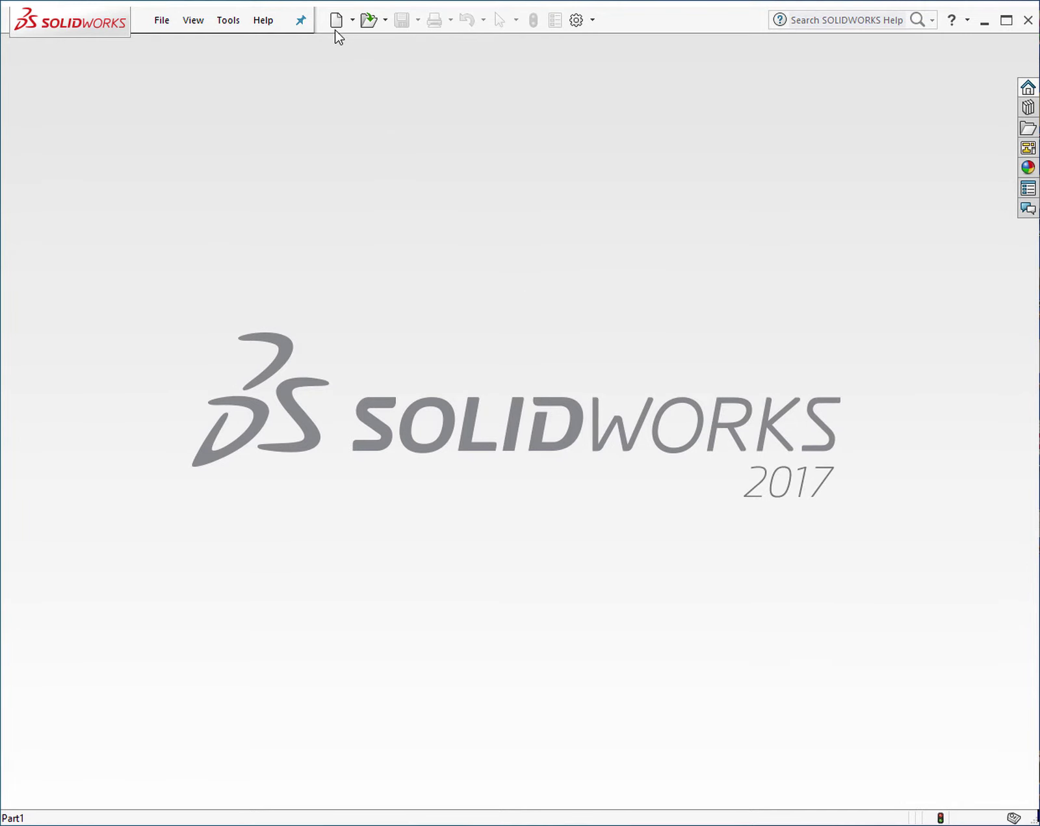
Create a new blank Part document, Part3.
click(336, 21)
click(403, 415)
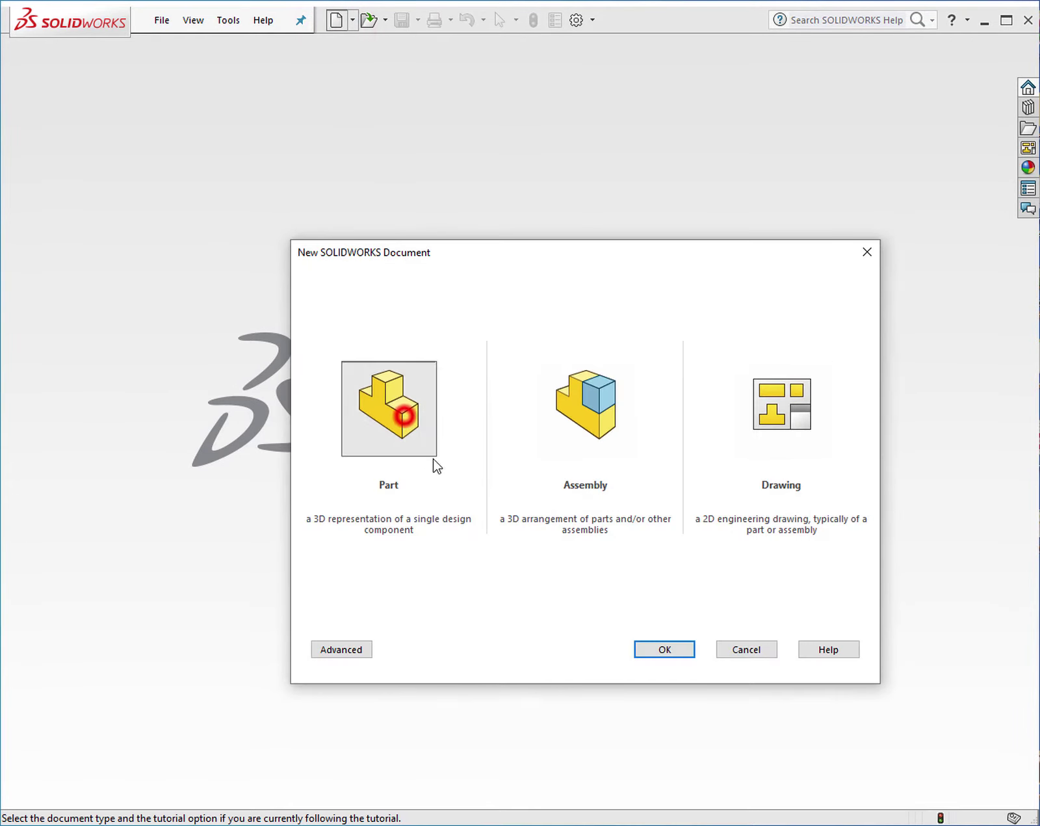
click(665, 644)
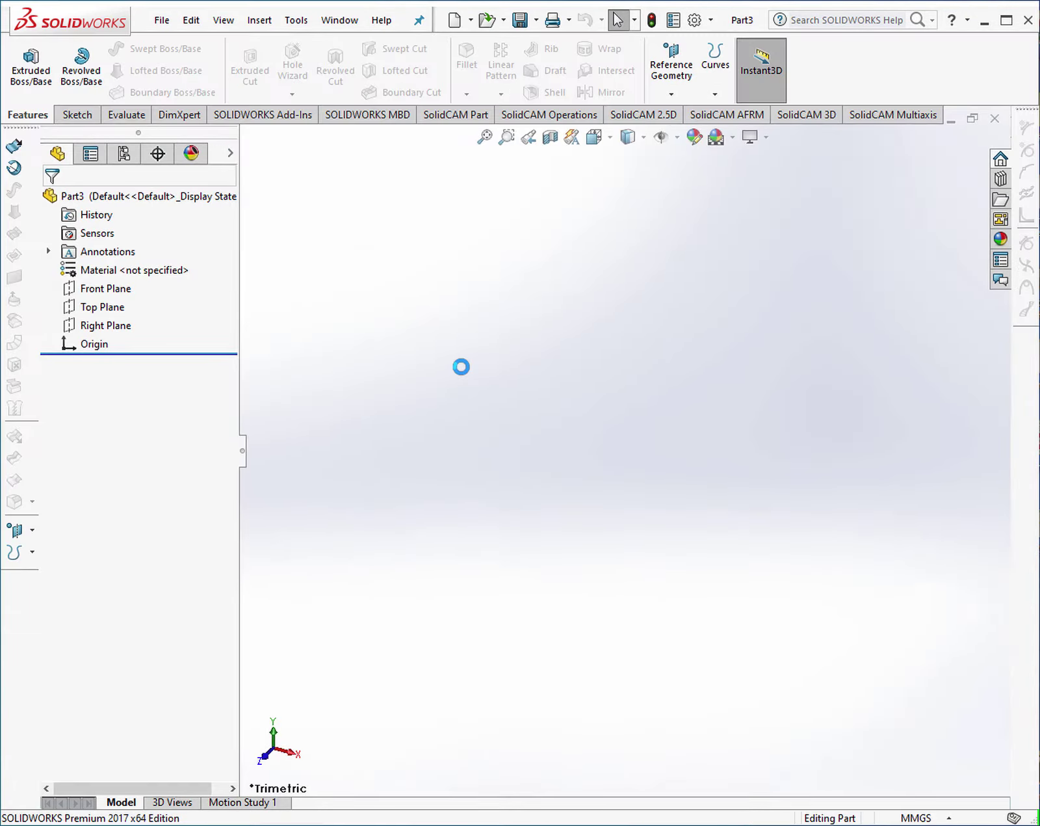
Sketch a circle centred on the origin on the Front Plane, viewed normal to it.
click(116, 290)
click(206, 268)
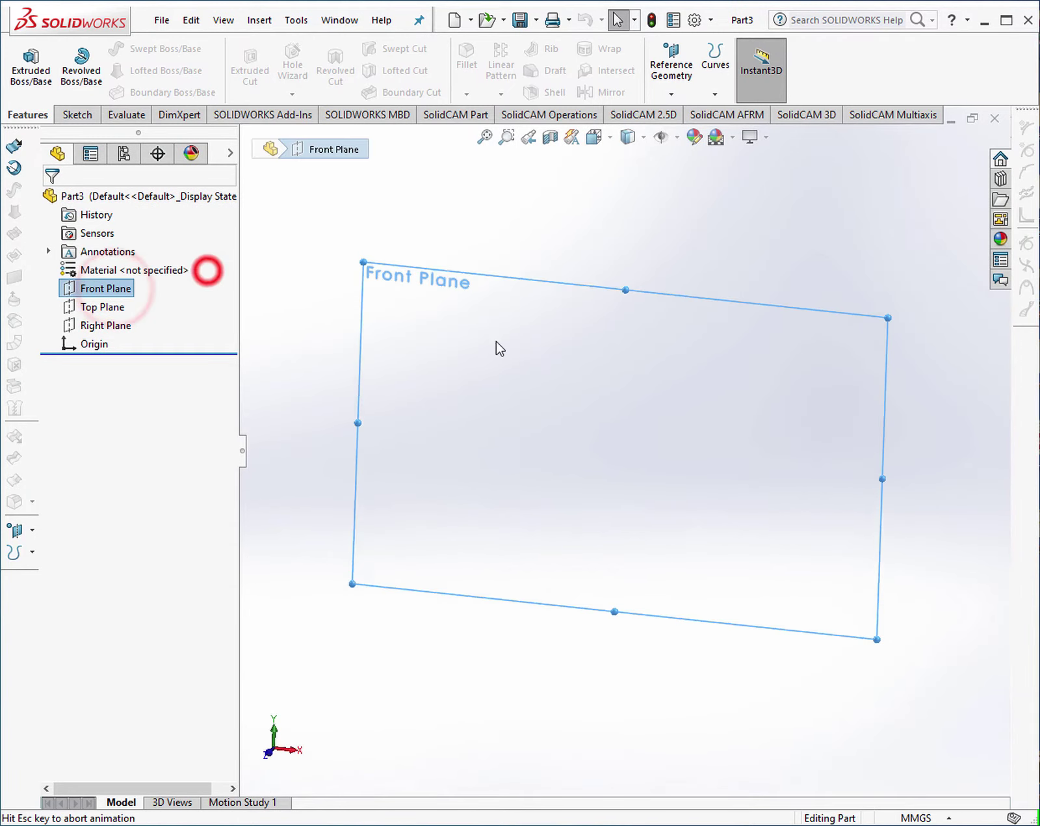
click(76, 115)
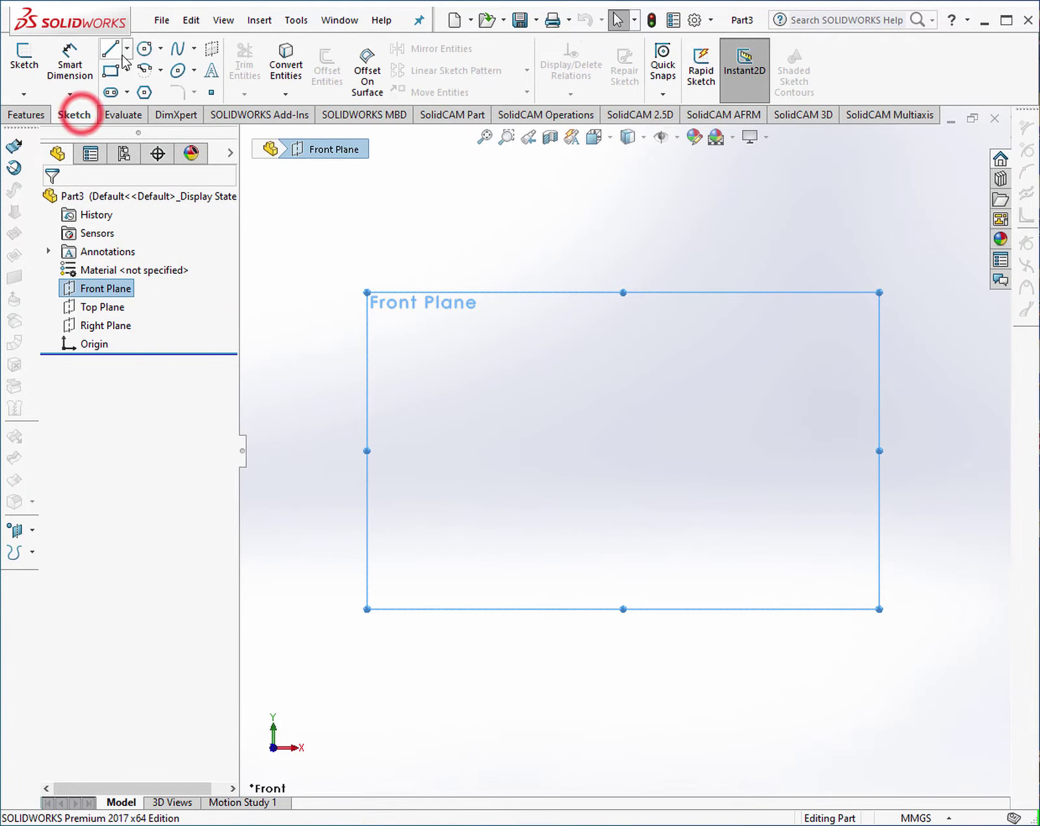
click(145, 48)
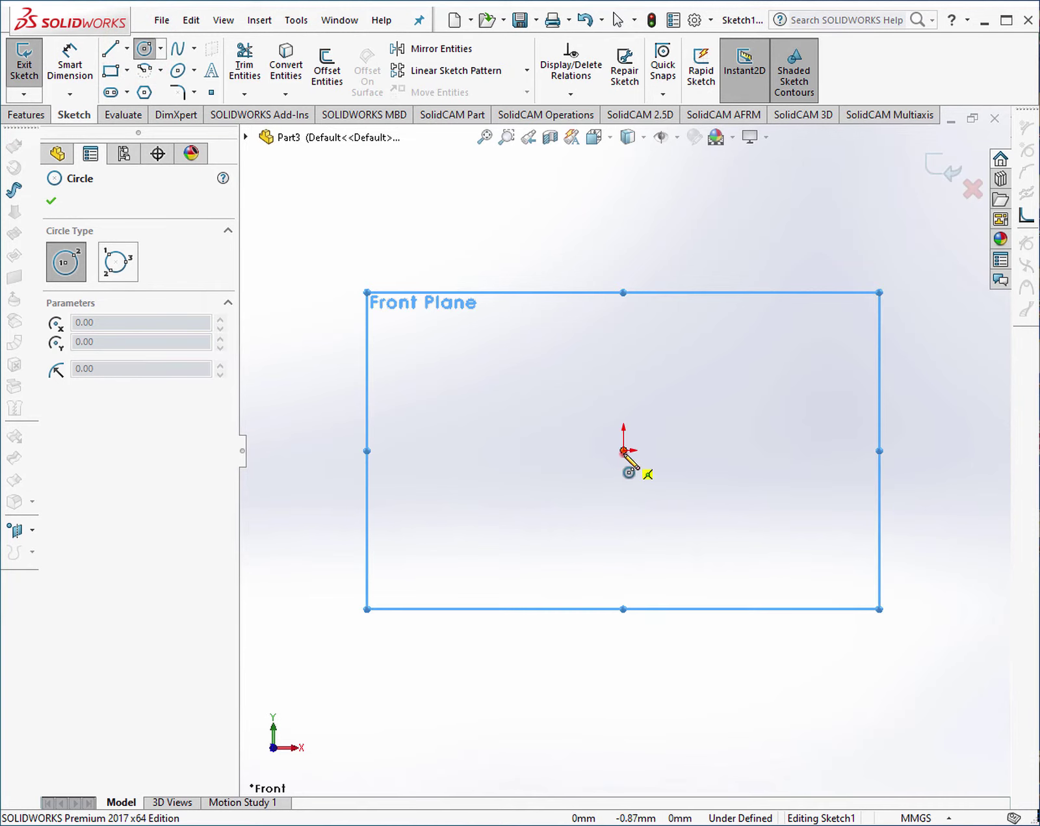
click(624, 450)
click(624, 365)
Dimension the circle's diameter to 50 mm.
click(70, 57)
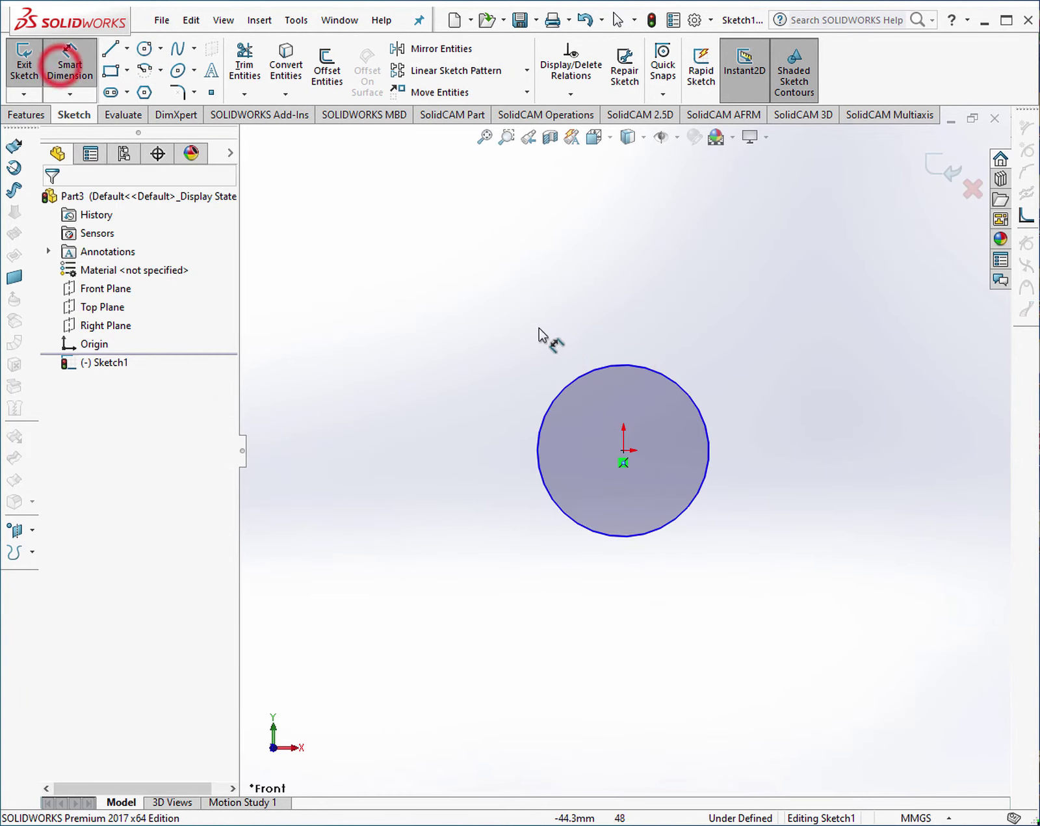
click(662, 380)
click(706, 329)
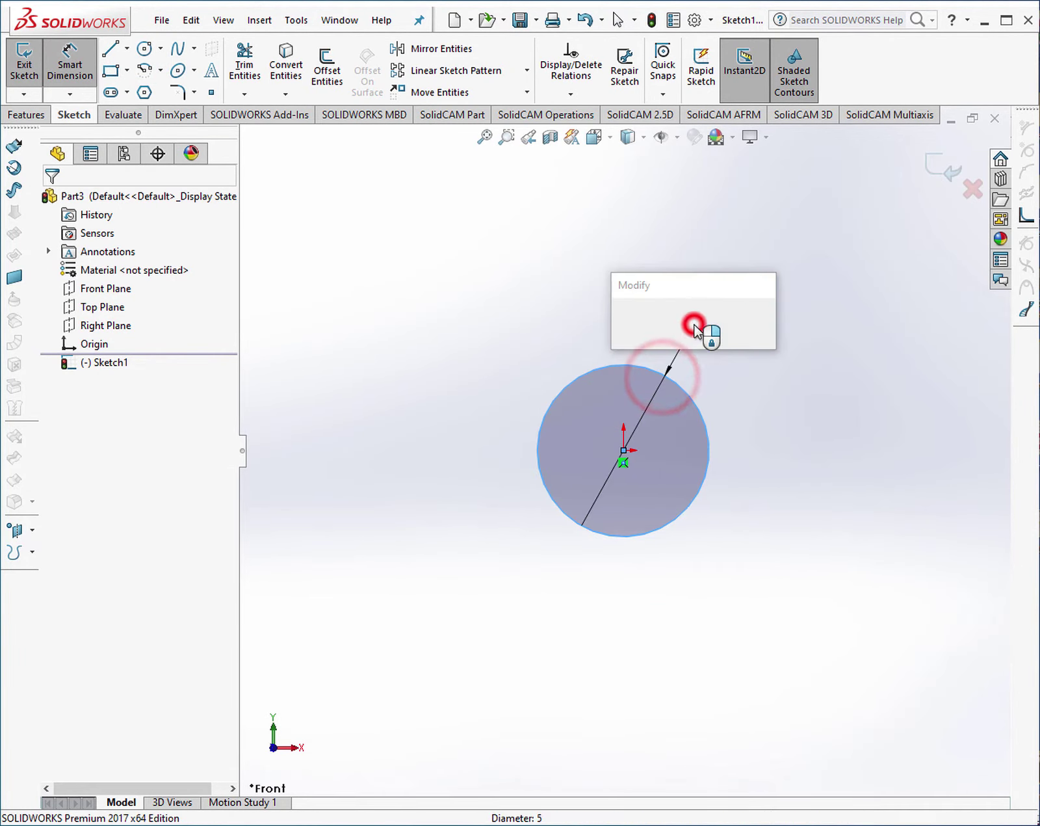
text(50)
key(Return)
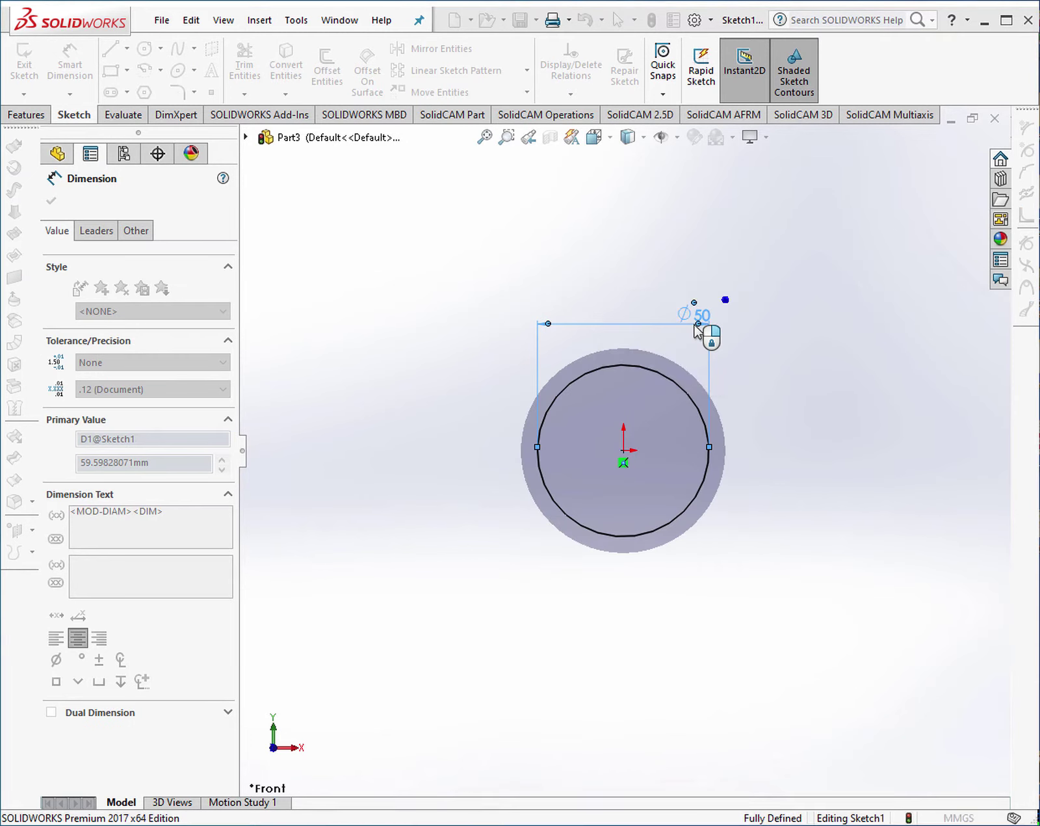
Extrude the 50 mm circle 15 mm into a solid disc.
click(26, 114)
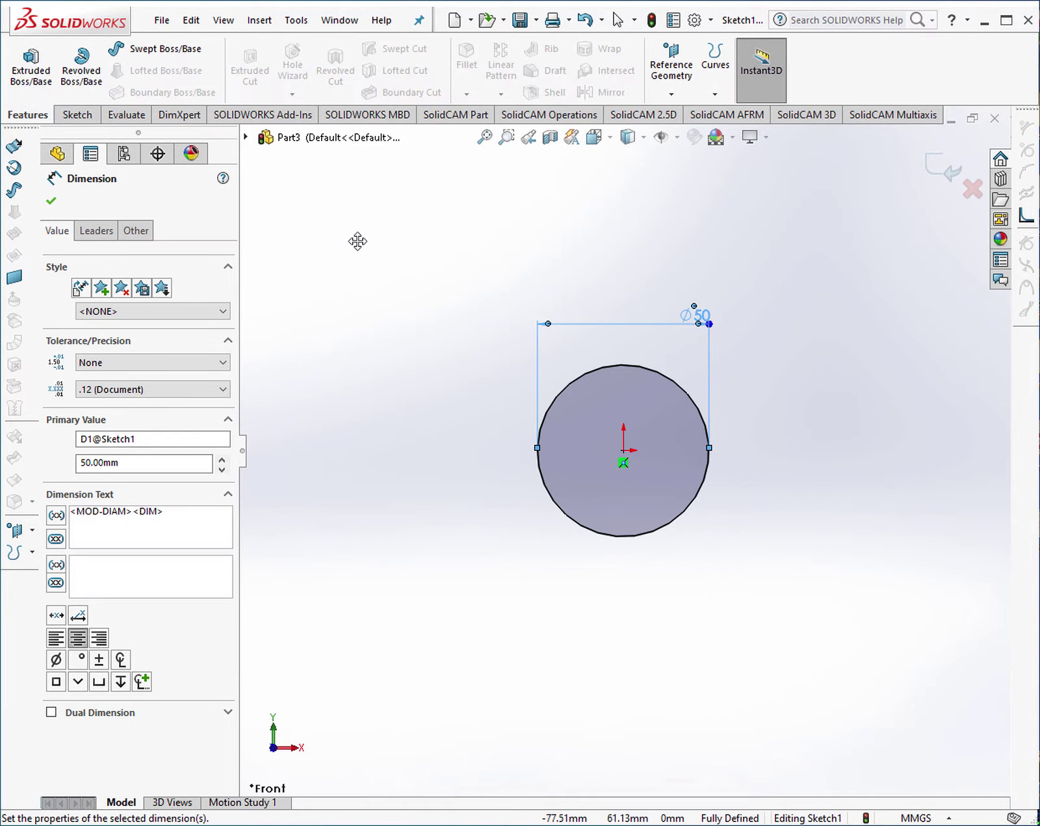
click(30, 60)
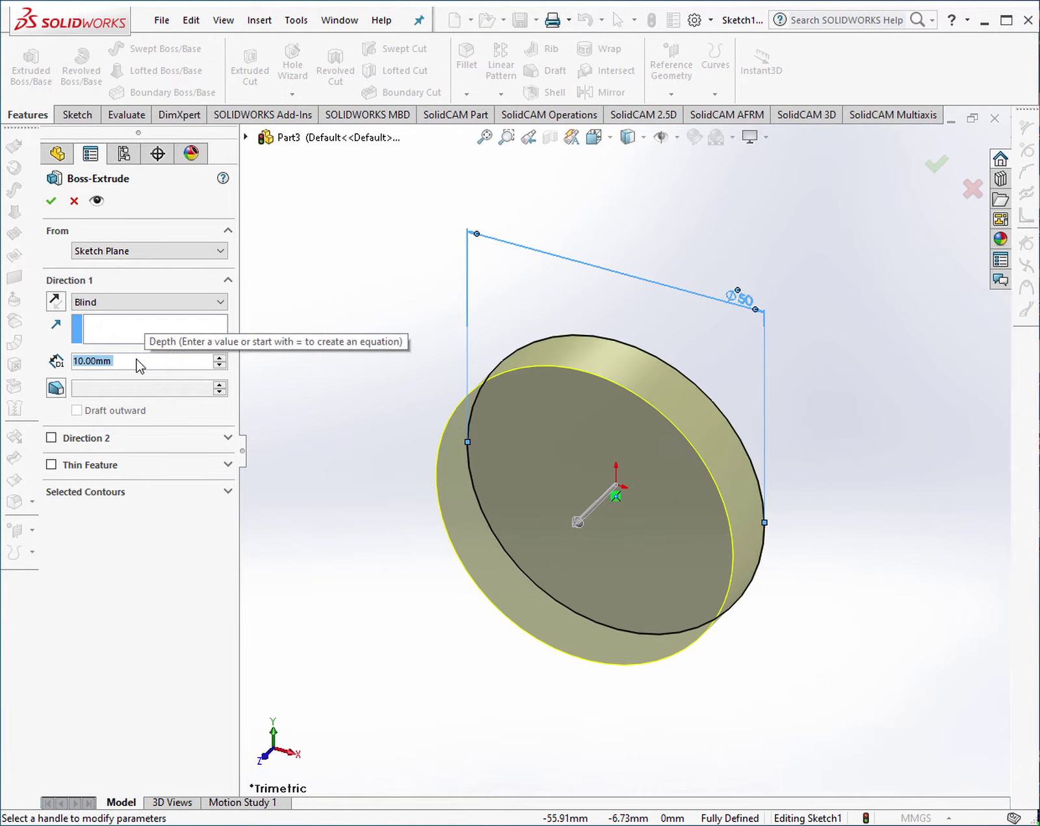
text(15)
click(50, 201)
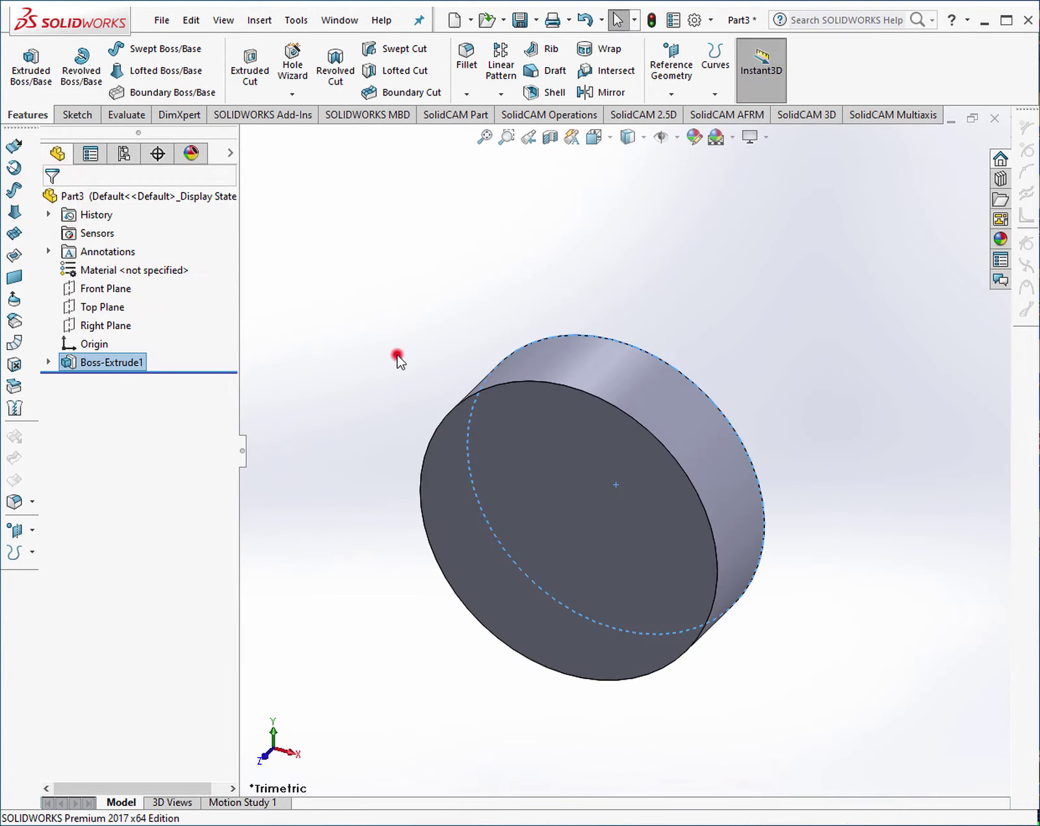
mouse_move(397, 355)
middle_down()
mouse_move(605, 515)
mouse_move(634, 290)
mouse_move(764, 506)
mouse_move(712, 494)
mouse_move(739, 501)
mouse_move(732, 491)
middle_up()
Add Plane1 offset 30 mm from the cylinder's top face, flipped to lie below it.
click(520, 422)
click(672, 65)
click(682, 114)
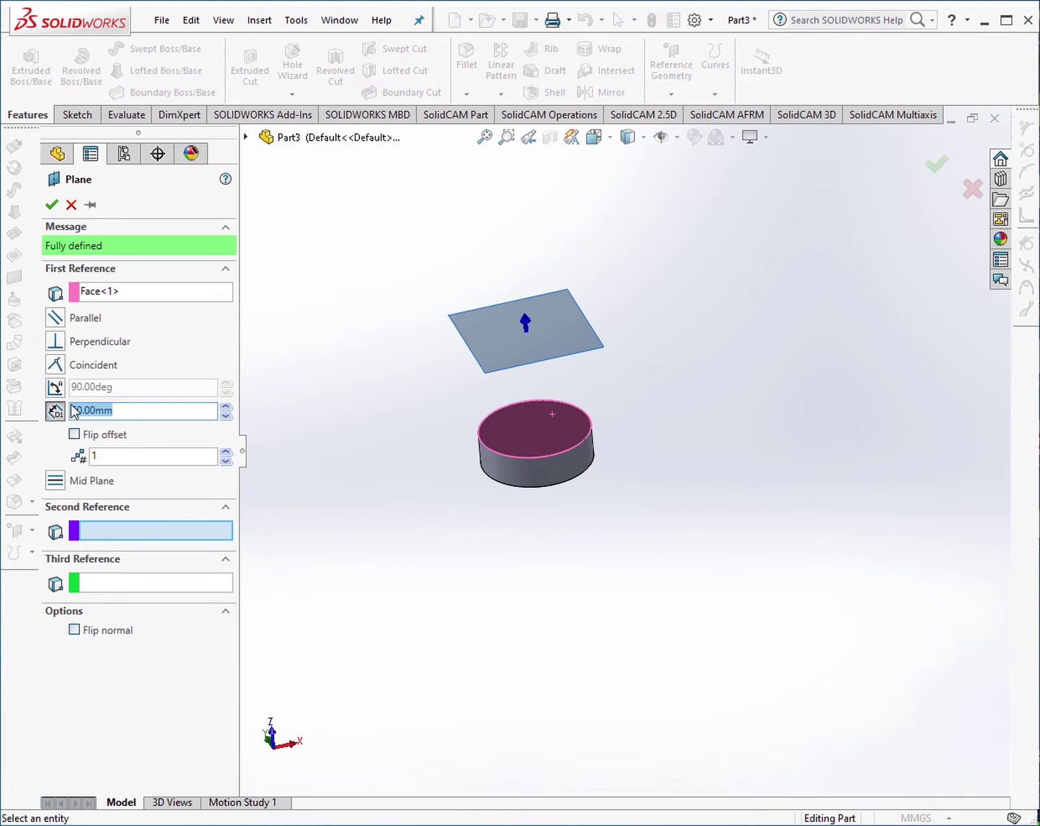
click(74, 434)
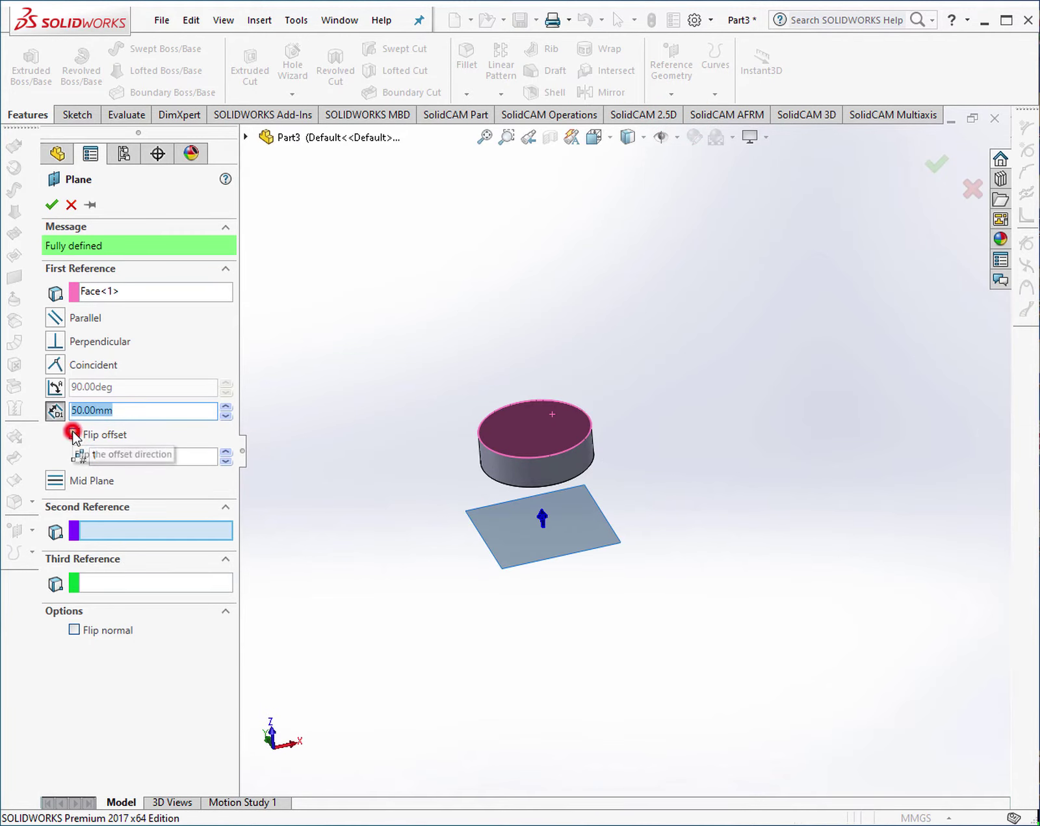
click(124, 410)
text(30)
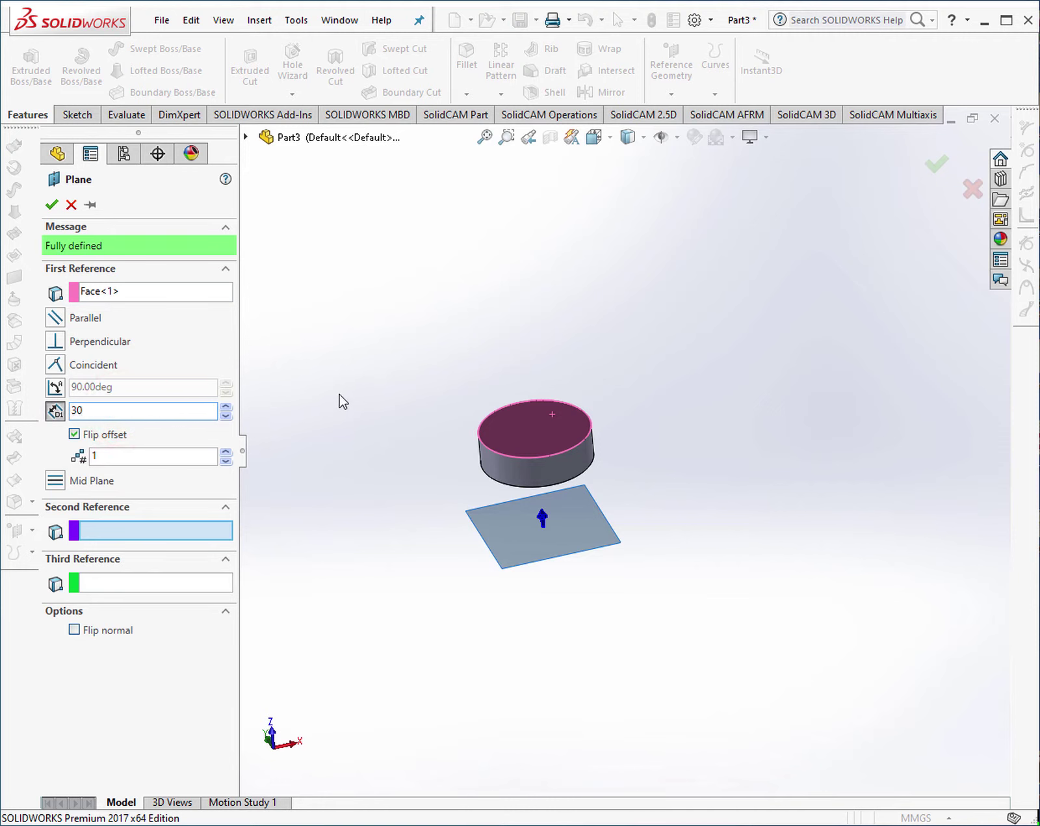
click(361, 379)
middle_drag(365, 447, 413, 445)
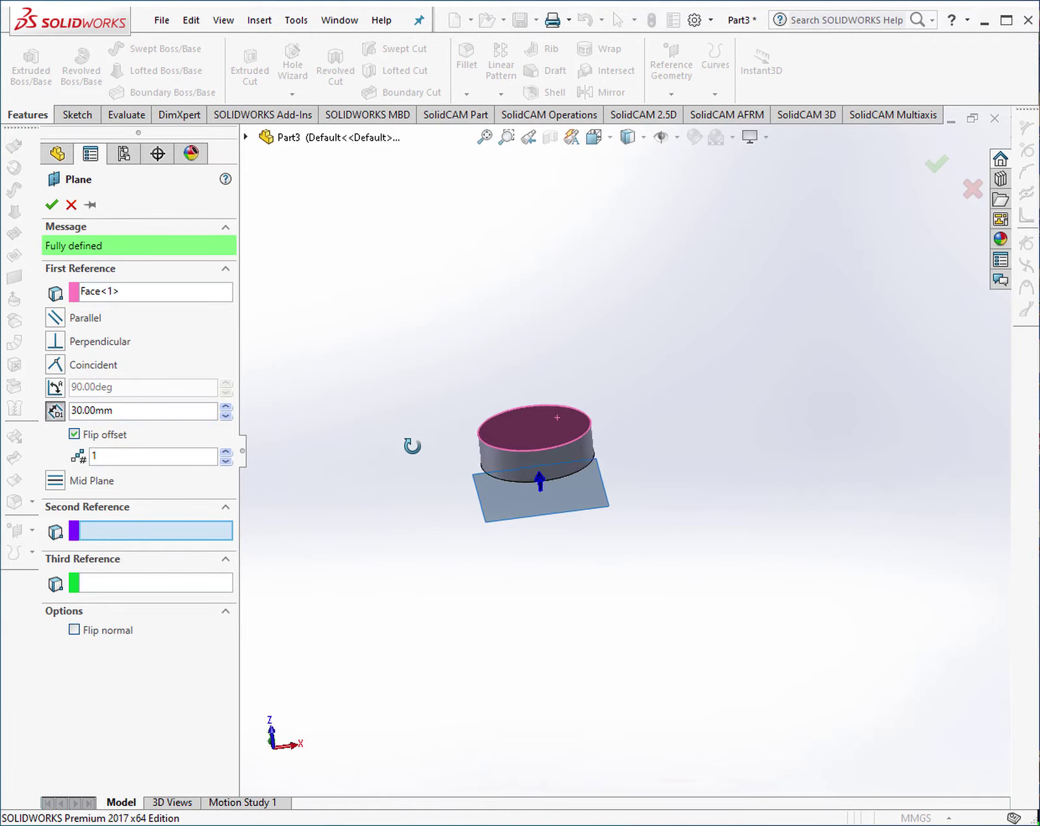
click(935, 161)
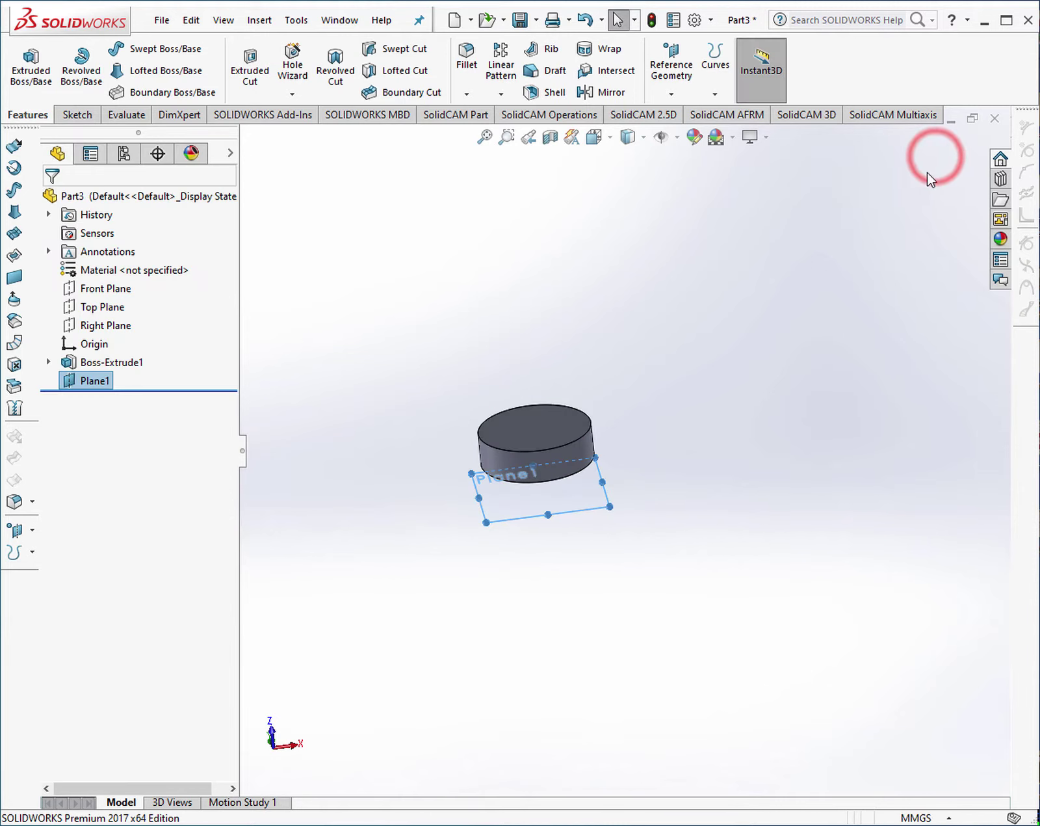
Sketch a circle on Plane1 to the right of the cylinder, viewed normal to the plane.
click(605, 487)
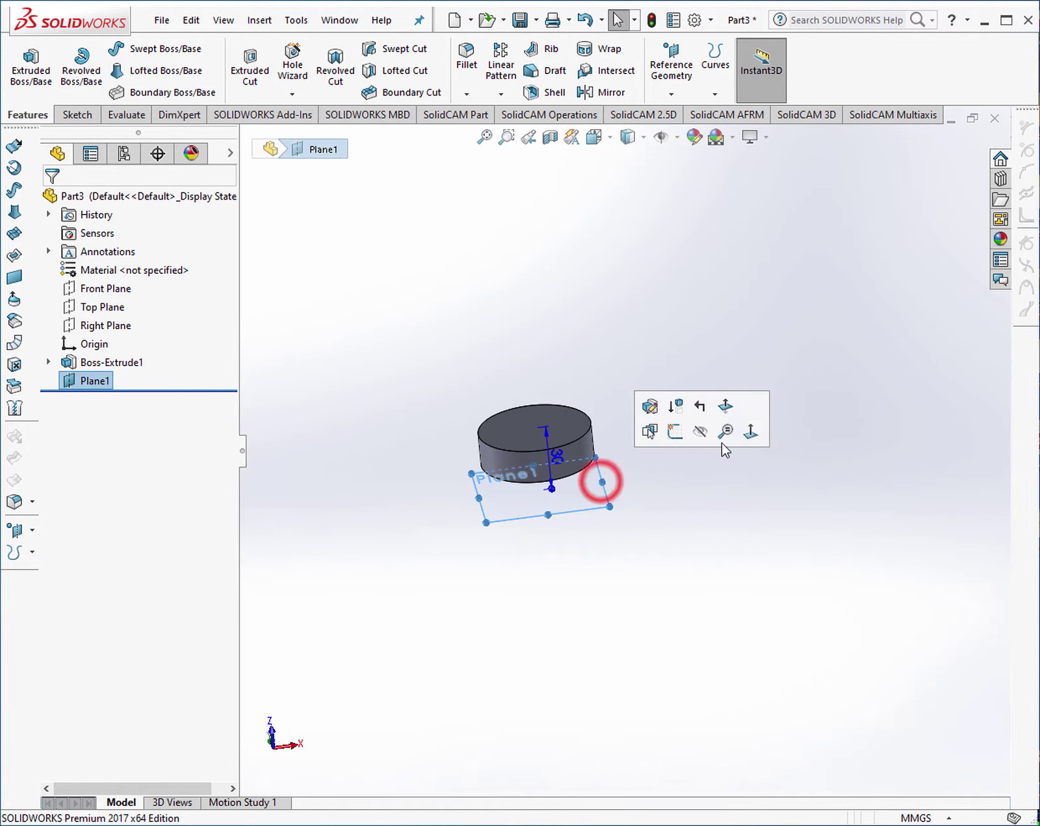
click(749, 433)
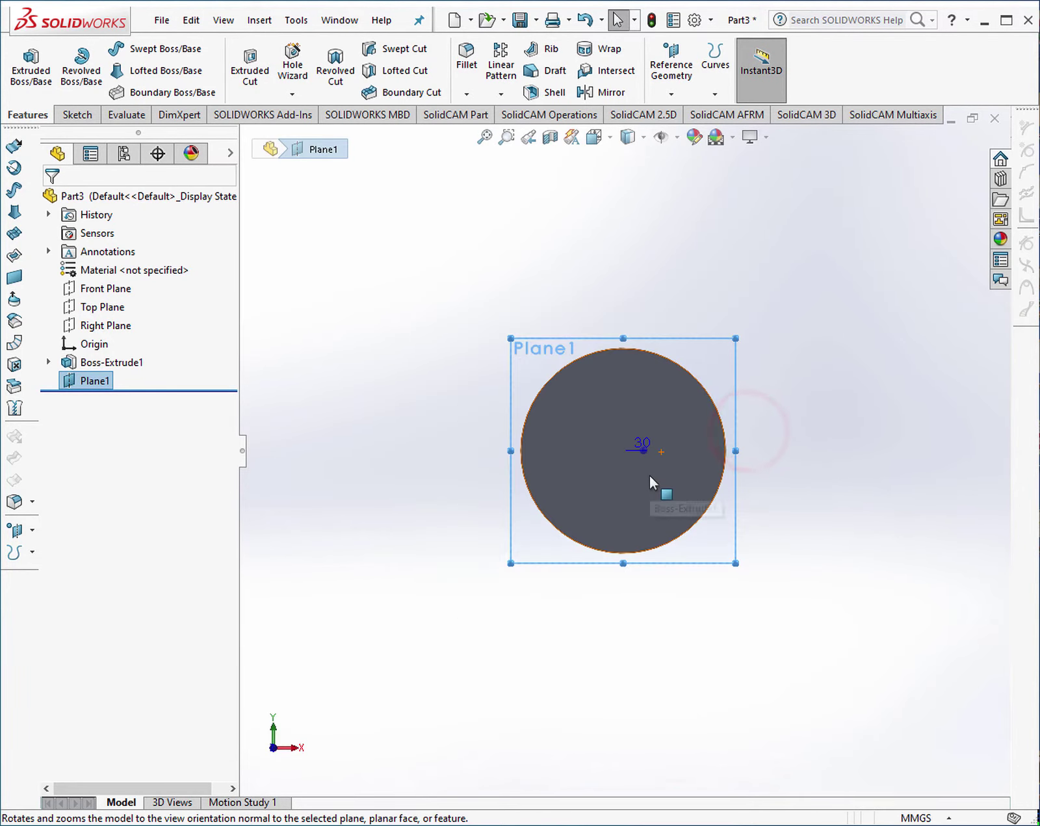
scroll(648, 474, up, 5)
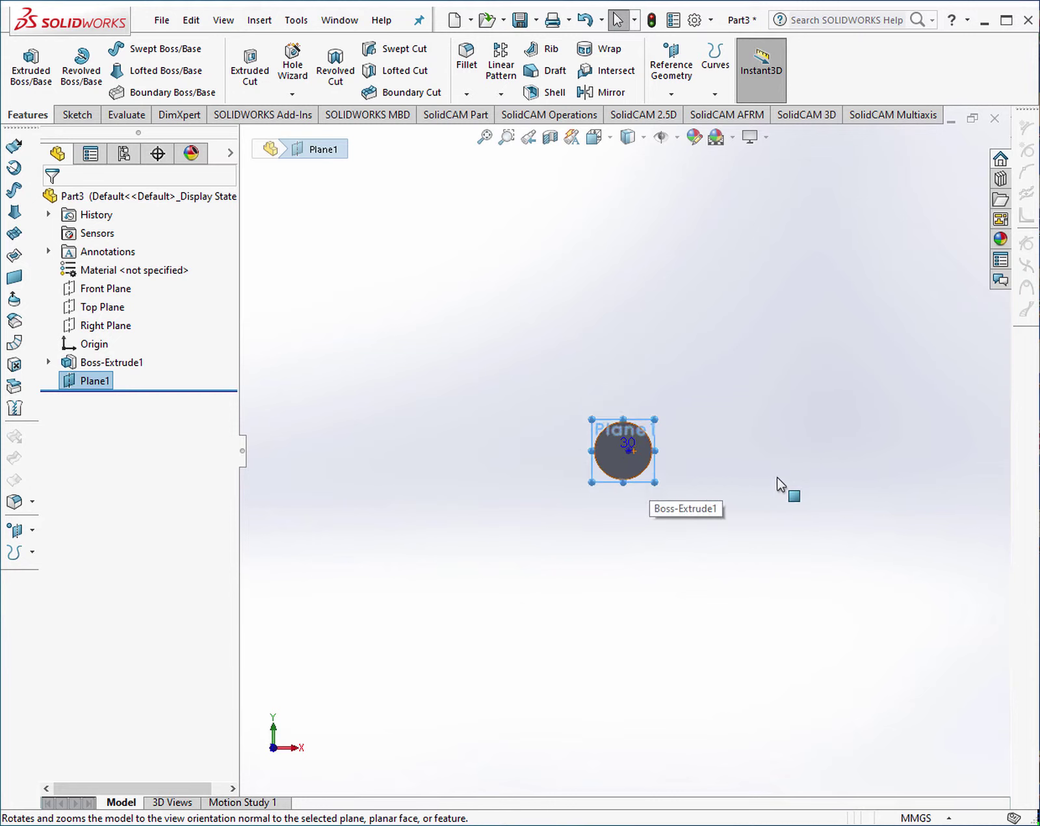
click(78, 115)
click(145, 49)
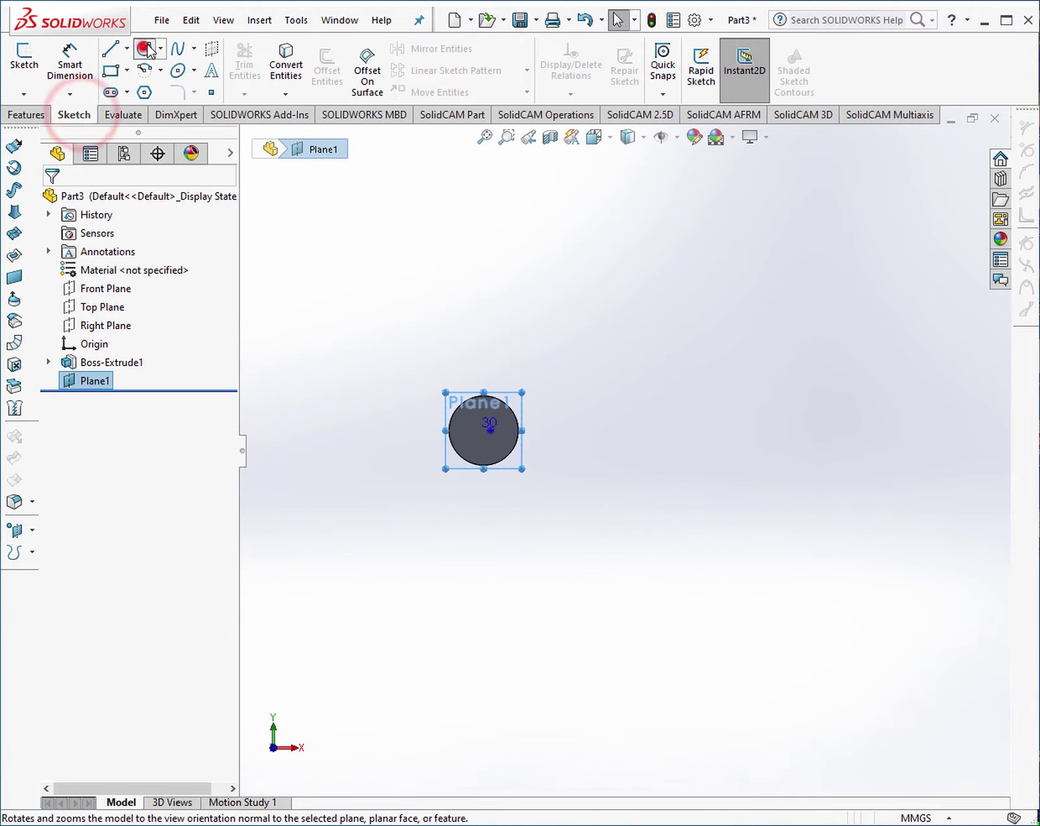
click(729, 430)
click(727, 399)
Dimension the circle's diameter, correcting it from 25 mm to 30 mm.
click(57, 51)
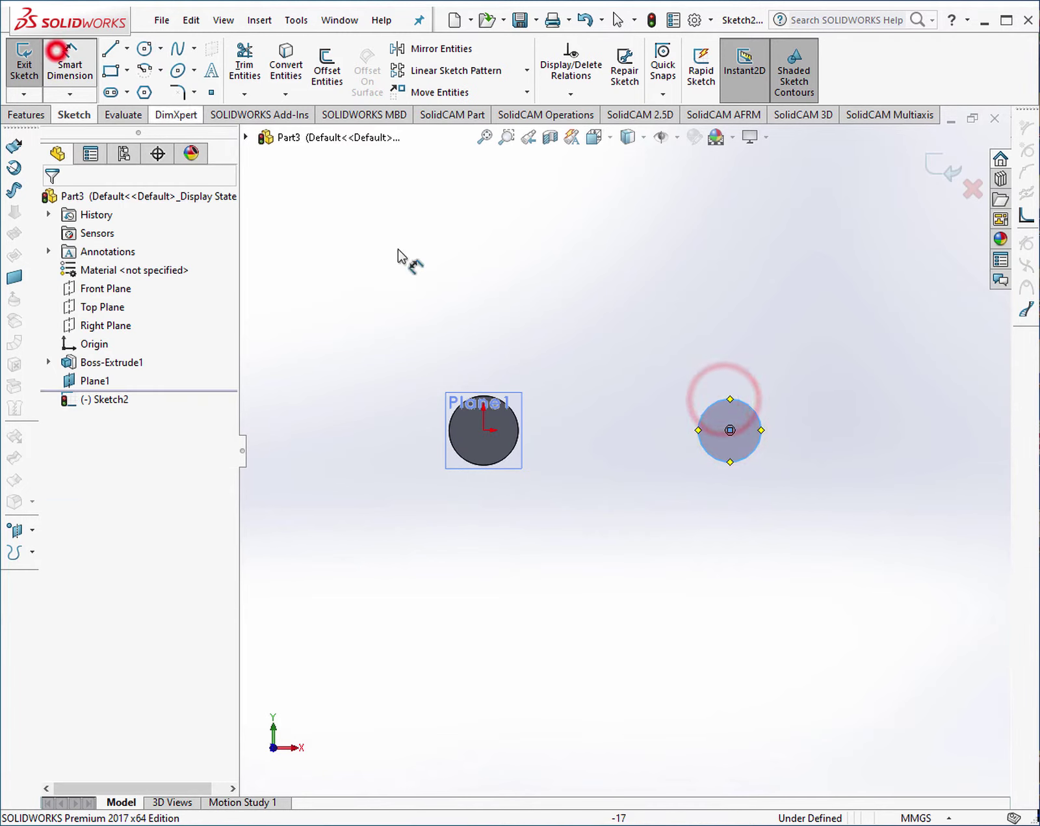
click(751, 406)
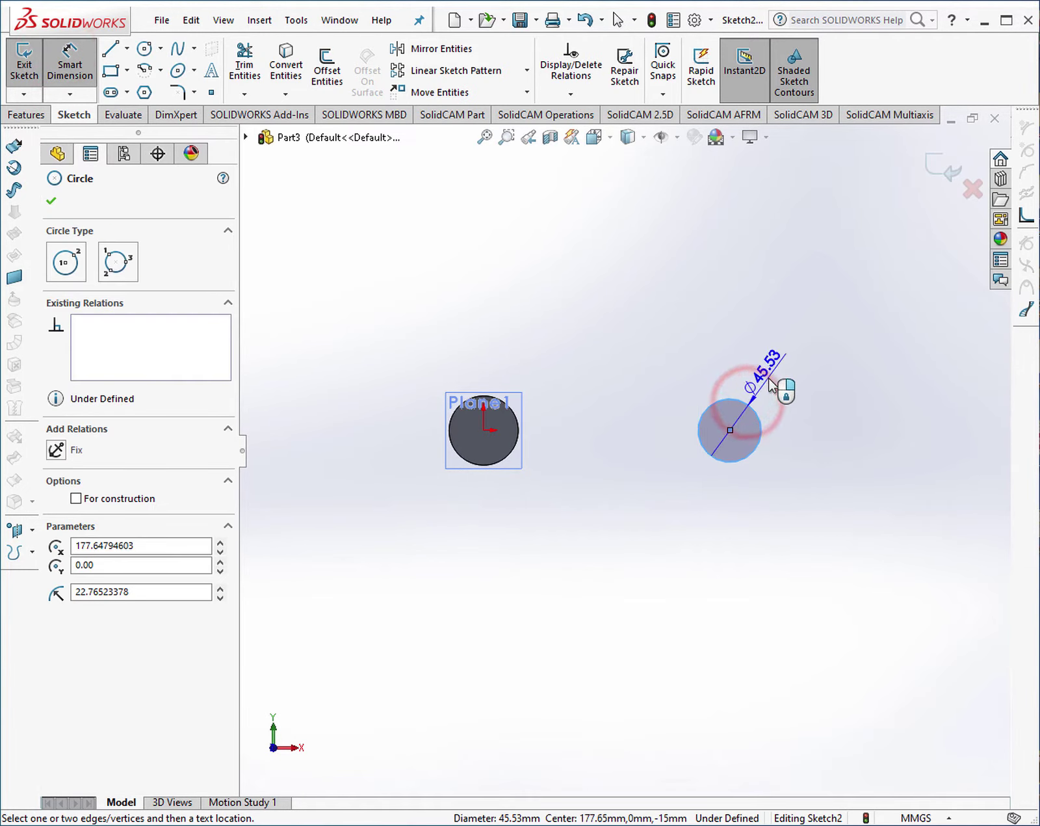
click(769, 384)
text(25)
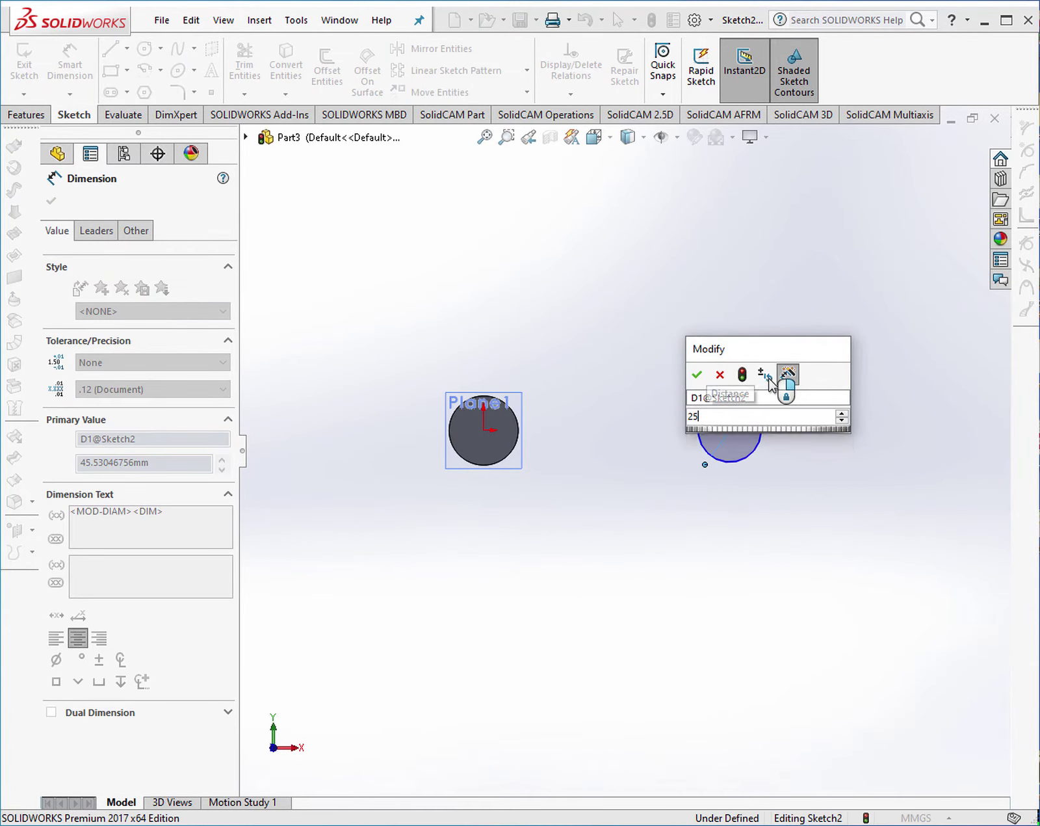
key(Return)
scroll(726, 394, down, 2)
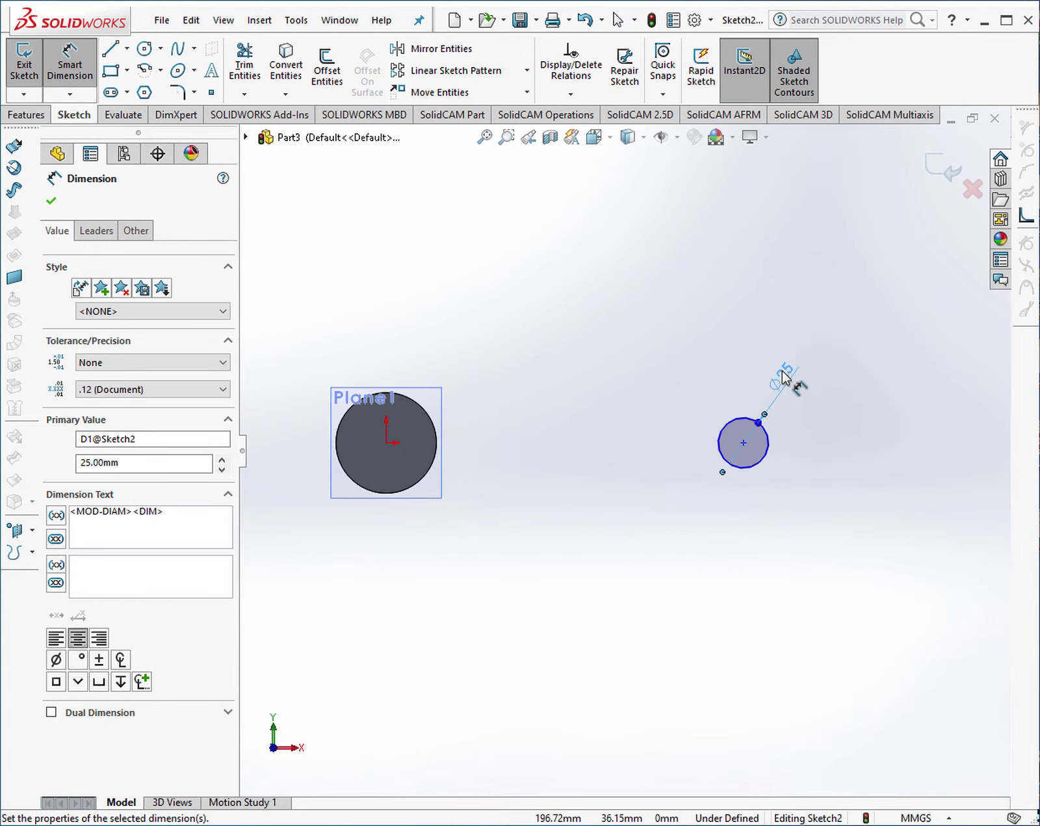
double_click(784, 376)
text(30)
key(Return)
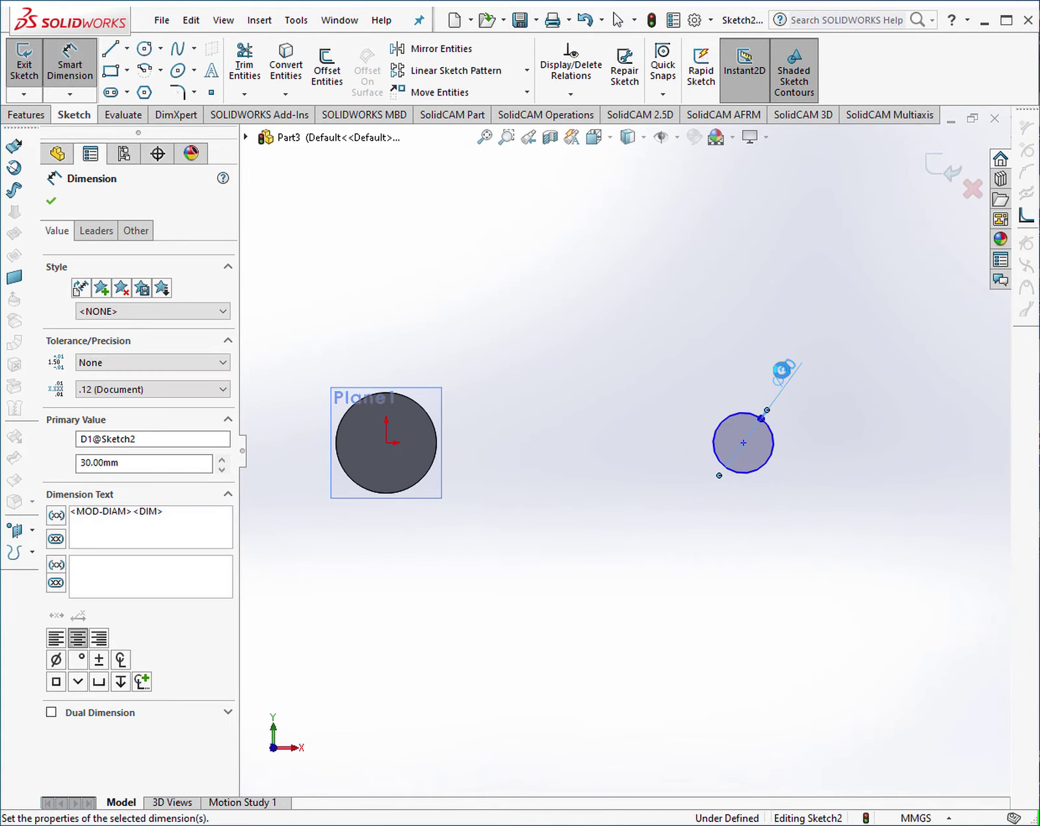
Dimension the circle's centre 200 mm horizontally from the origin.
click(386, 444)
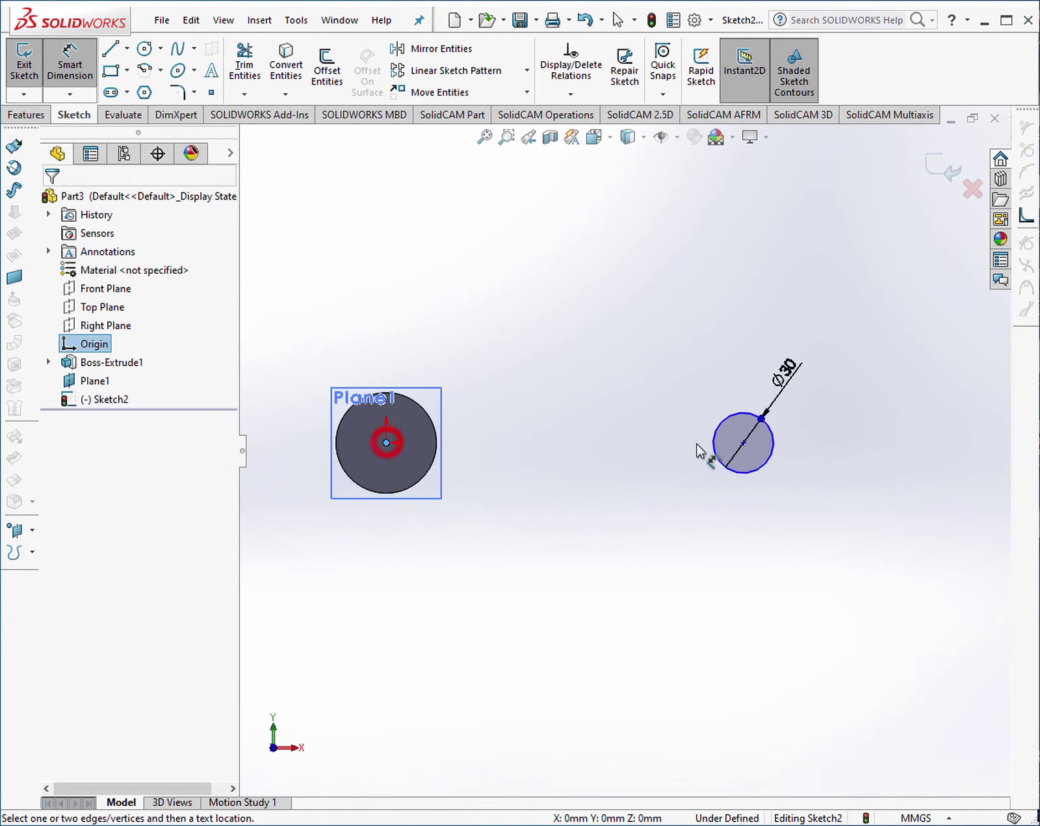
click(743, 442)
click(603, 351)
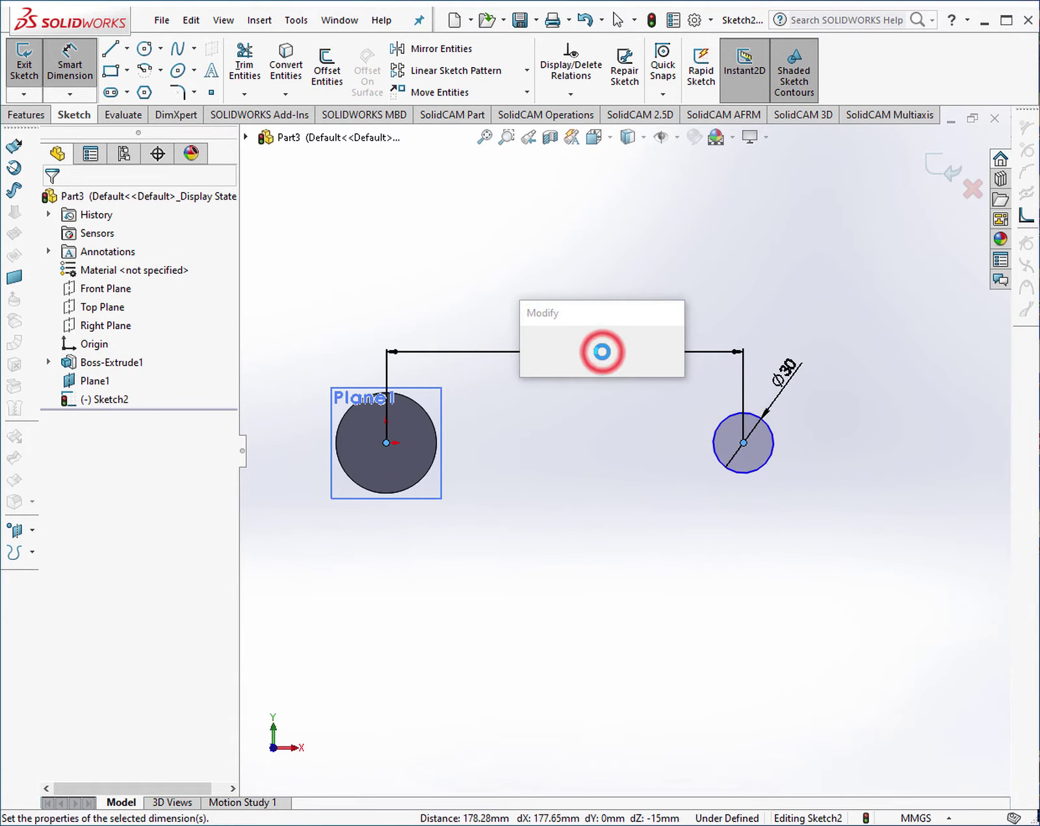
text(200)
key(Return)
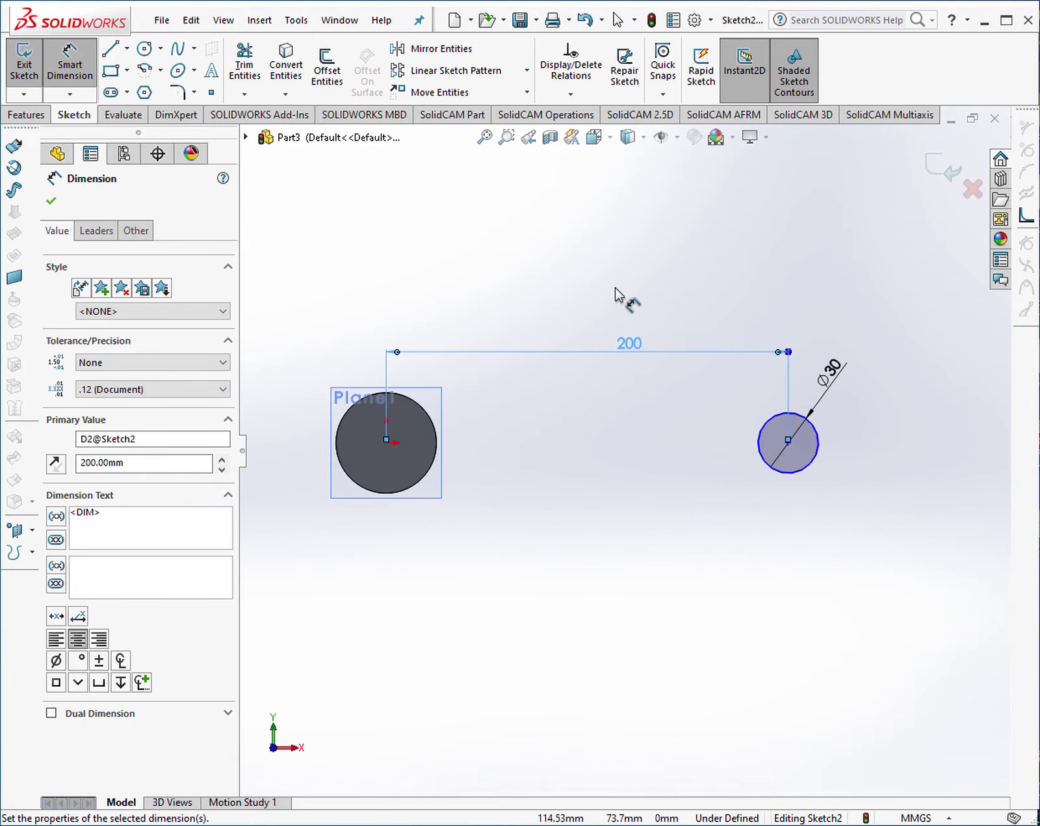
click(614, 287)
Extrude the 30 mm circle 15 mm in the reversed direction.
mouse_move(627, 494)
middle_down()
mouse_move(619, 274)
mouse_move(627, 295)
middle_up()
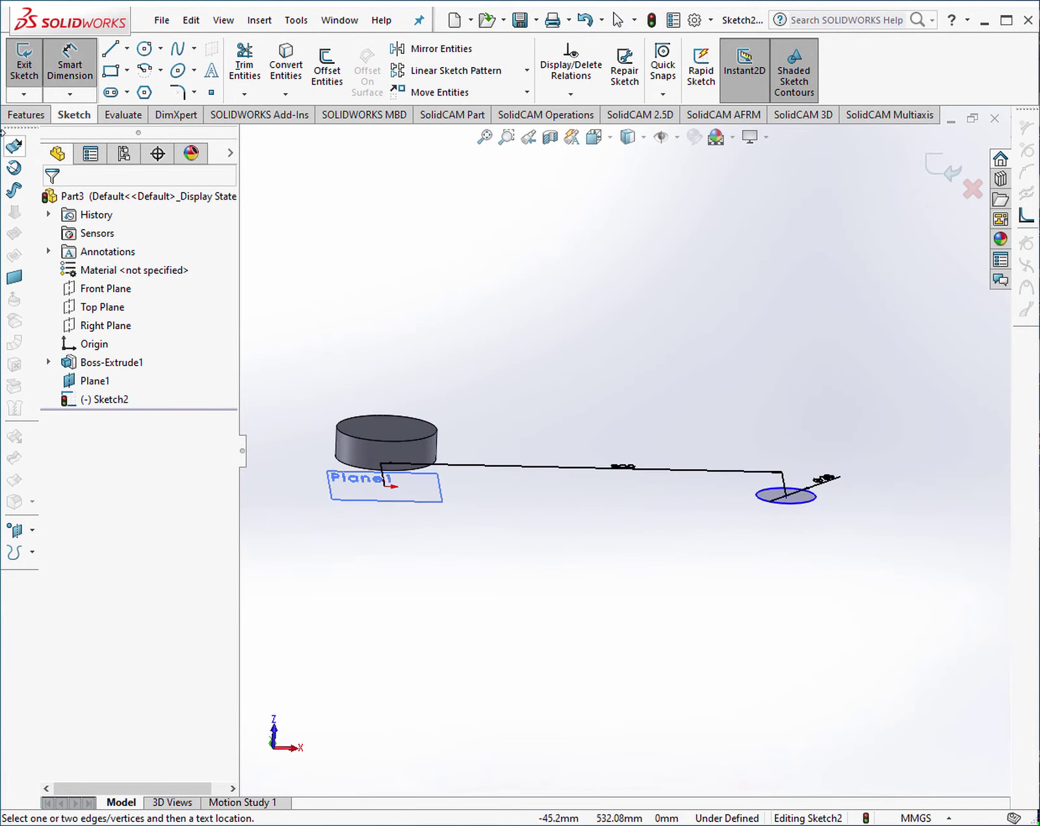
click(26, 114)
click(30, 65)
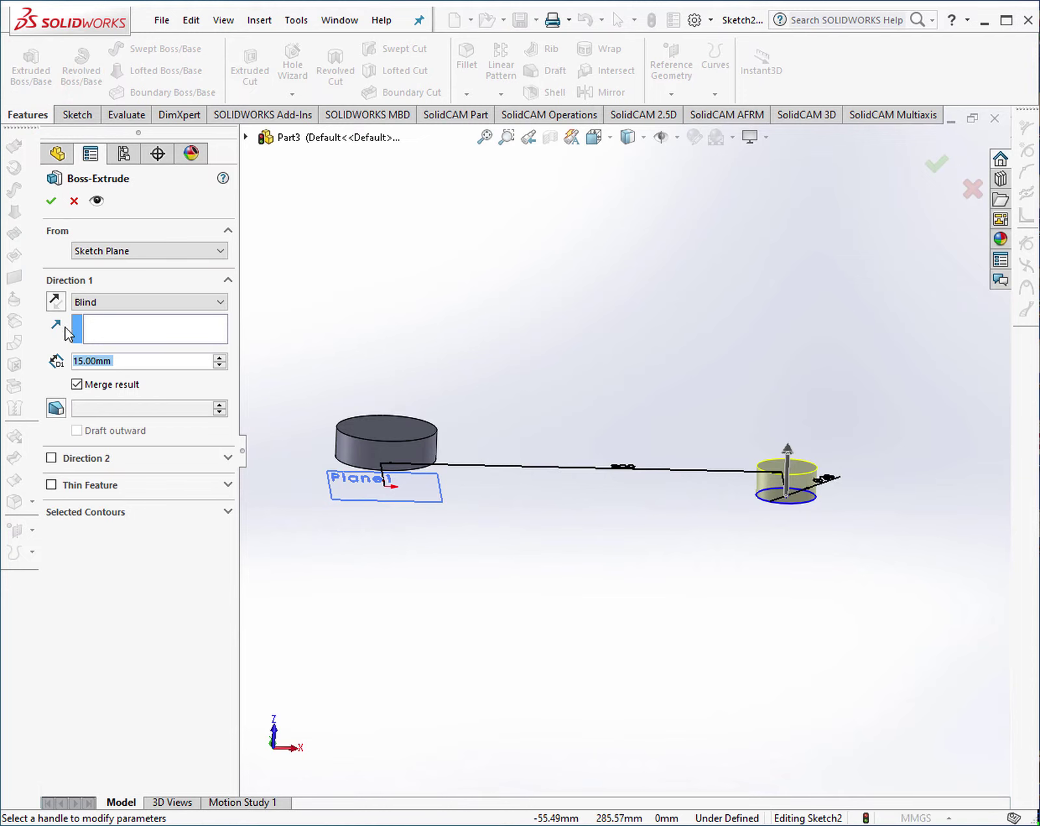
click(56, 300)
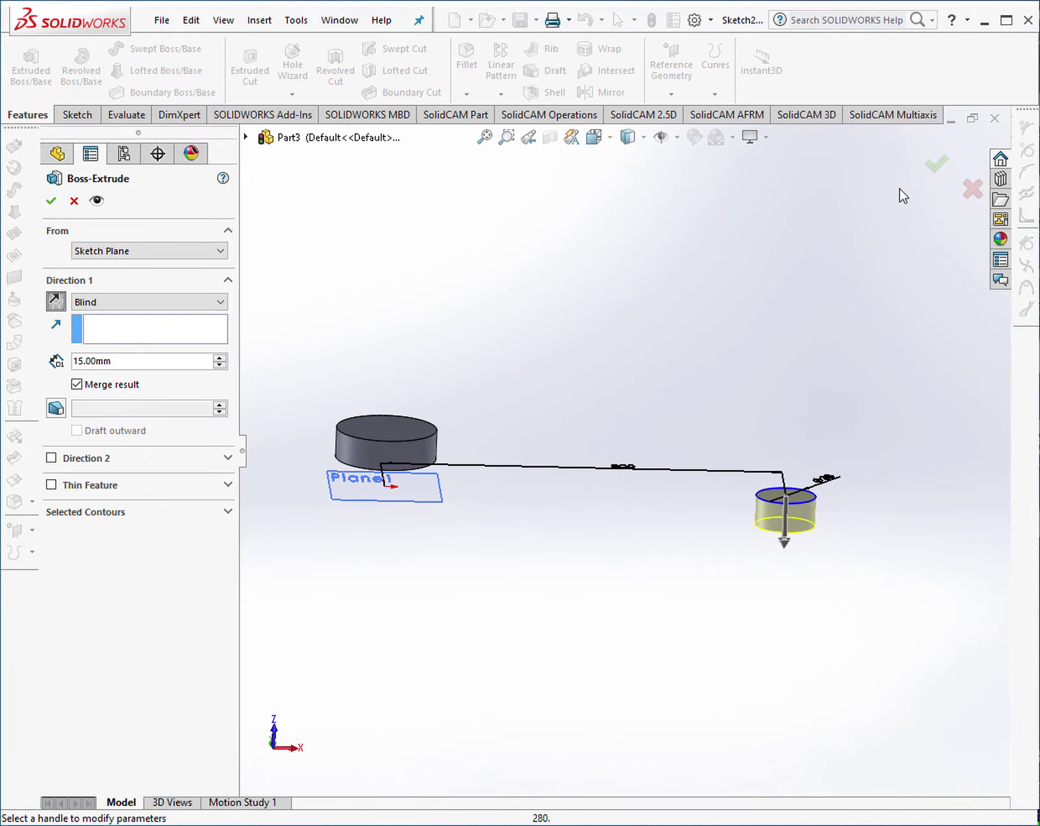
click(937, 163)
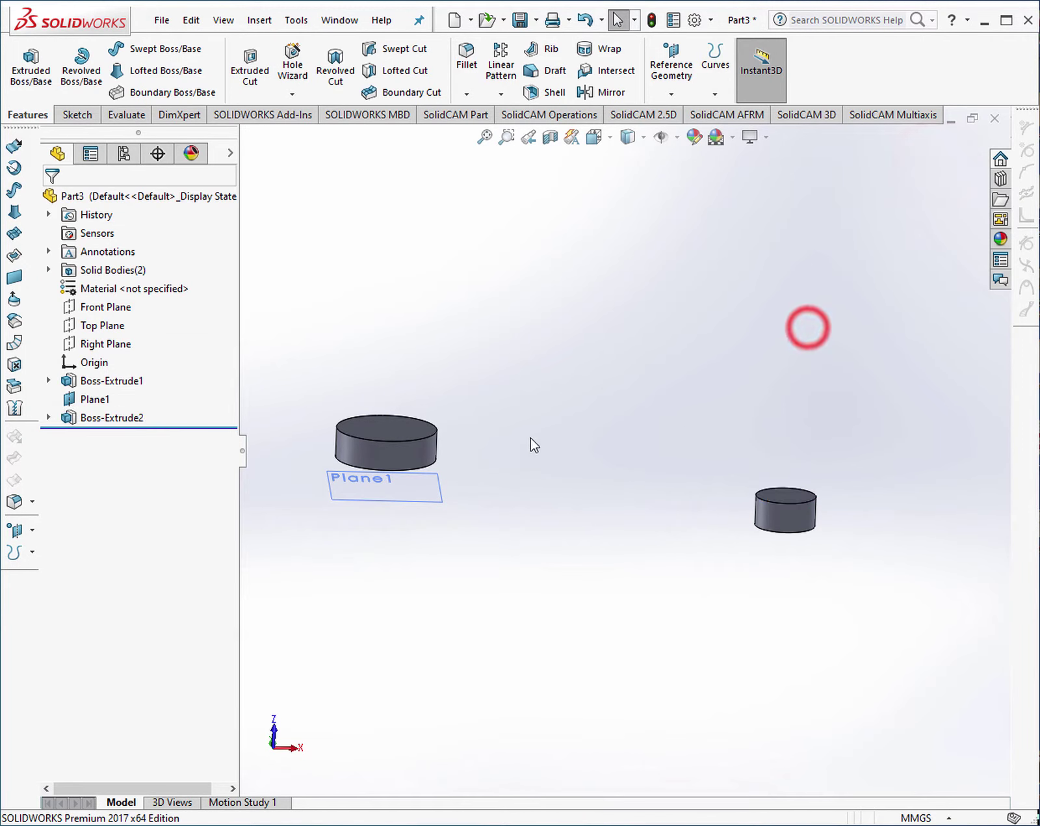
Hide Plane1 and view the Top Plane normal to it.
right_click(440, 490)
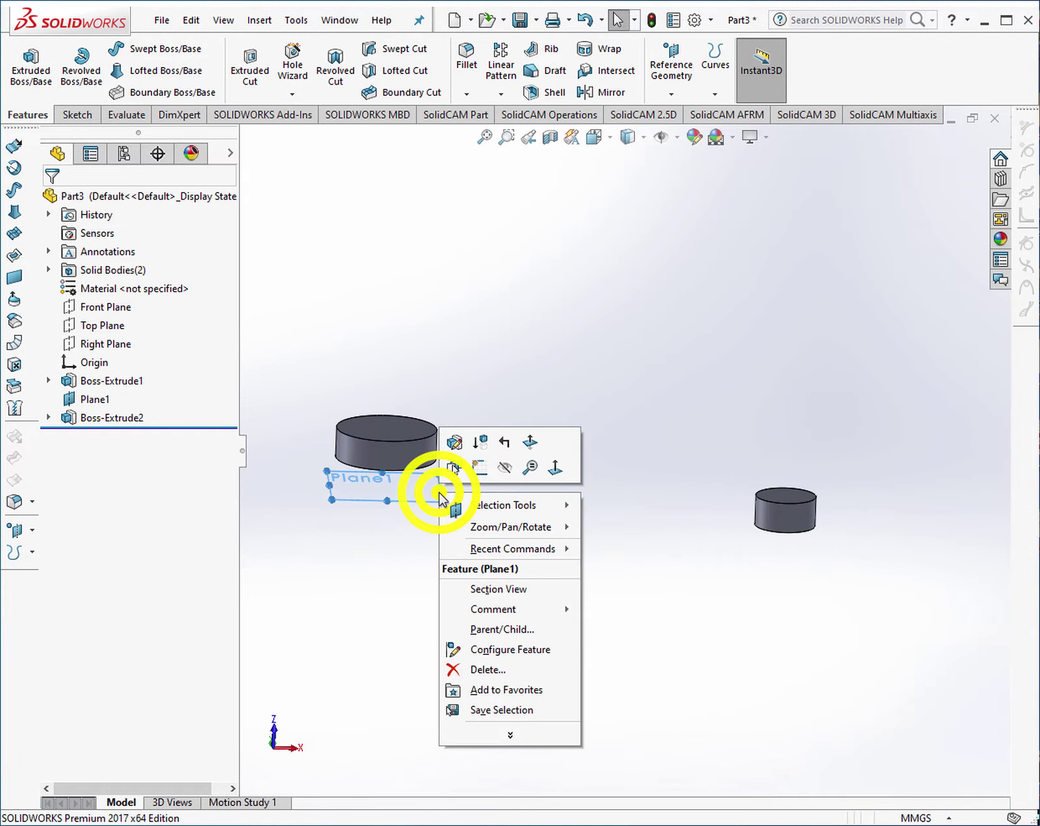
click(505, 469)
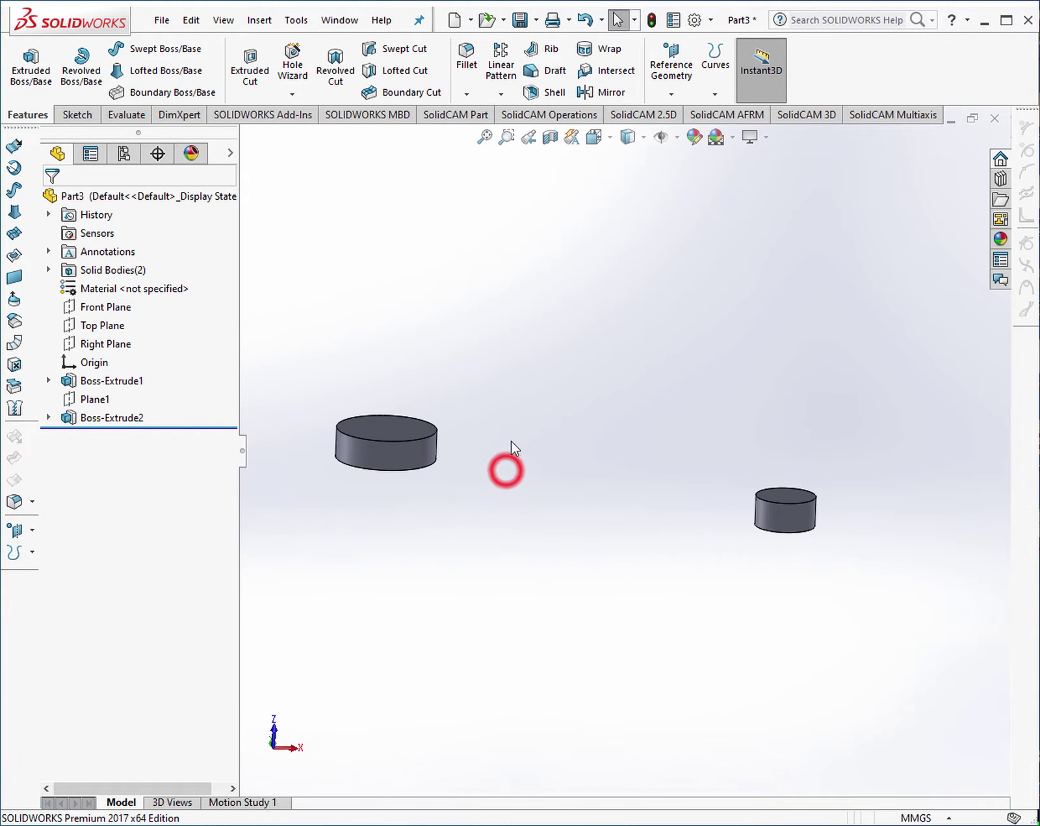
click(106, 327)
click(200, 303)
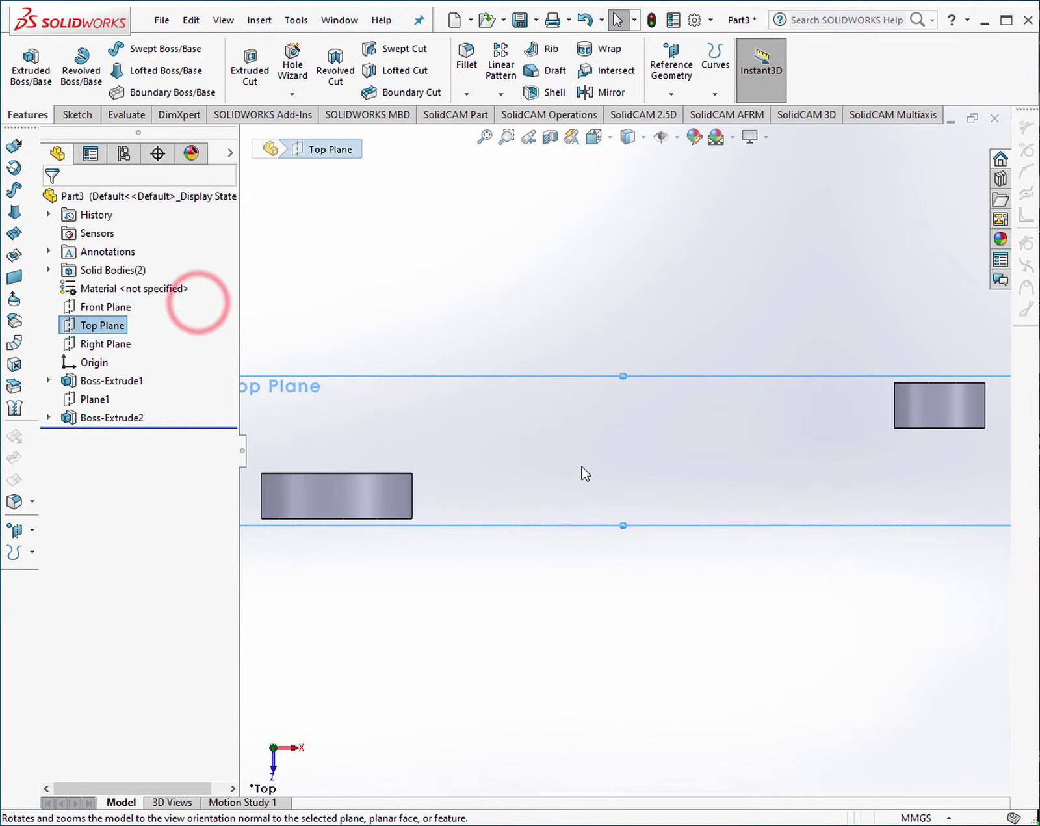
Sketch a short horizontal line from the small cylinder, then an angled line toward the large cylinder.
click(81, 116)
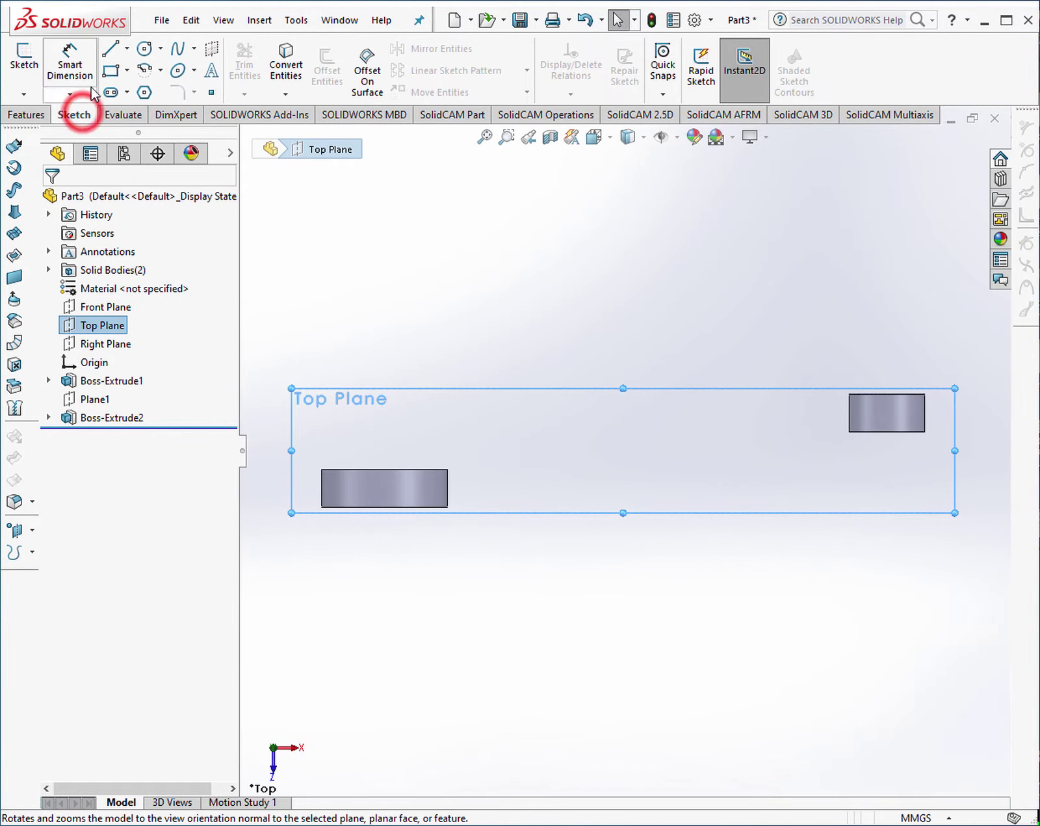
click(110, 48)
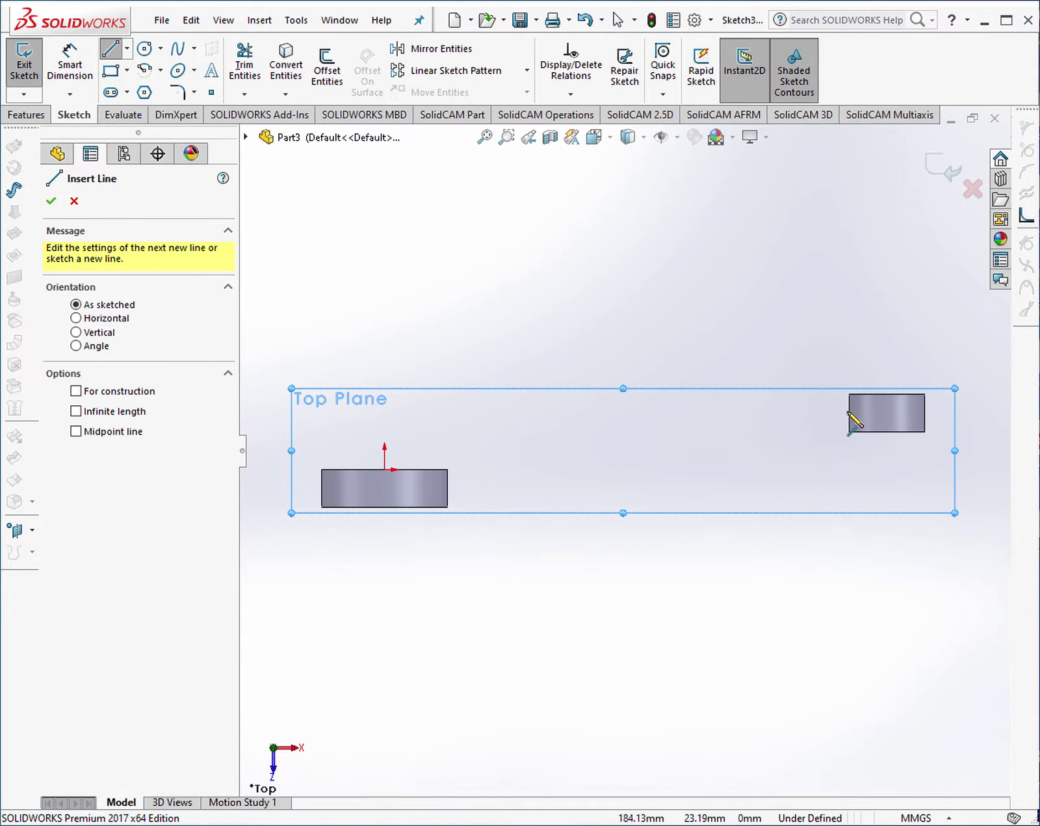
click(849, 412)
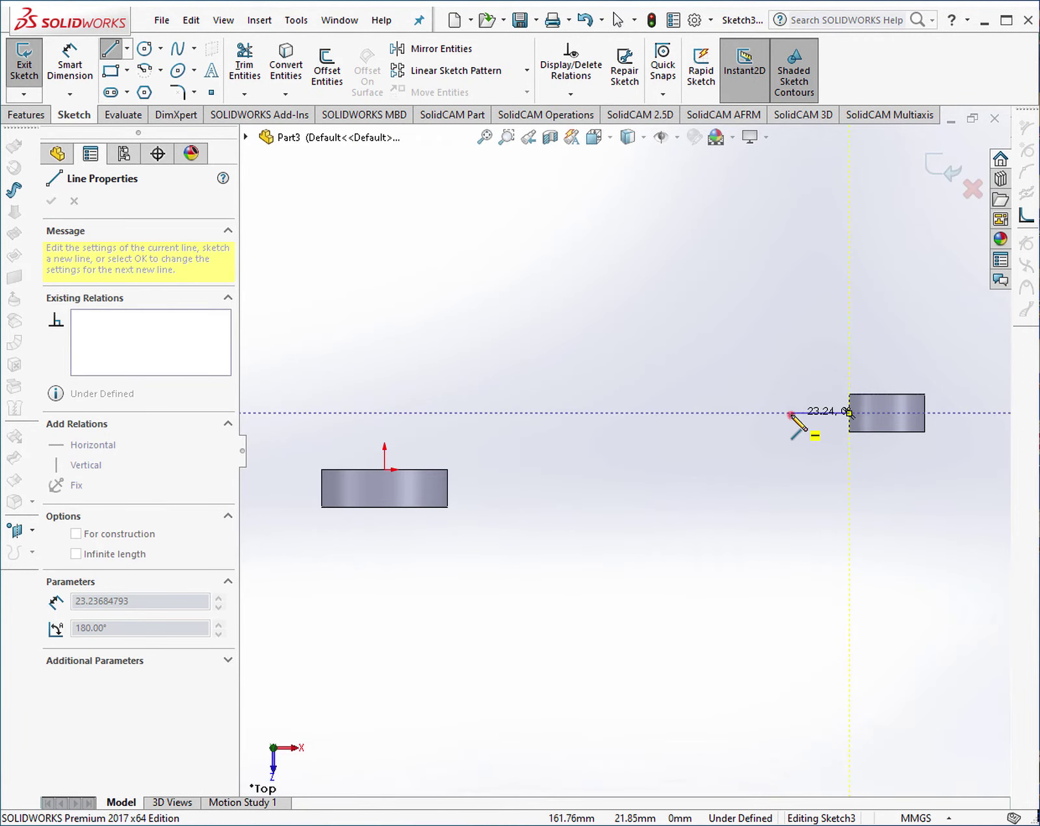
click(791, 413)
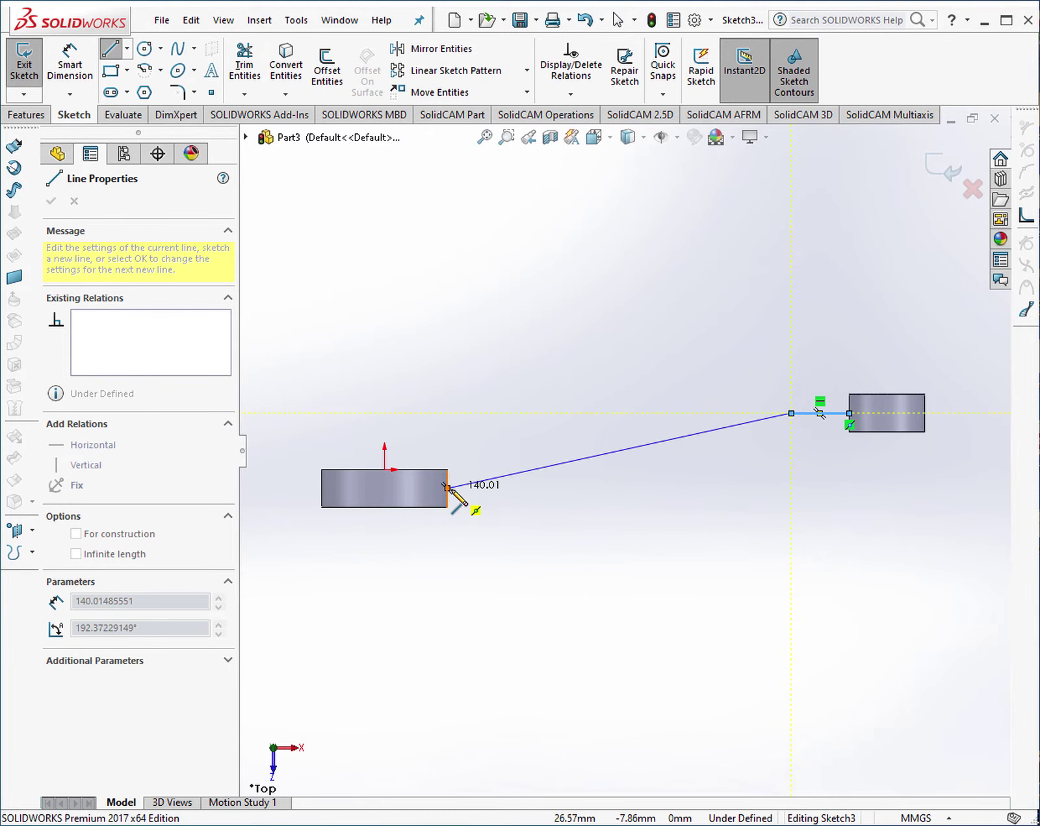
click(515, 490)
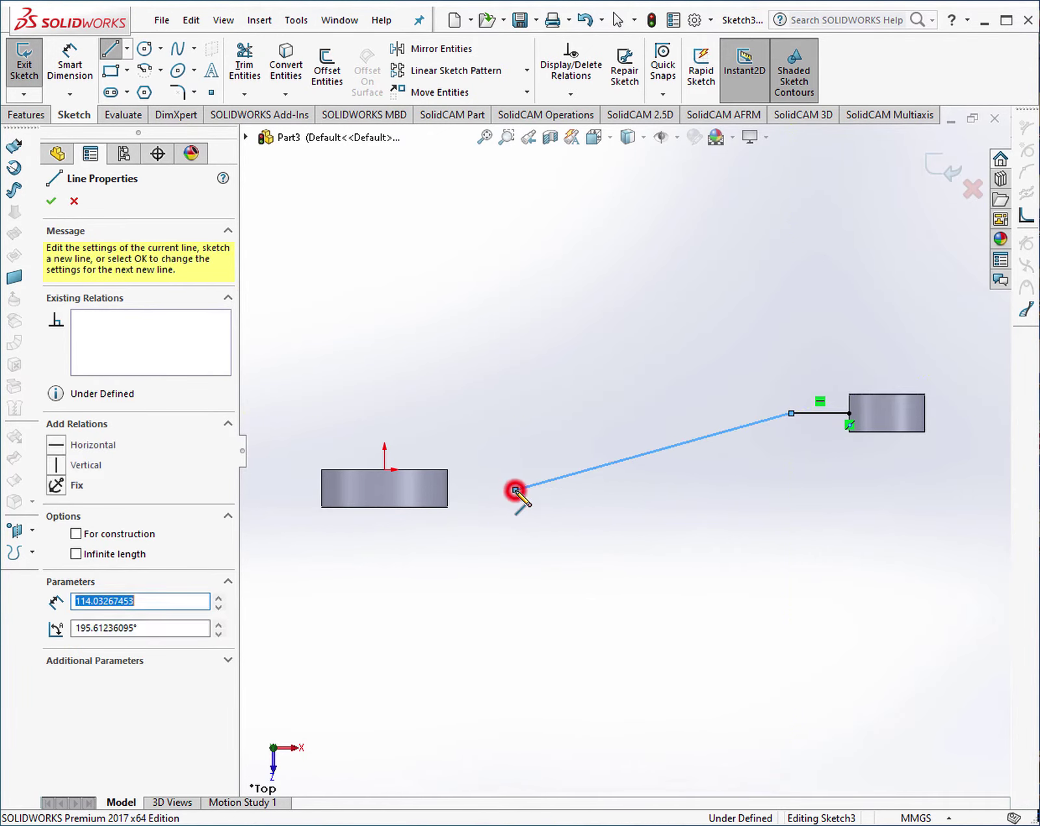
End the path at the large cylinder and make its short end line horizontal.
click(448, 488)
key(Escape)
scroll(464, 487, down, 2)
scroll(520, 484, down, 1)
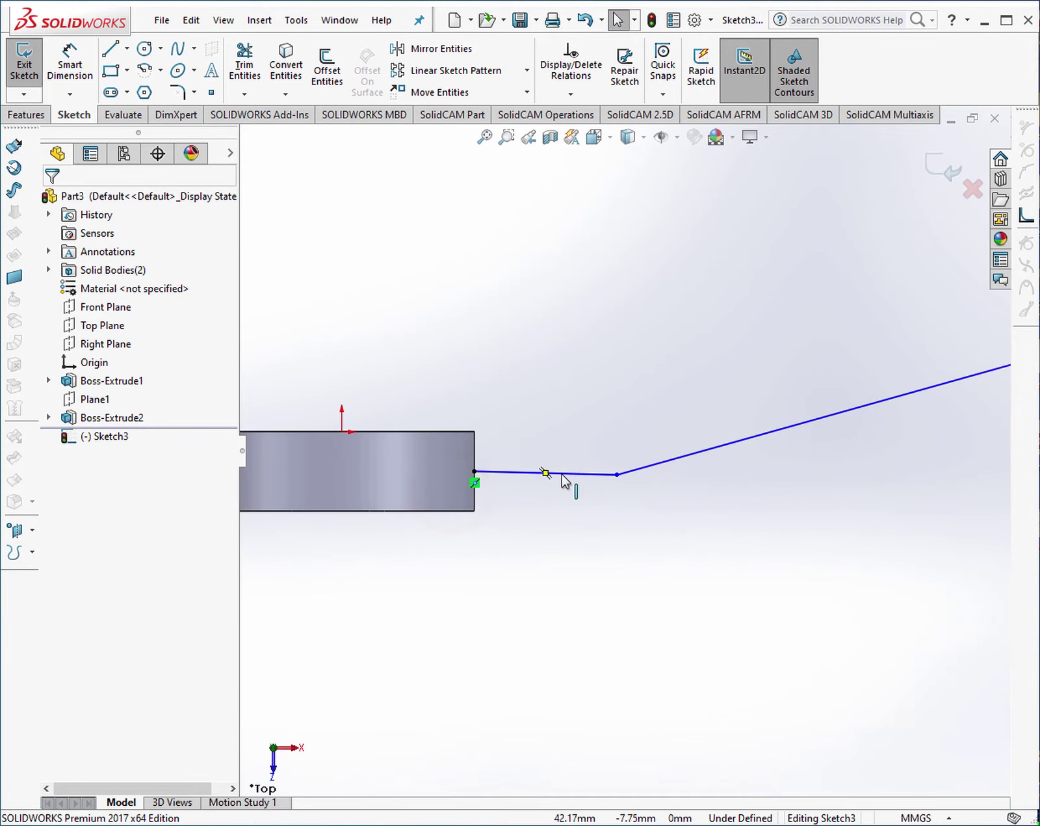
click(561, 480)
right_click(553, 473)
click(579, 418)
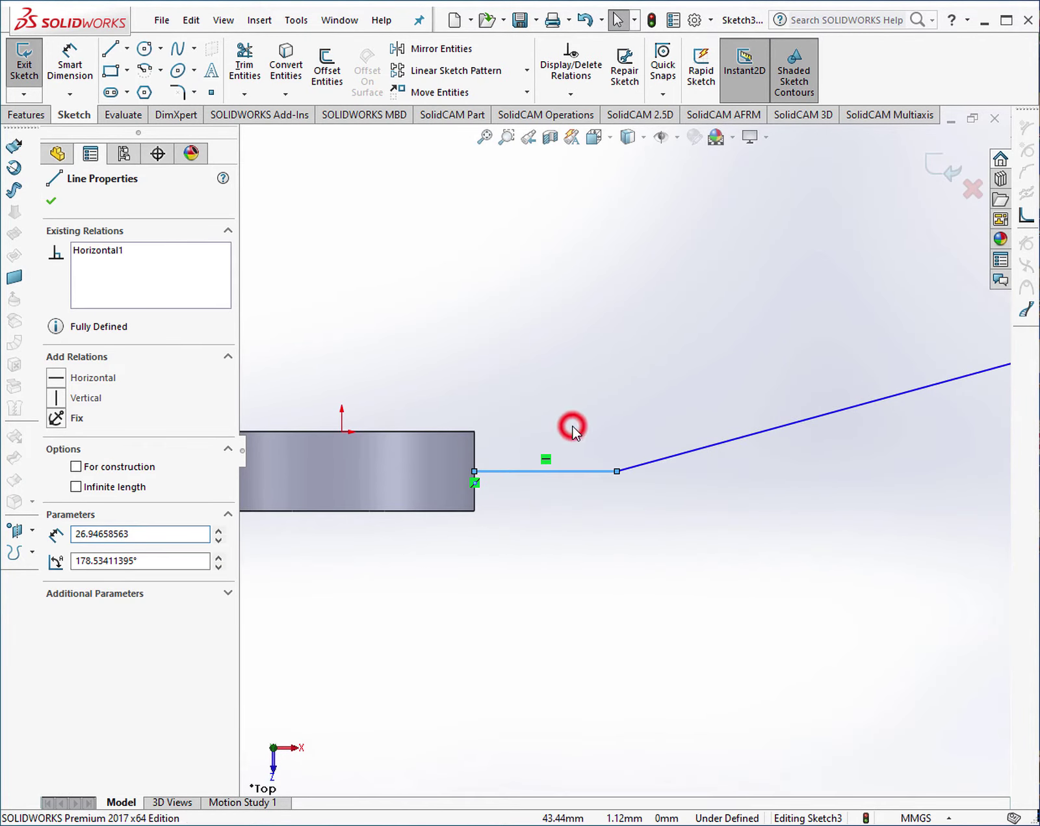
click(575, 403)
Dimension both short horizontal end lines to 25 mm.
click(69, 62)
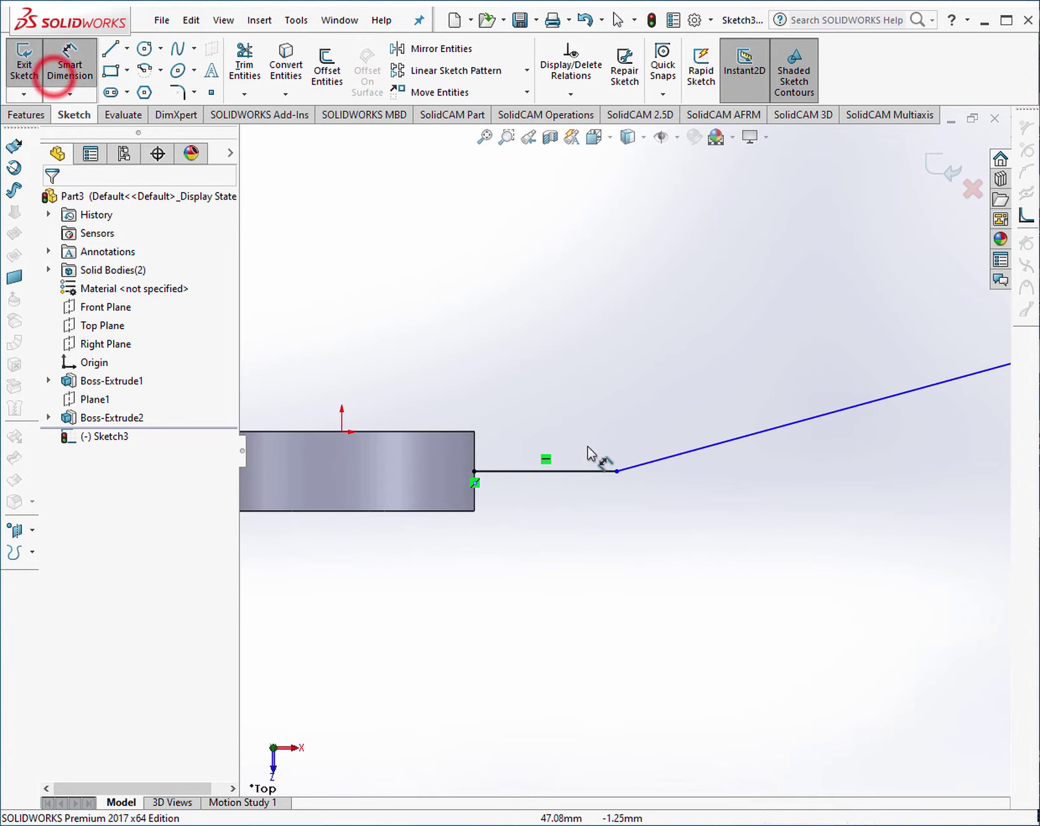
click(572, 480)
click(543, 365)
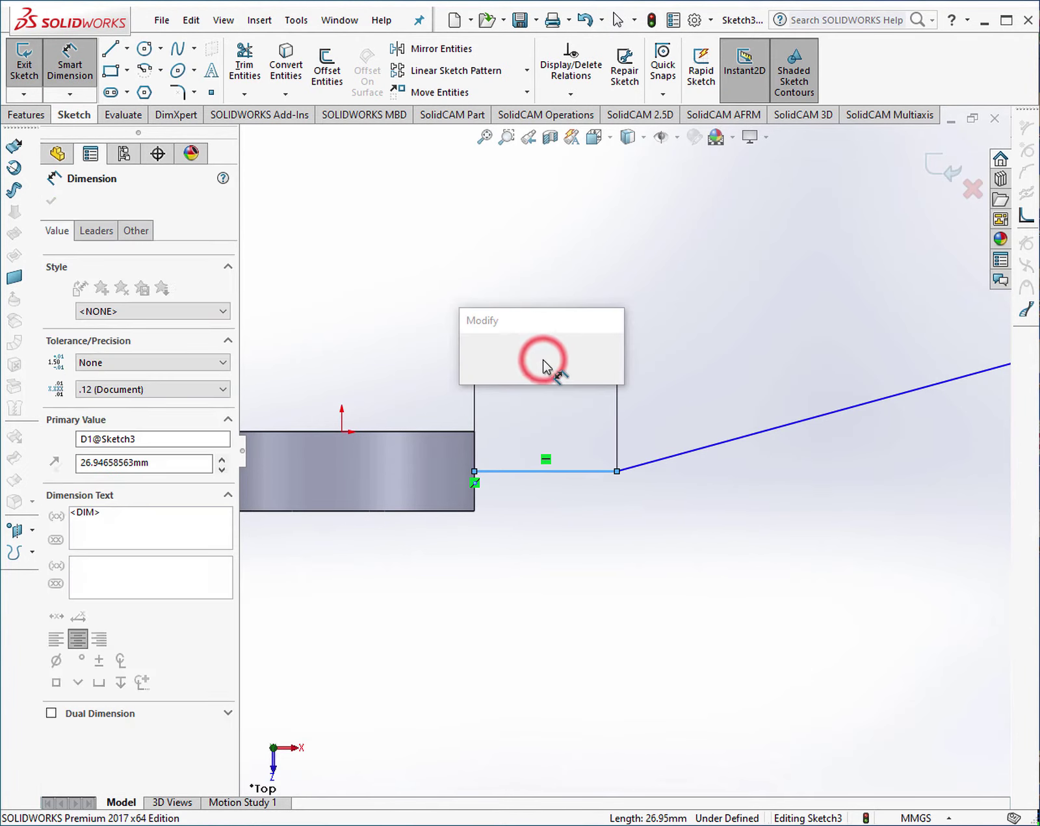
text(25)
key(Return)
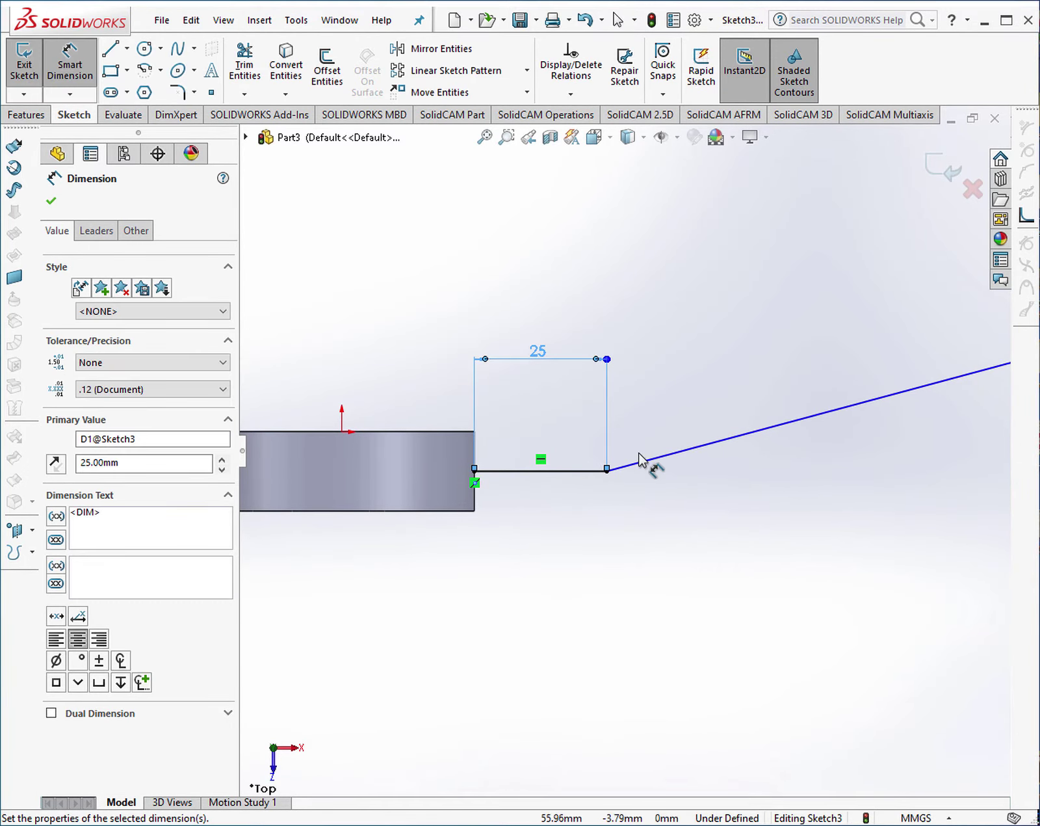
scroll(650, 467, up, 5)
scroll(799, 417, down, 3)
click(800, 396)
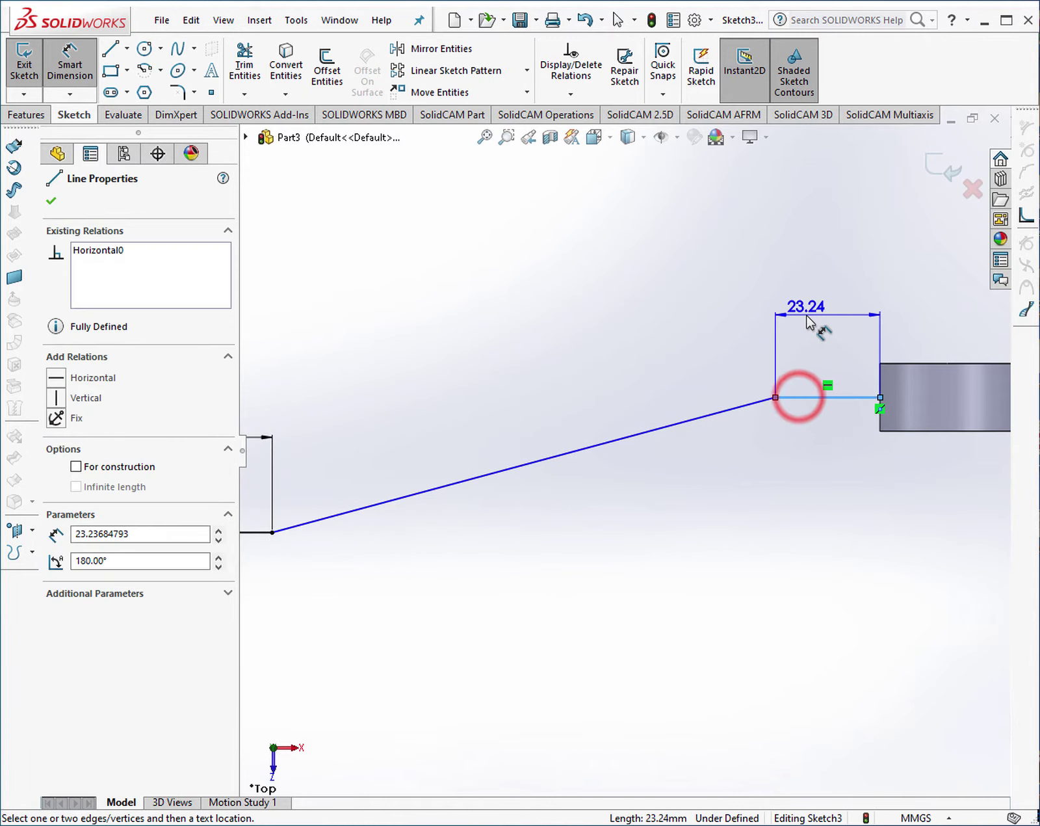
click(806, 316)
text(25)
key(Return)
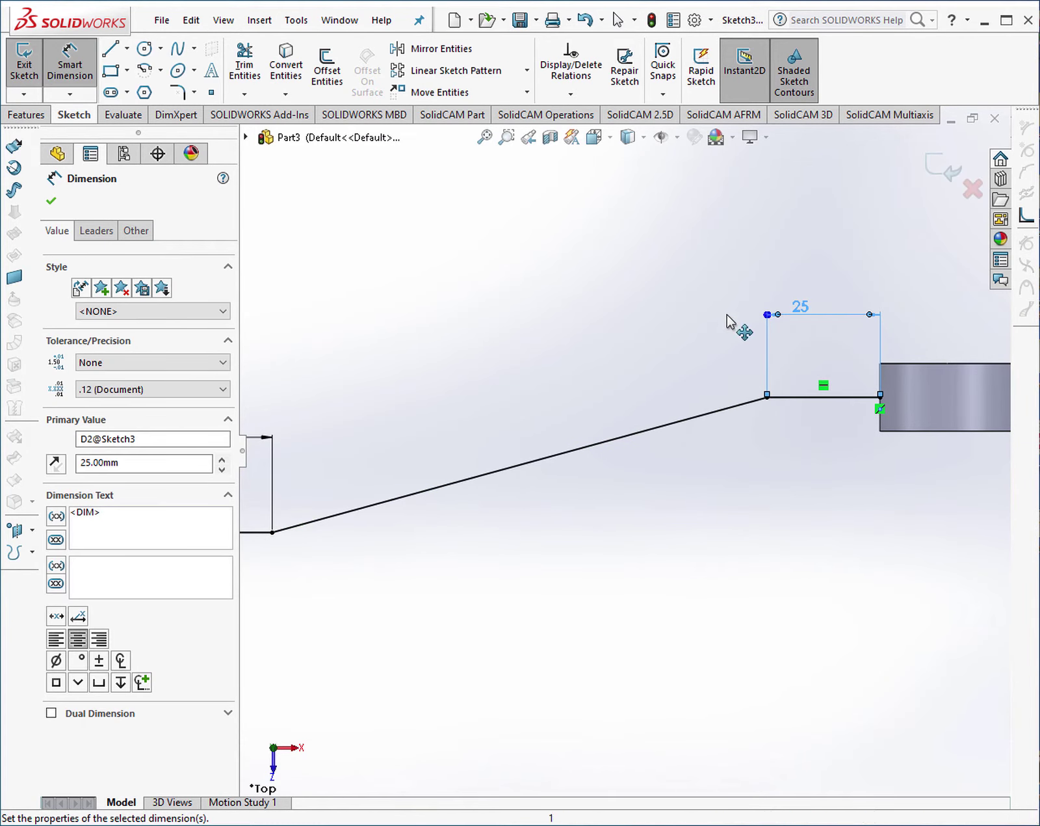
scroll(638, 335, up, 3)
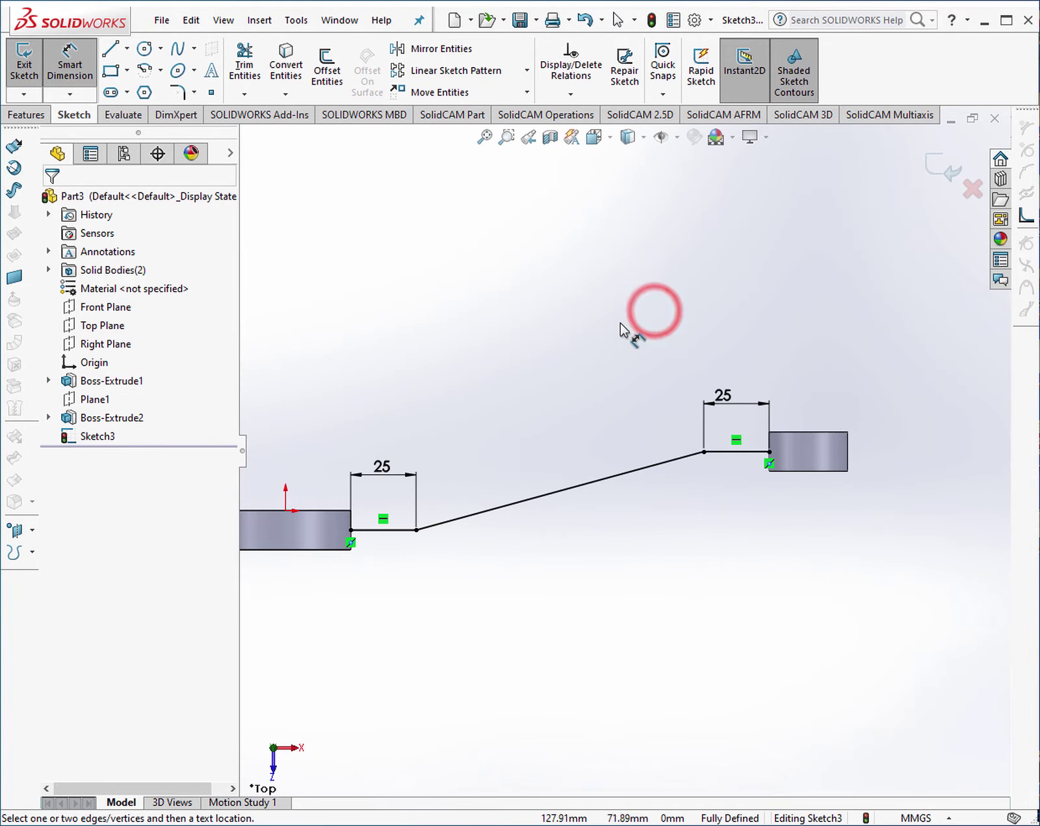
Fillet both path corners with a 30 mm radius and exit Sketch3.
click(179, 92)
text(30)
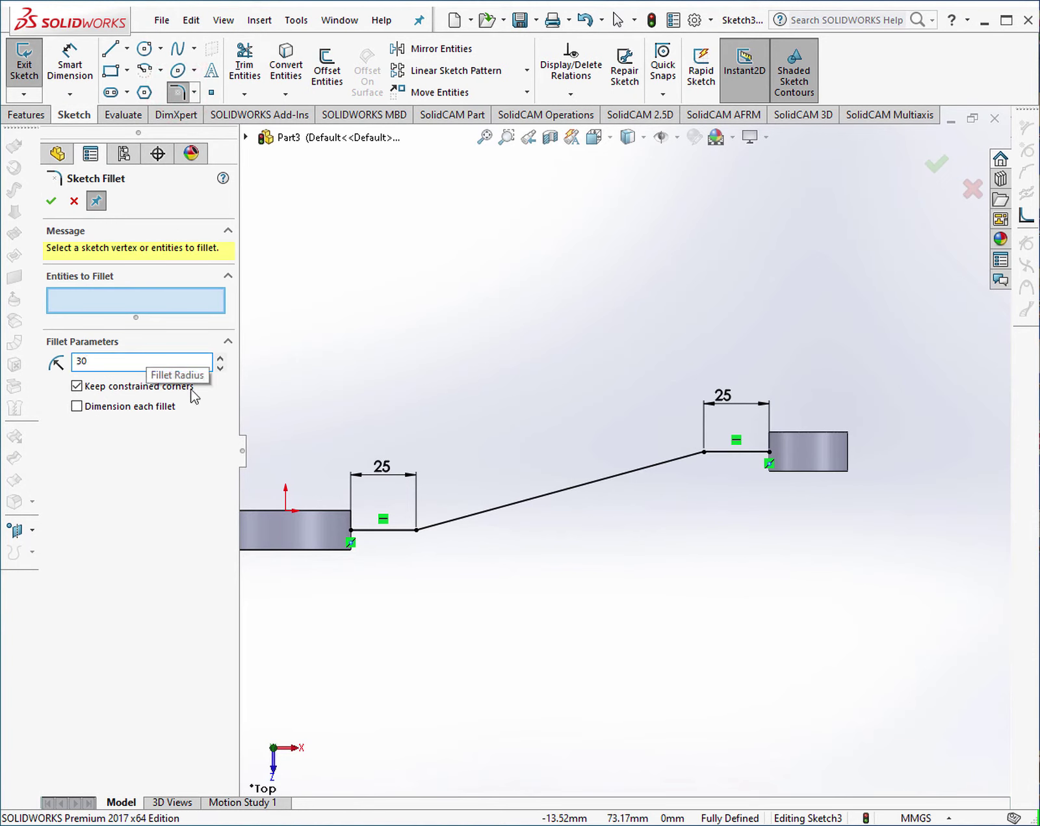
click(417, 531)
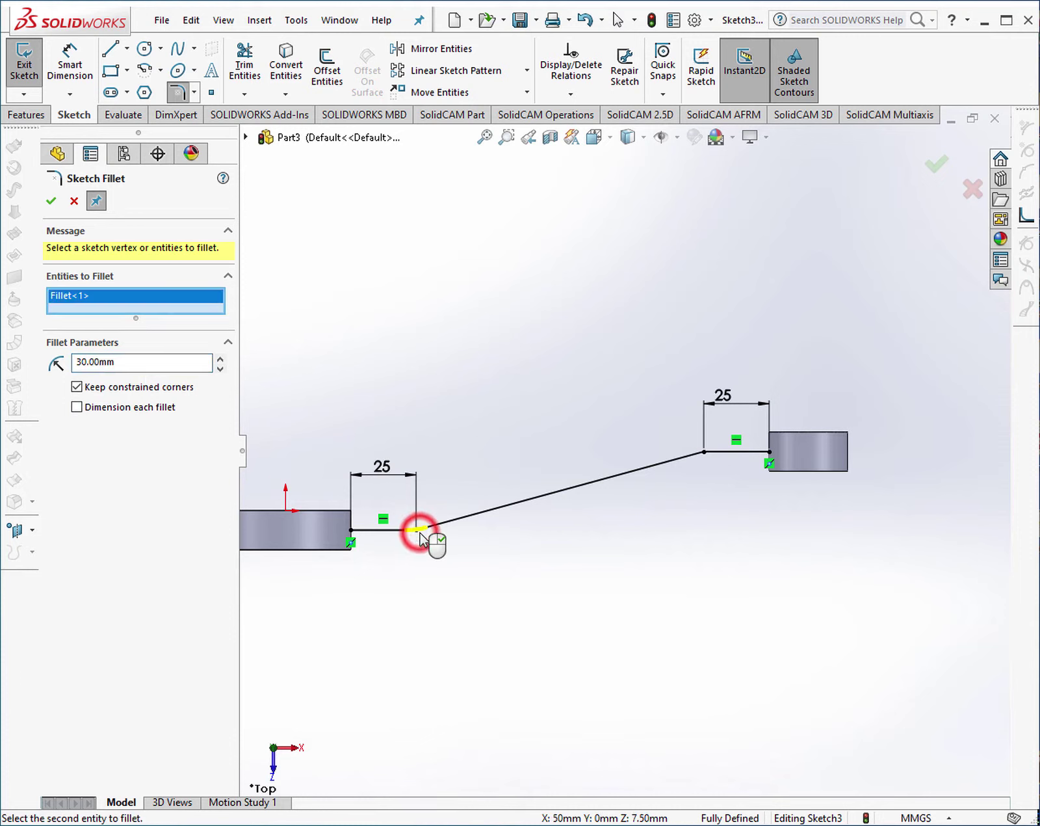
click(706, 454)
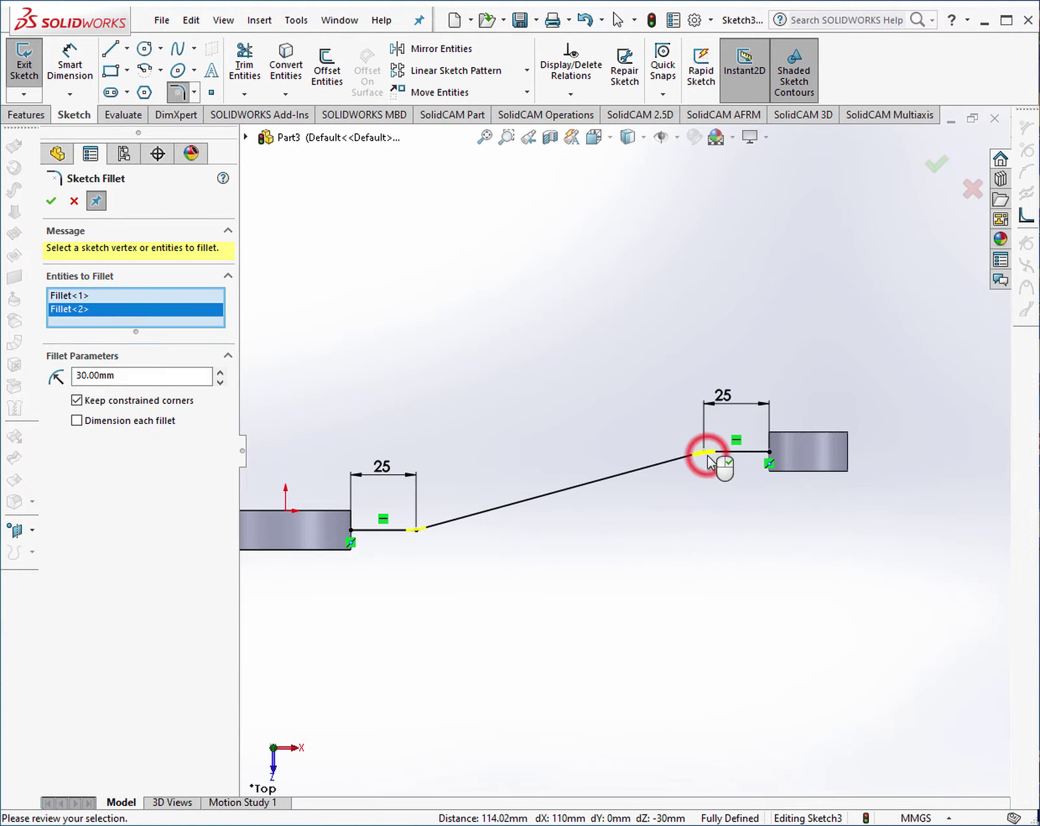
click(929, 164)
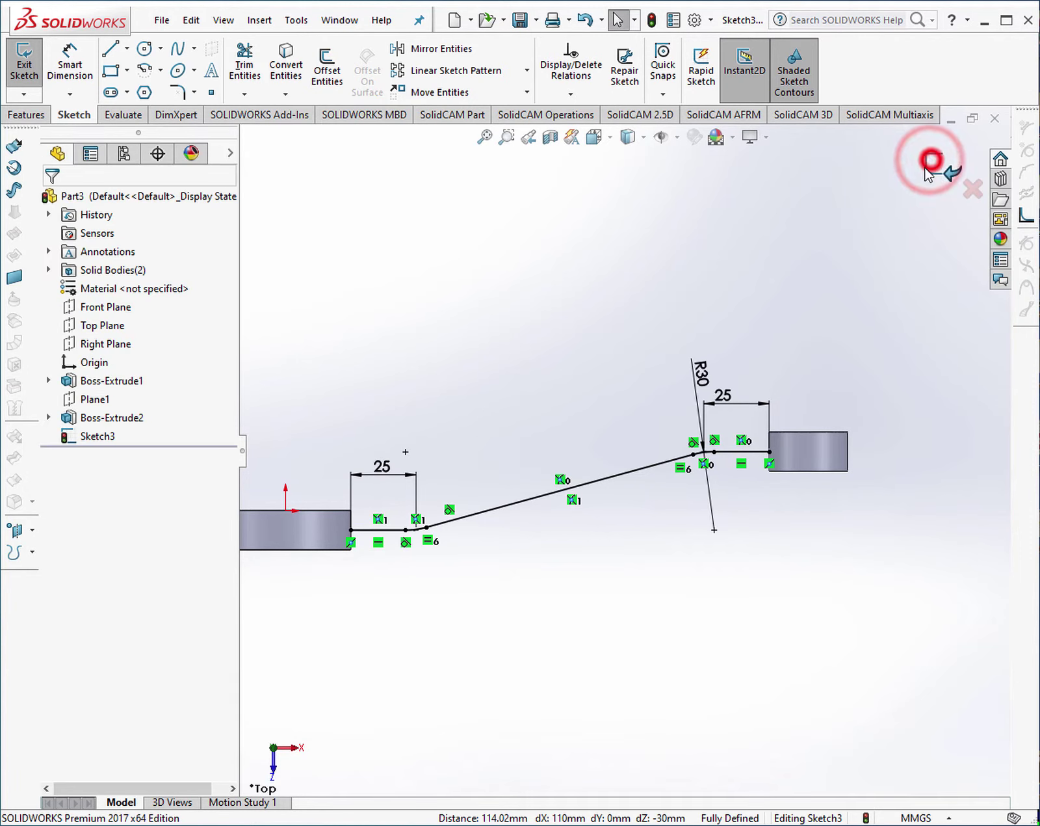
click(935, 170)
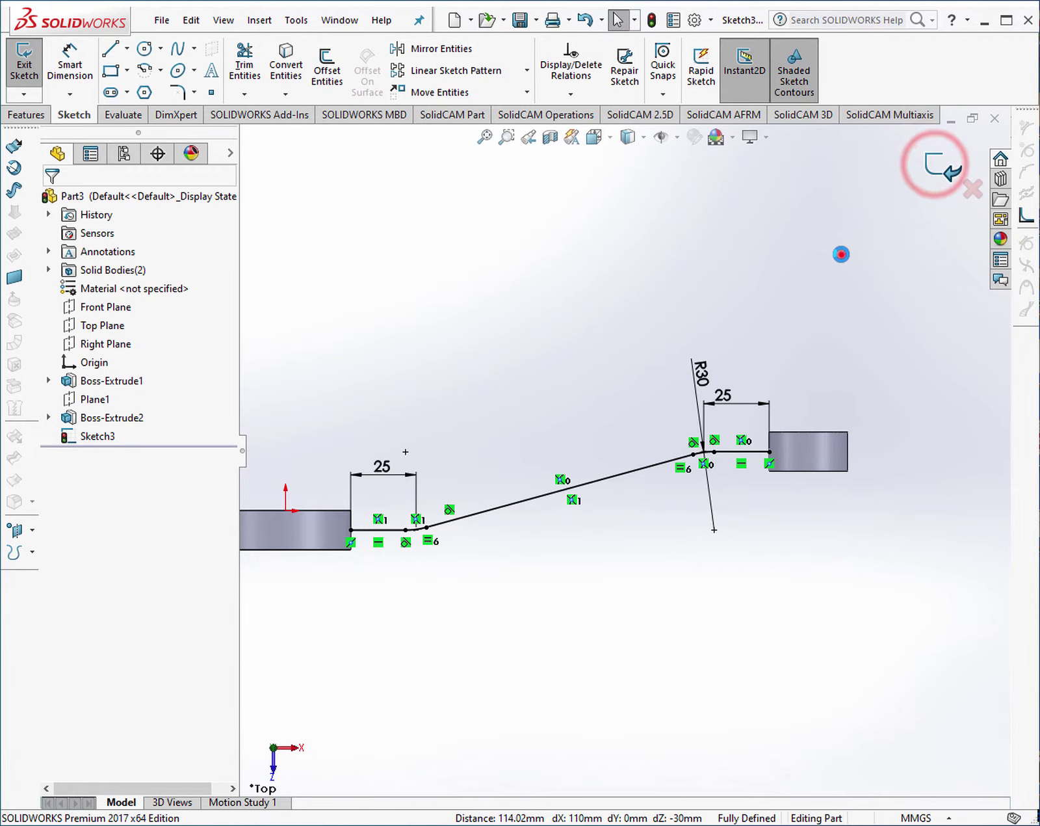
mouse_move(840, 256)
middle_down()
mouse_move(448, 500)
mouse_move(483, 447)
mouse_move(460, 481)
mouse_move(677, 413)
middle_up()
Create Plane2 perpendicular to the path at its end point, then select it and view it normal.
scroll(452, 496, down, 3)
scroll(452, 497, down, 2)
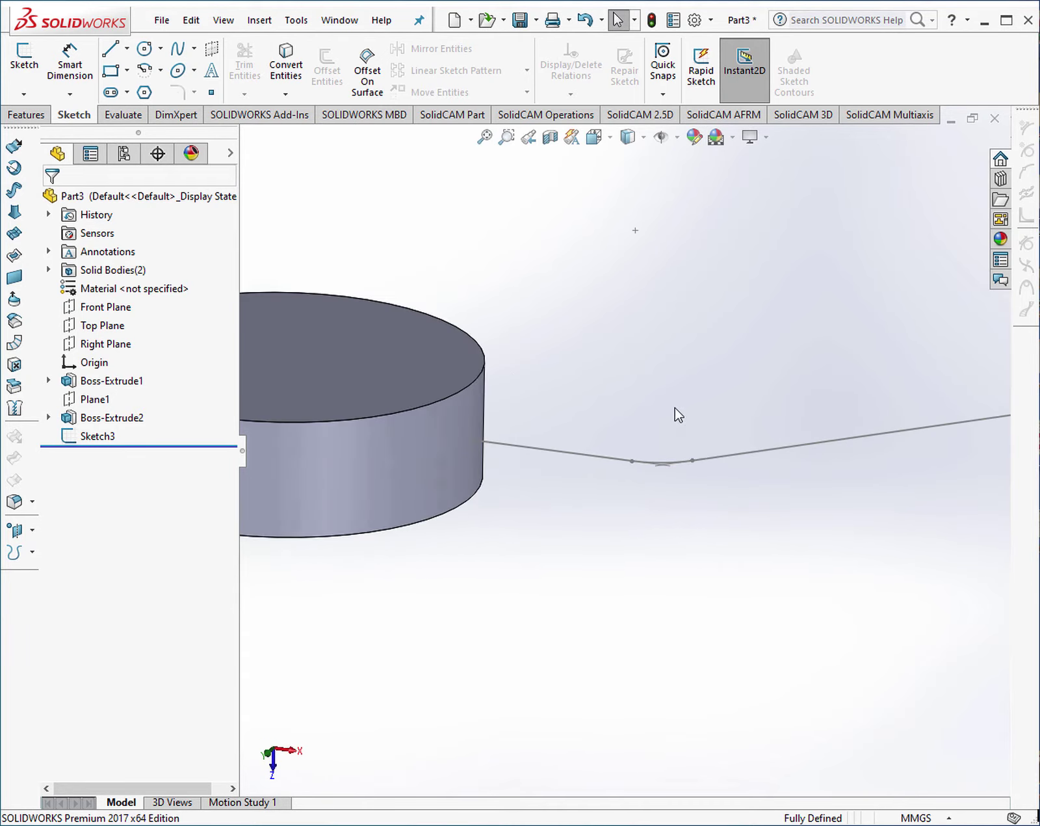
middle_drag(694, 310, 738, 338)
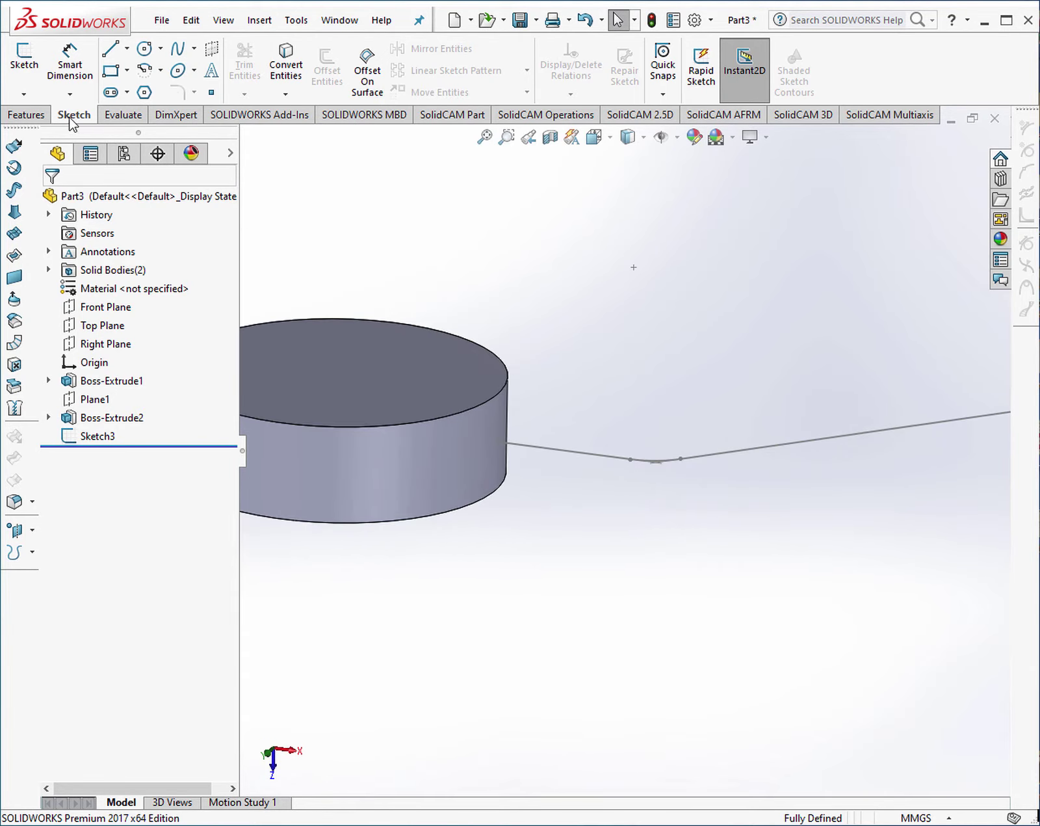
click(31, 118)
click(672, 91)
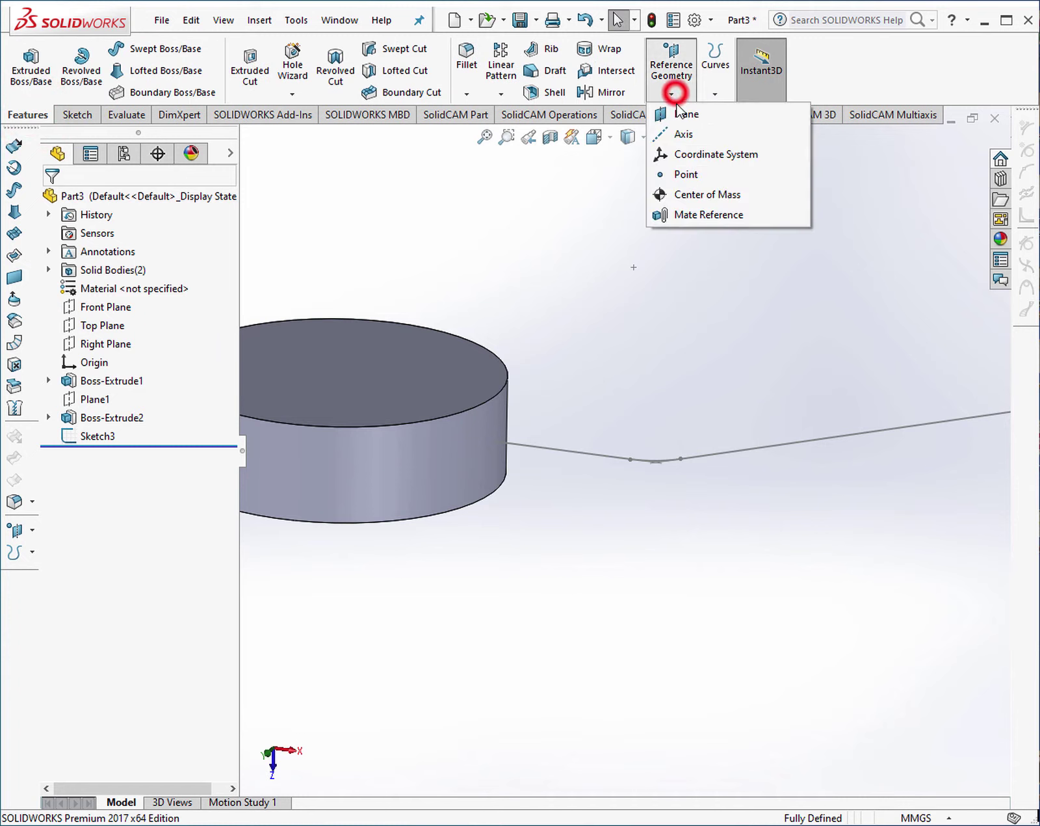
click(614, 455)
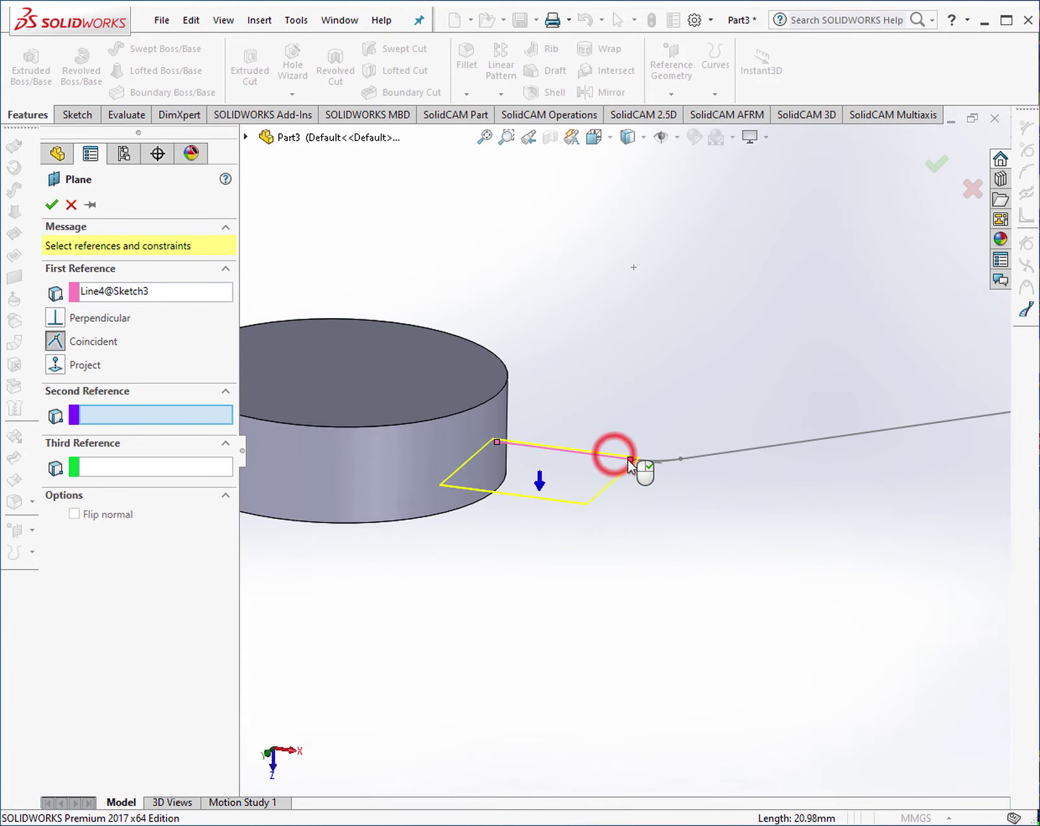
click(930, 162)
click(773, 344)
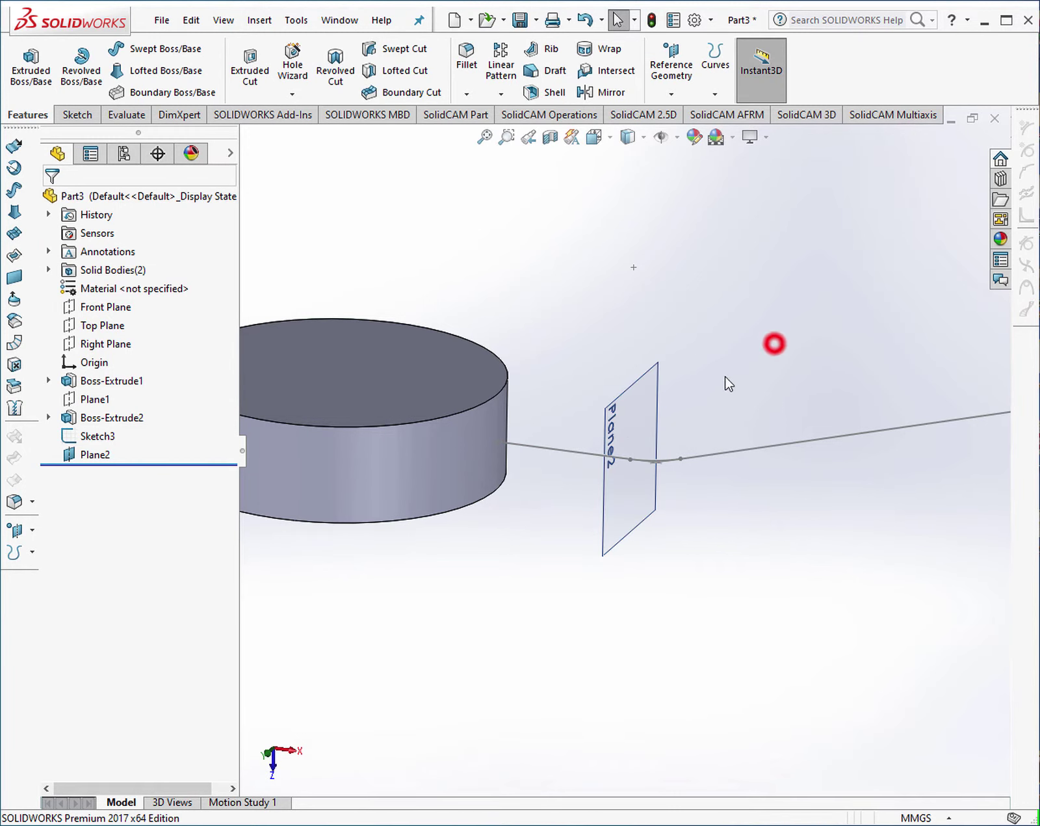
click(616, 398)
click(766, 345)
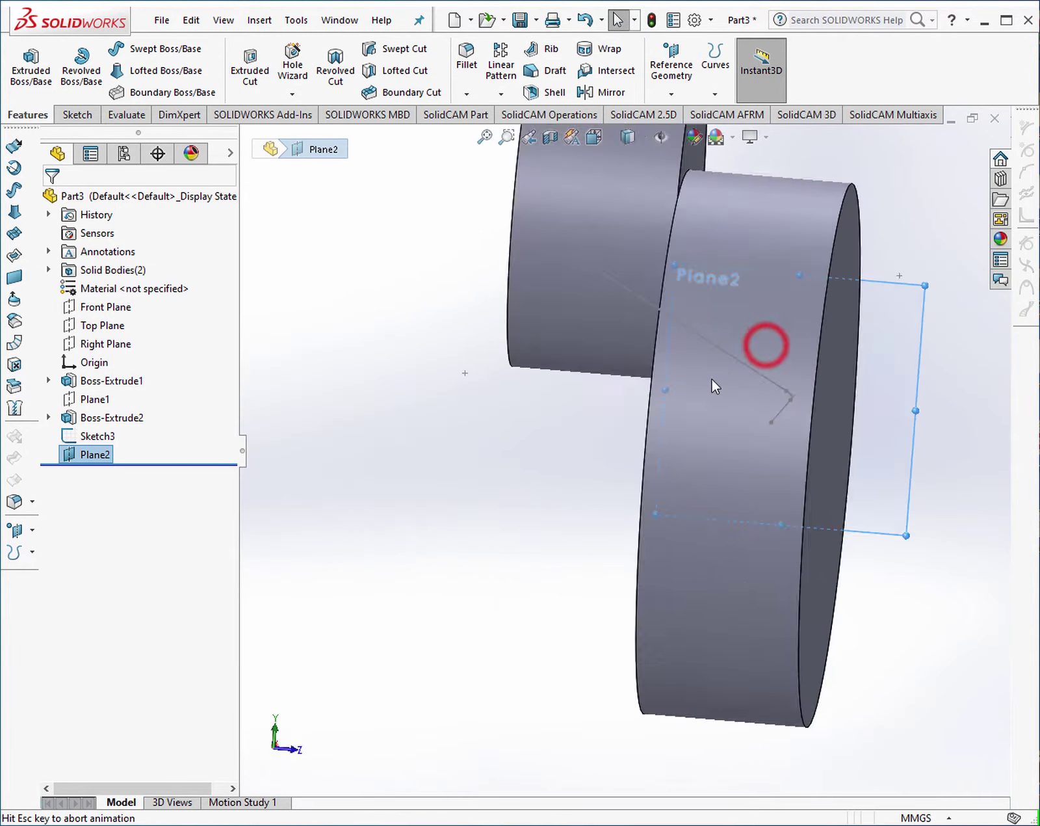
Draw a six-line outline on Plane2 from the origin: up, short right, down, slanted, down, and back.
click(73, 117)
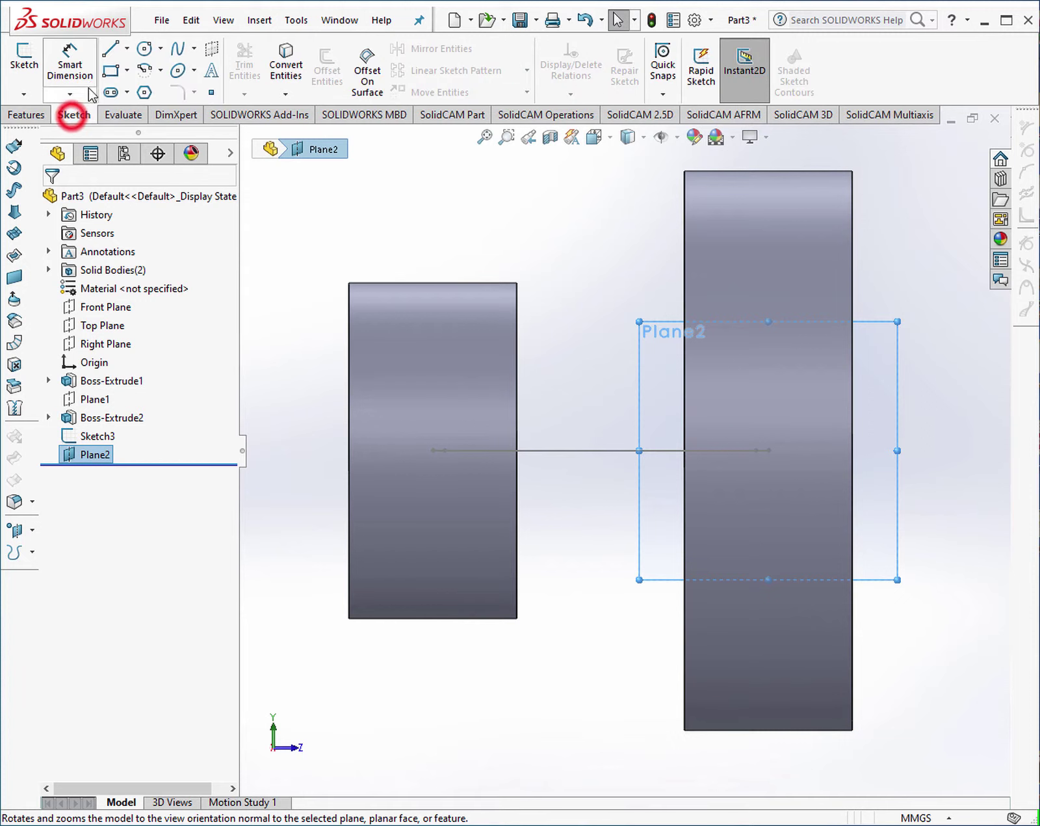
click(112, 49)
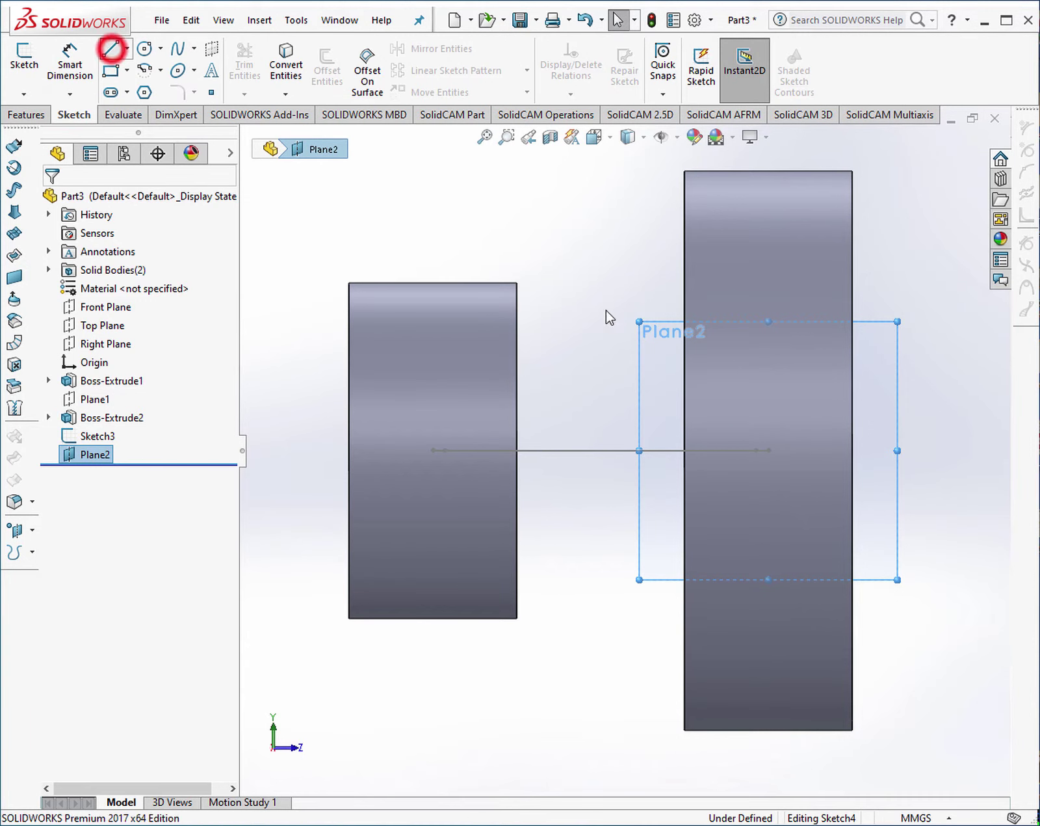
click(770, 450)
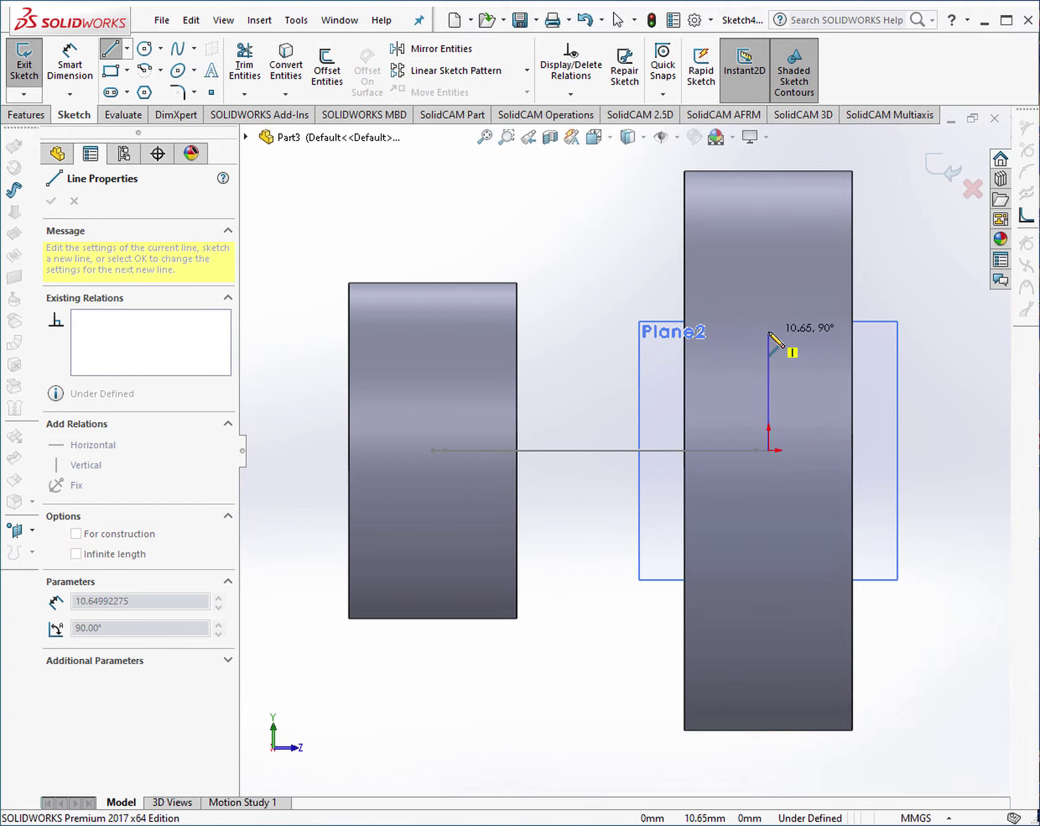
click(768, 332)
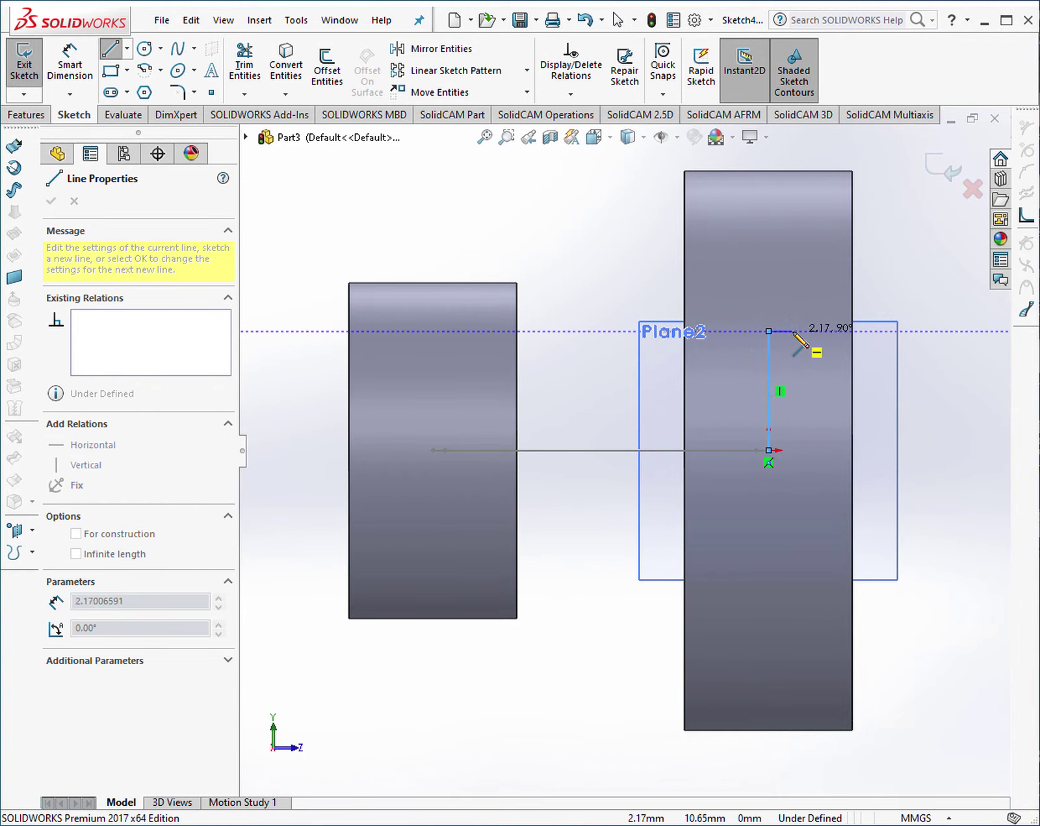
click(796, 331)
click(796, 363)
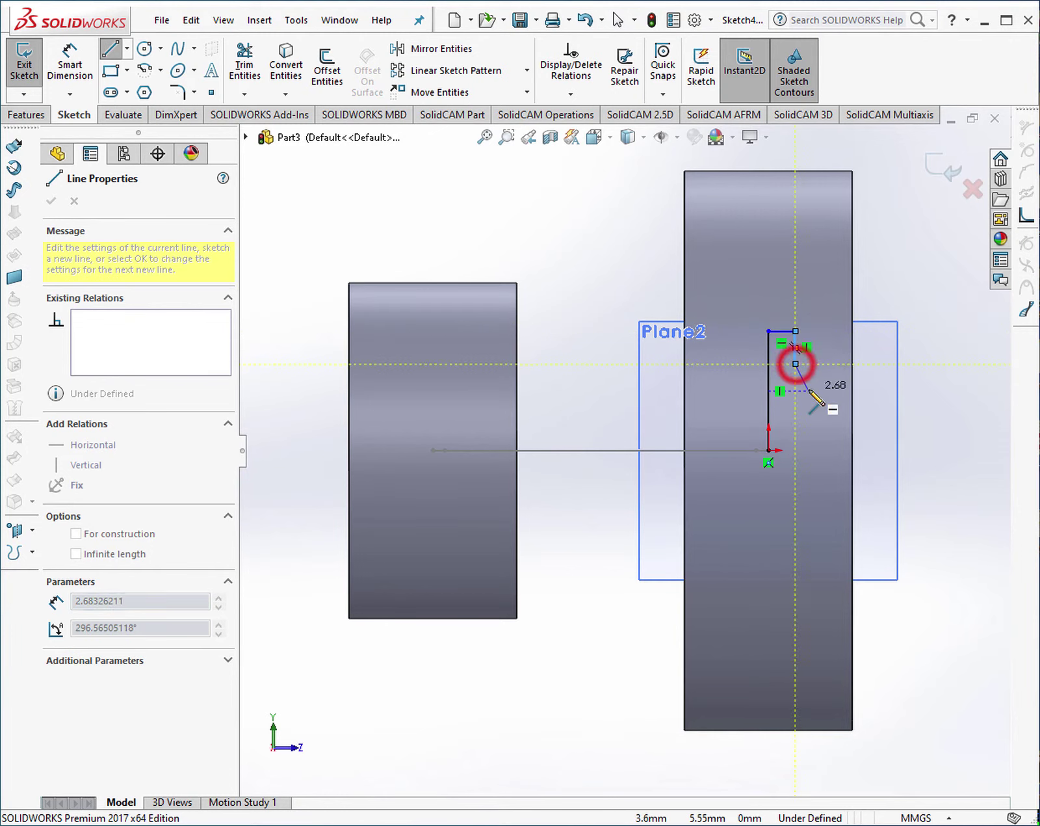
click(812, 392)
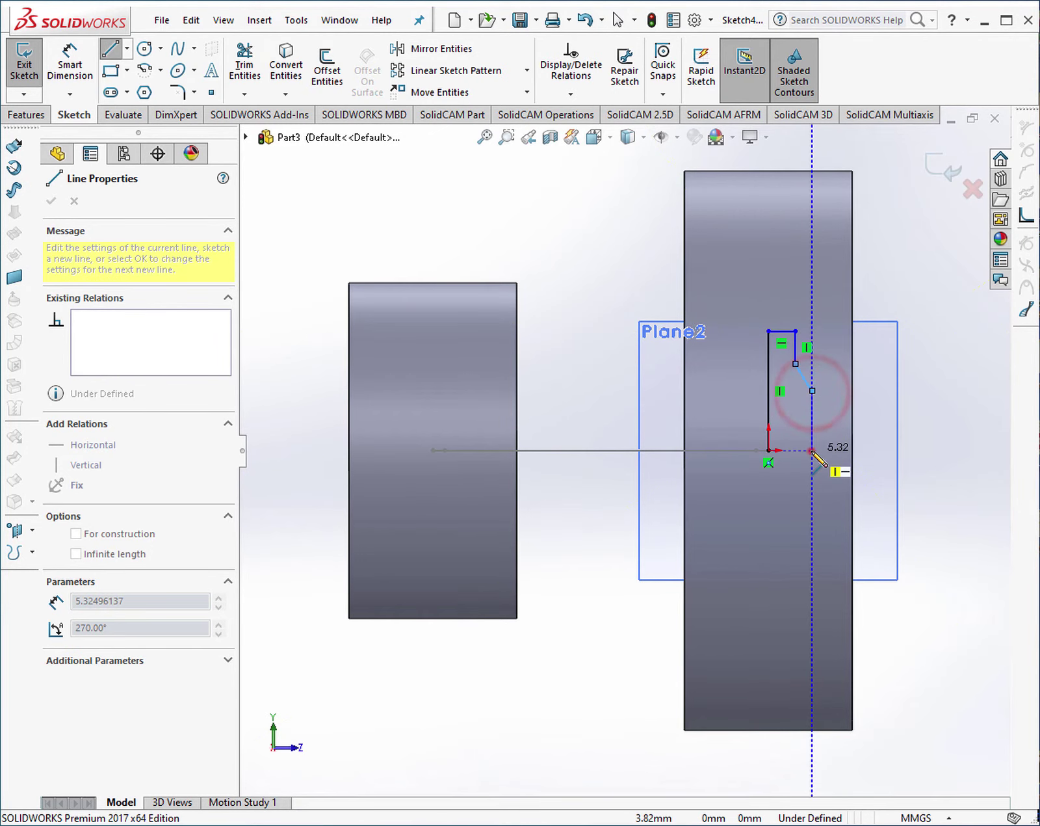
click(812, 450)
click(768, 450)
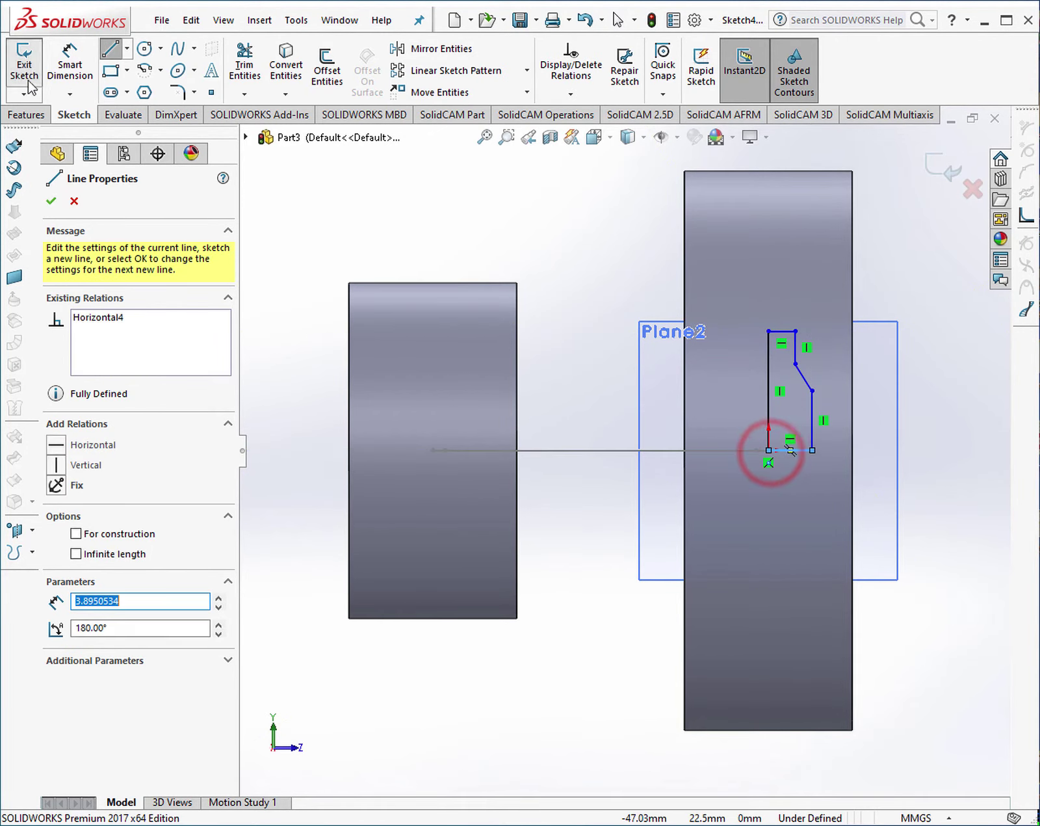
click(68, 59)
Dimension the left edge 10 mm, the top edge 2.50 mm and the lower right edge 5 mm.
click(769, 382)
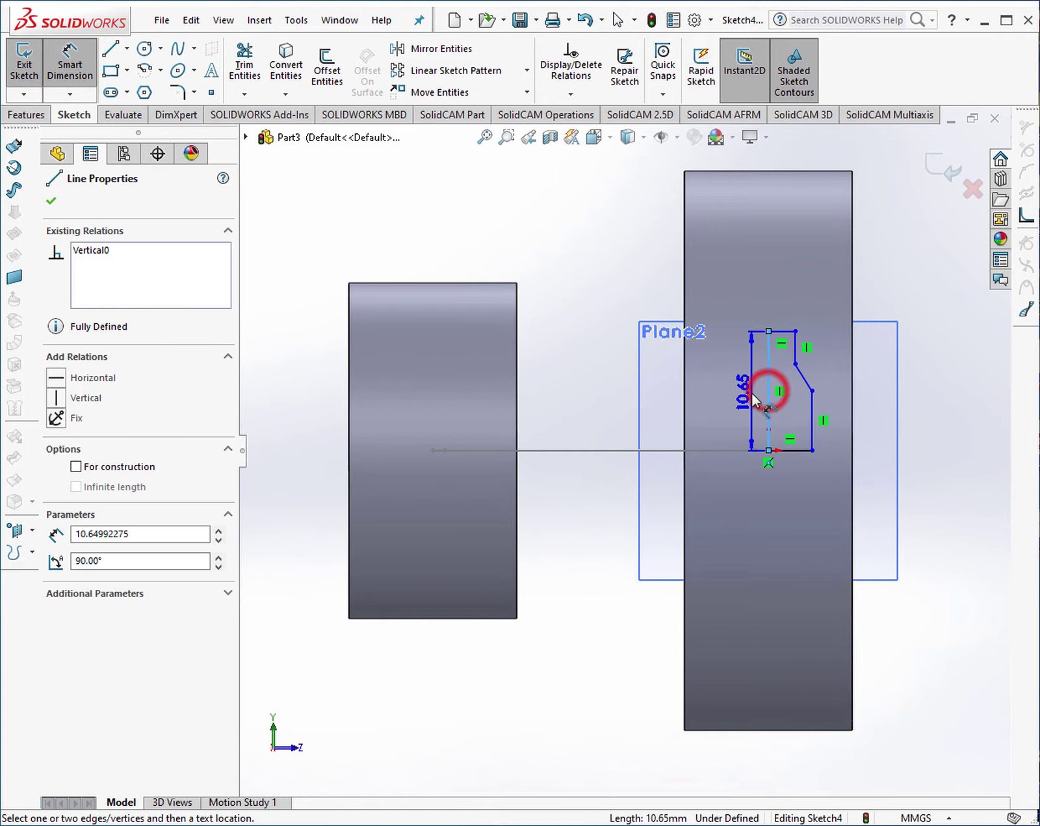
text(10)
key(Return)
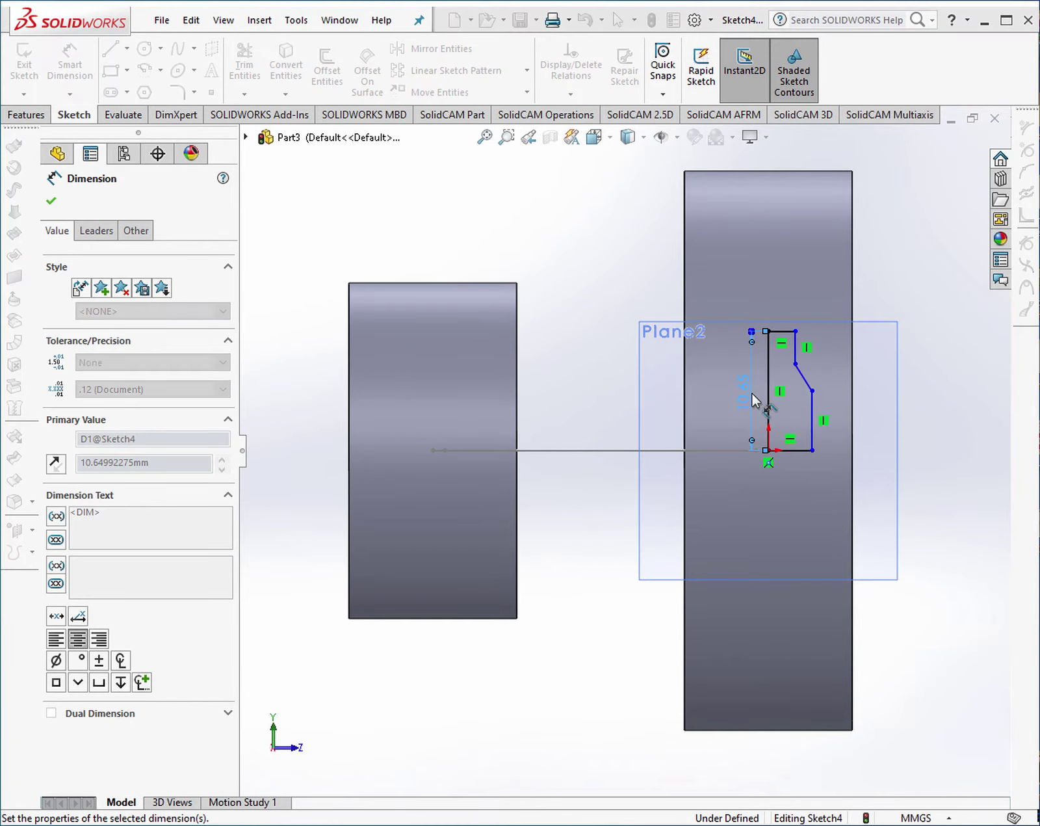
scroll(780, 389, down, 1)
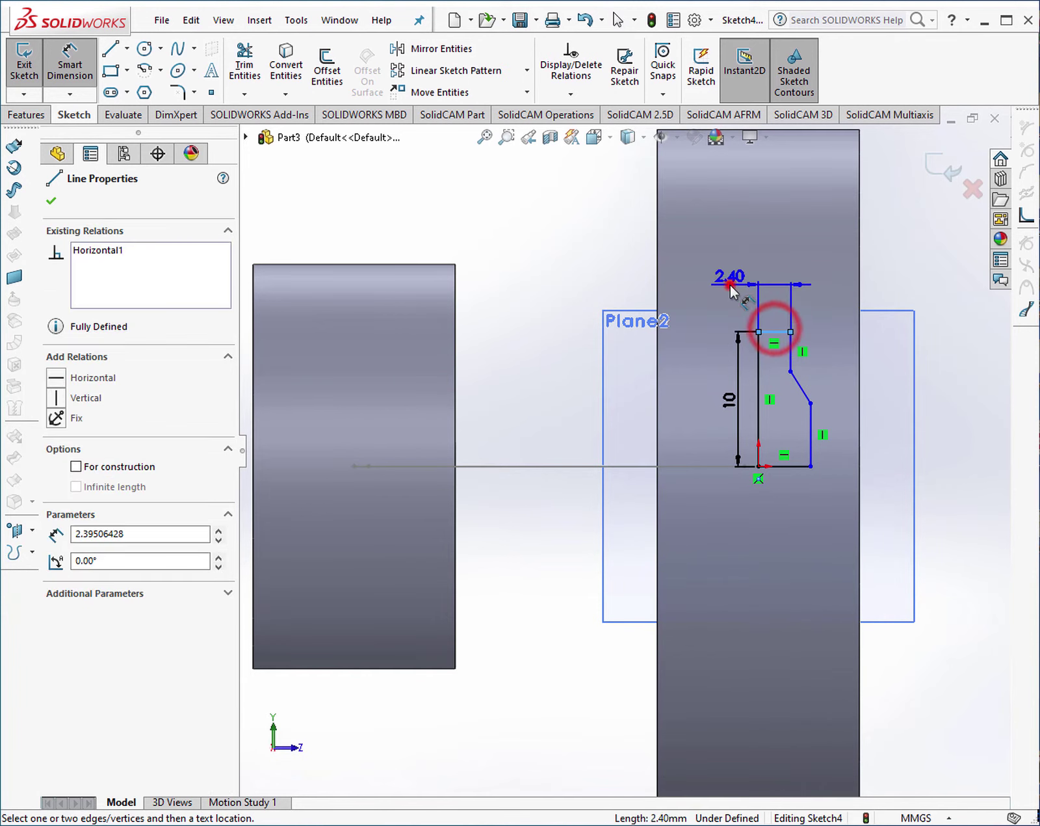
click(729, 285)
key(Return)
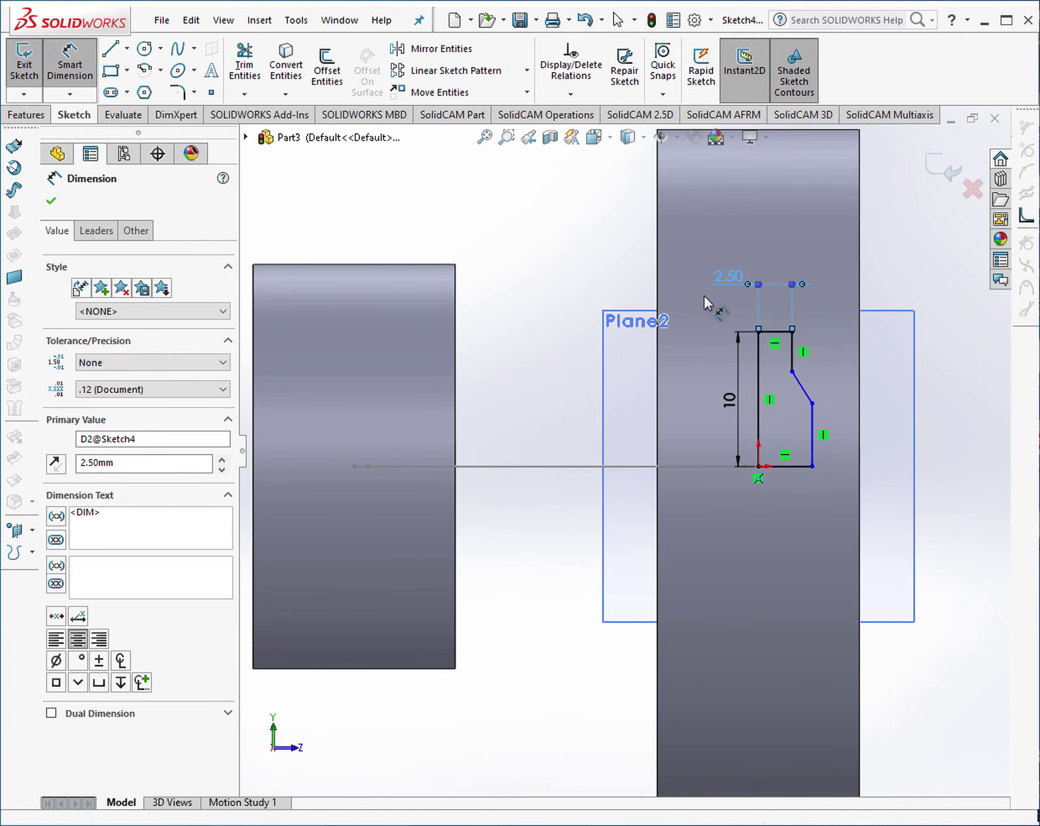
click(813, 435)
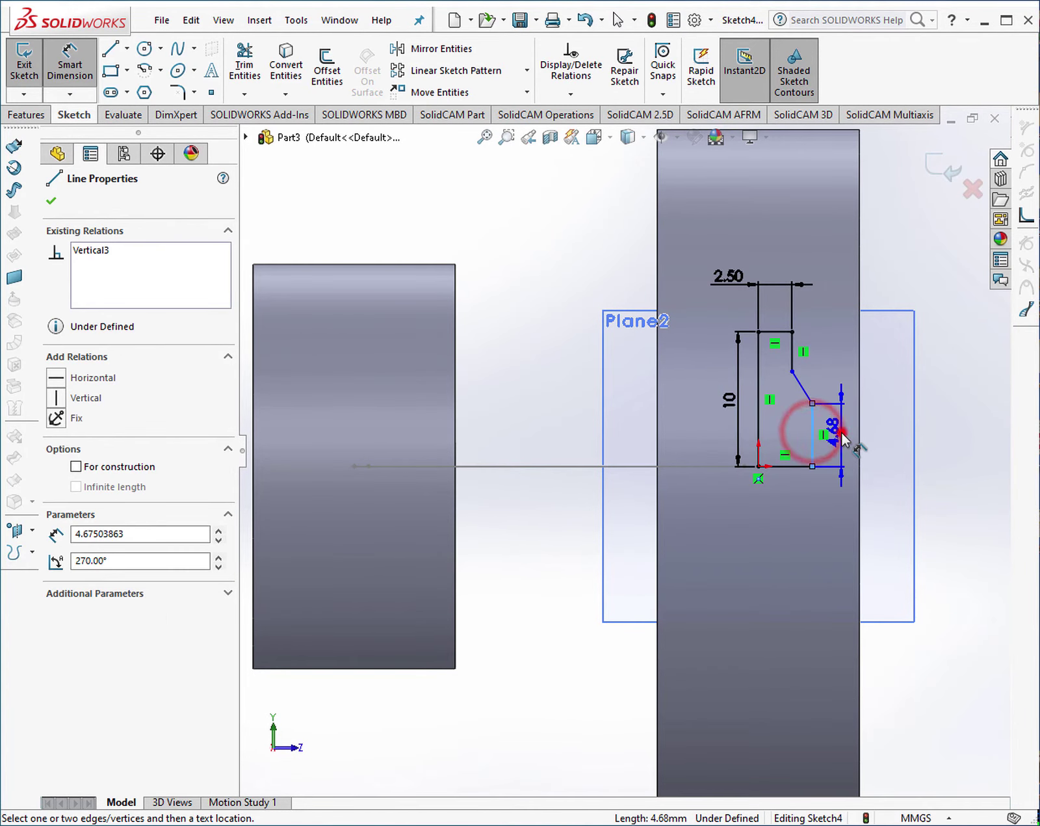
click(843, 436)
text(5)
key(Return)
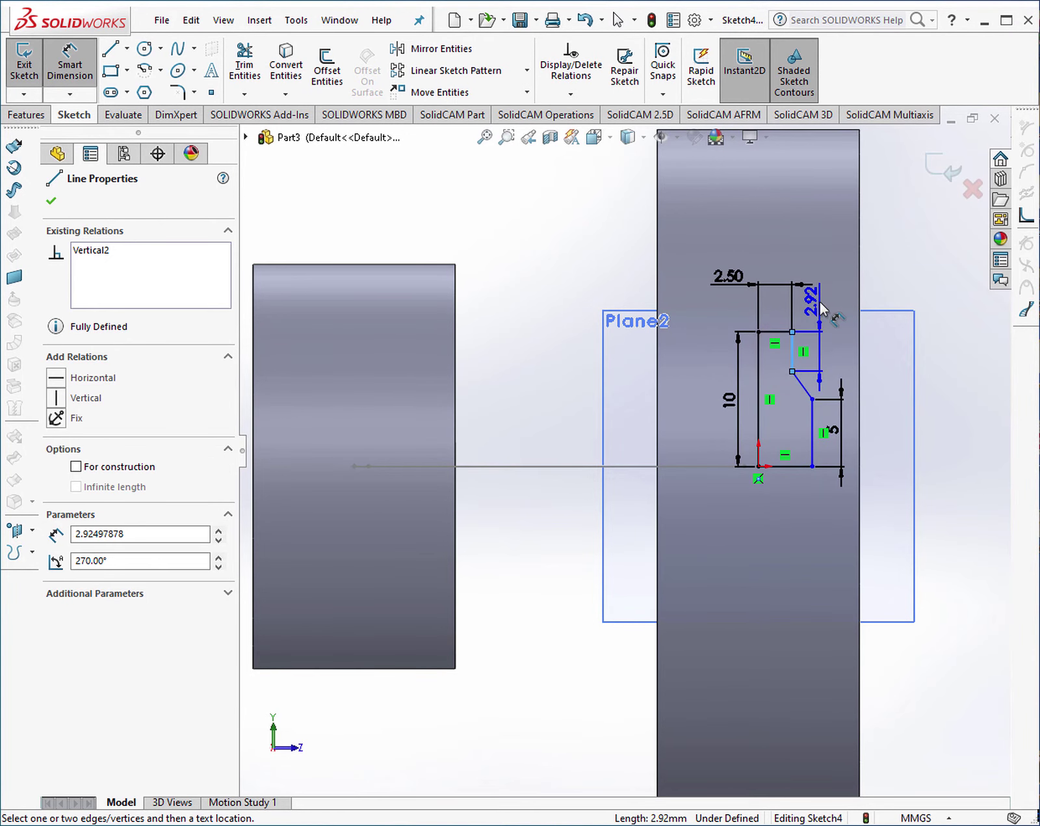
Dimension the upper vertical drop 3 mm and the bottom edge 4 mm.
click(825, 256)
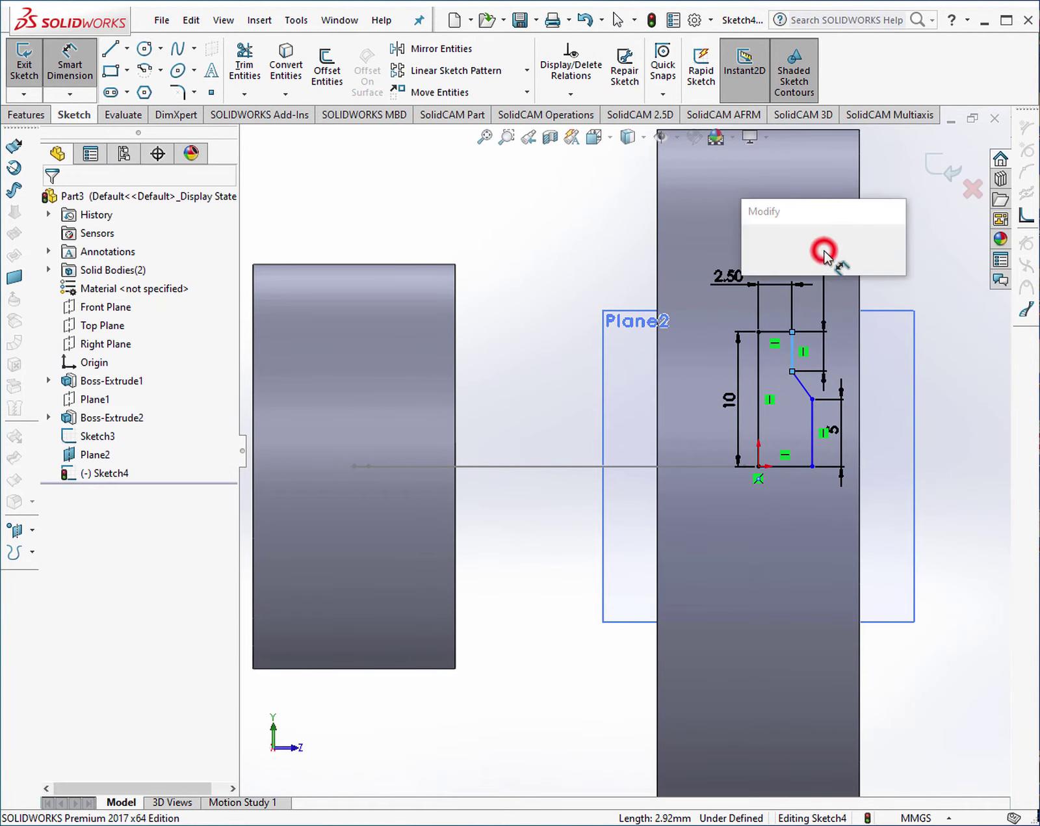
text(3)
key(Return)
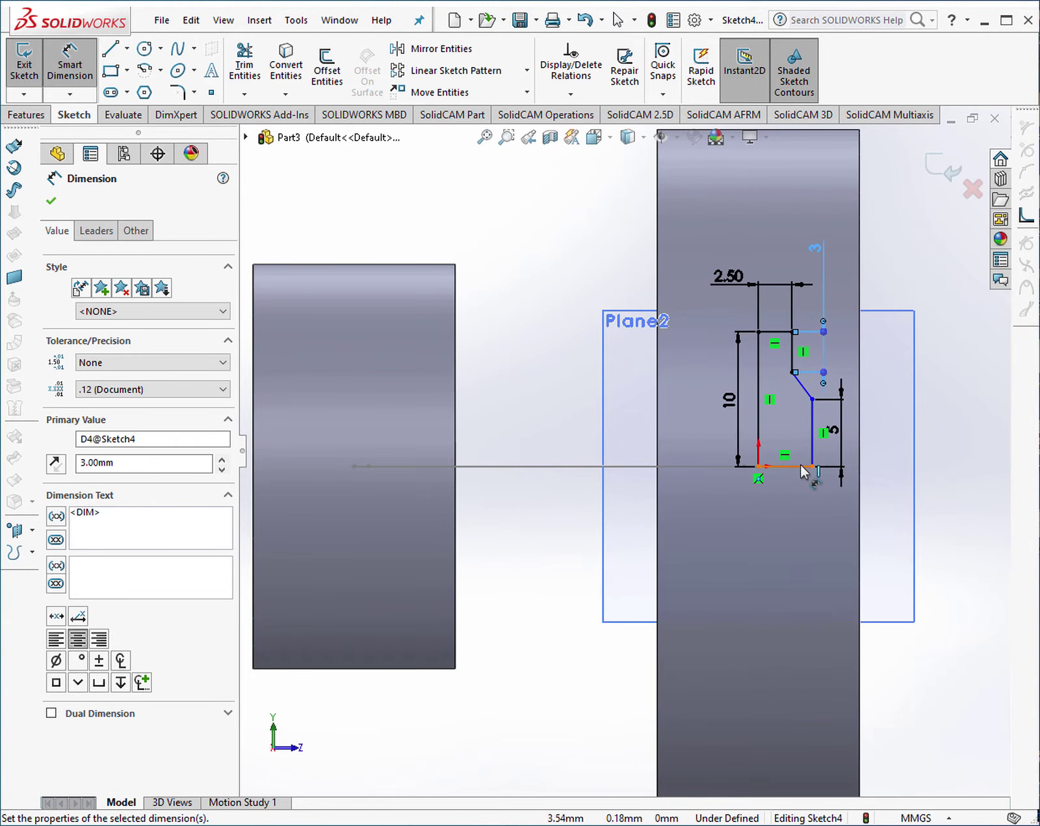
click(790, 465)
click(785, 514)
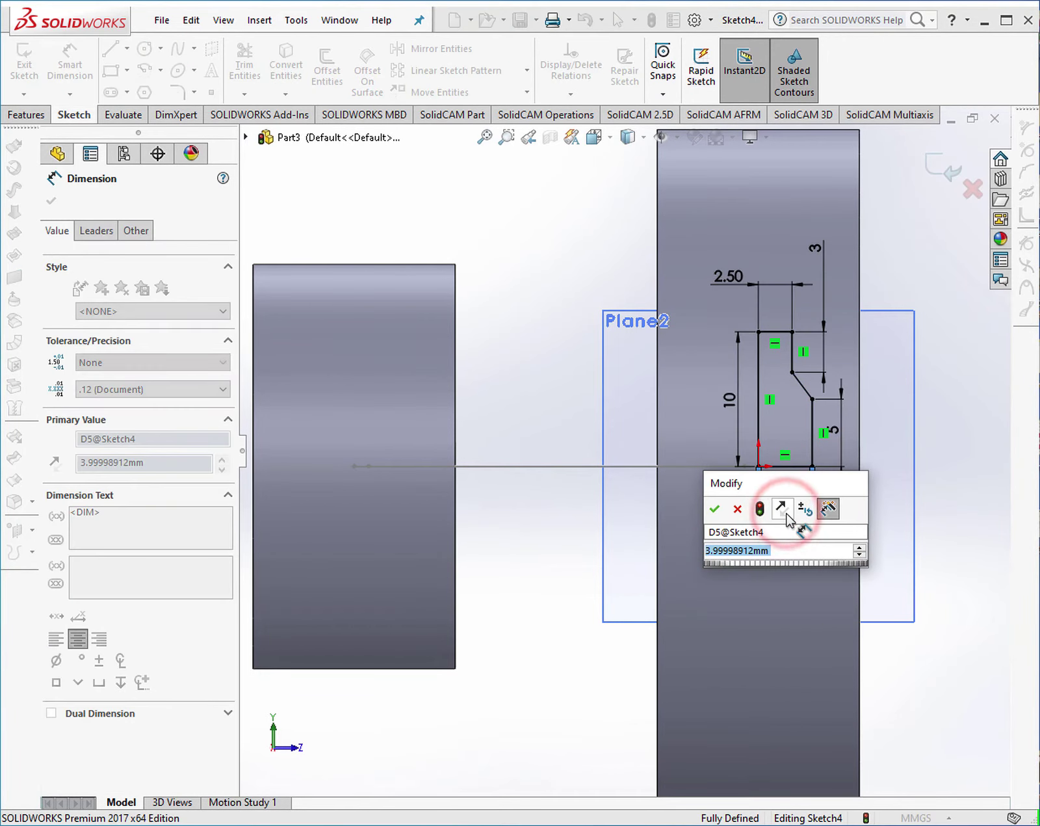
text(4)
key(Return)
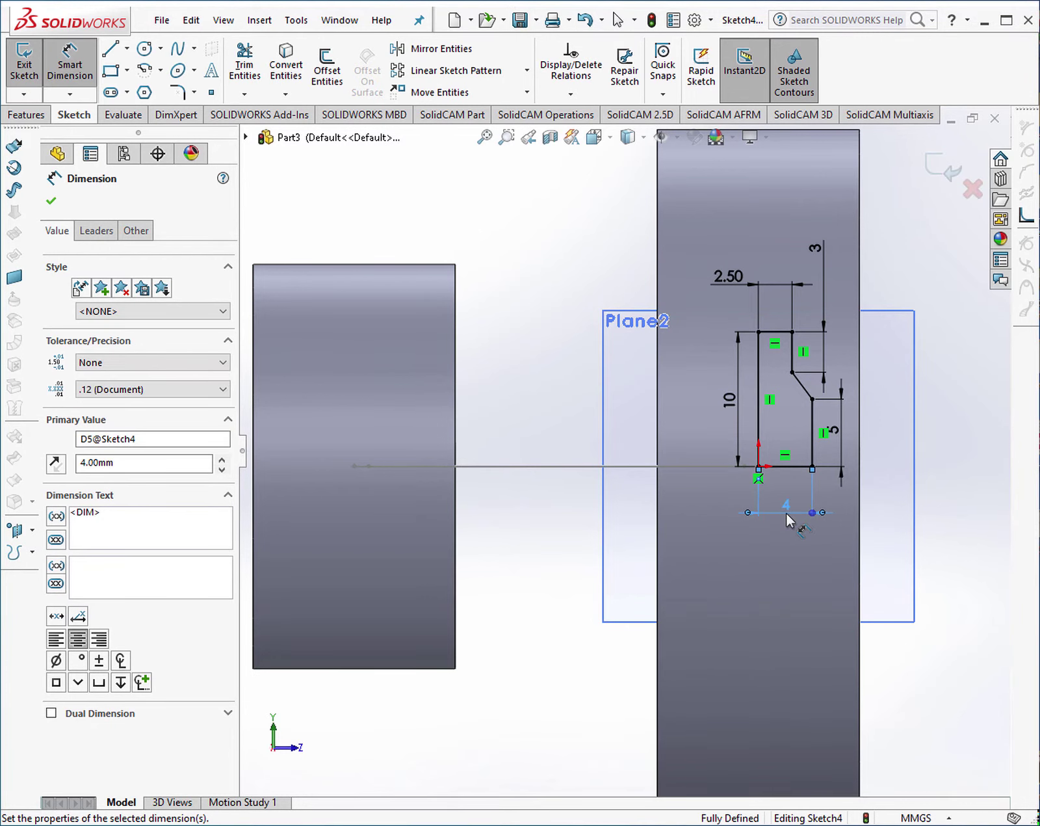
key(Escape)
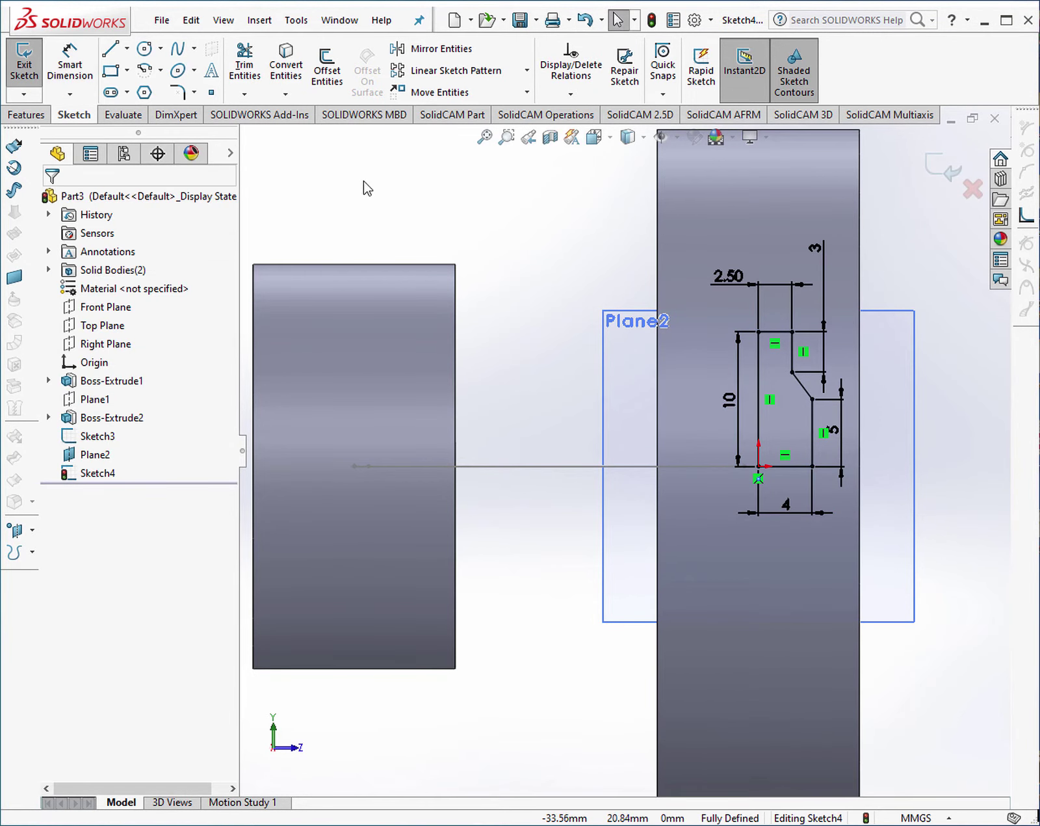
Mirror the top, drop, slanted, lower-right and bottom lines about the left vertical edge.
click(424, 51)
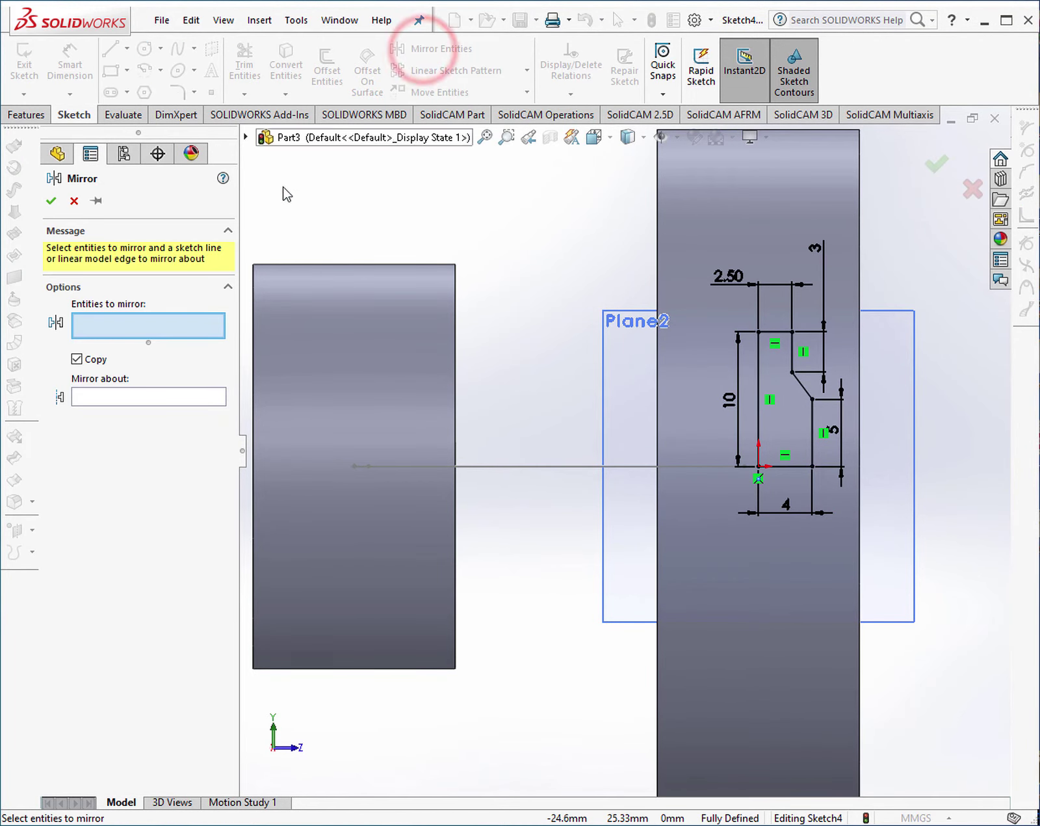
click(109, 398)
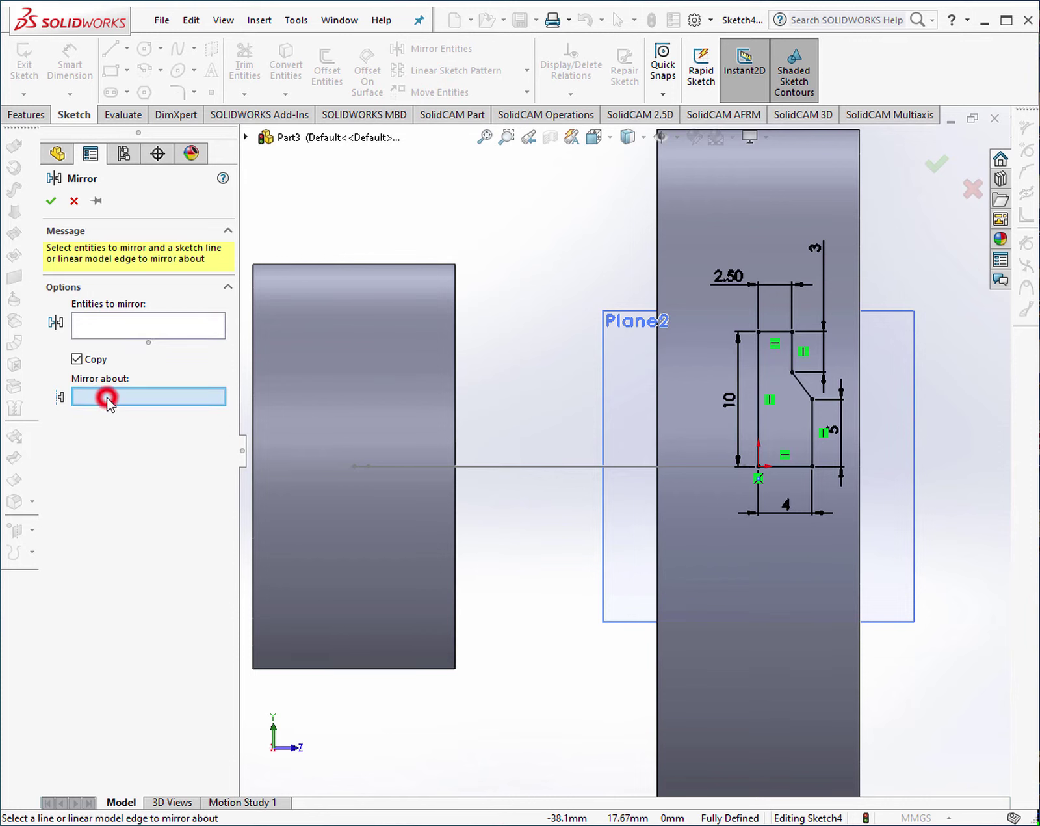
click(757, 383)
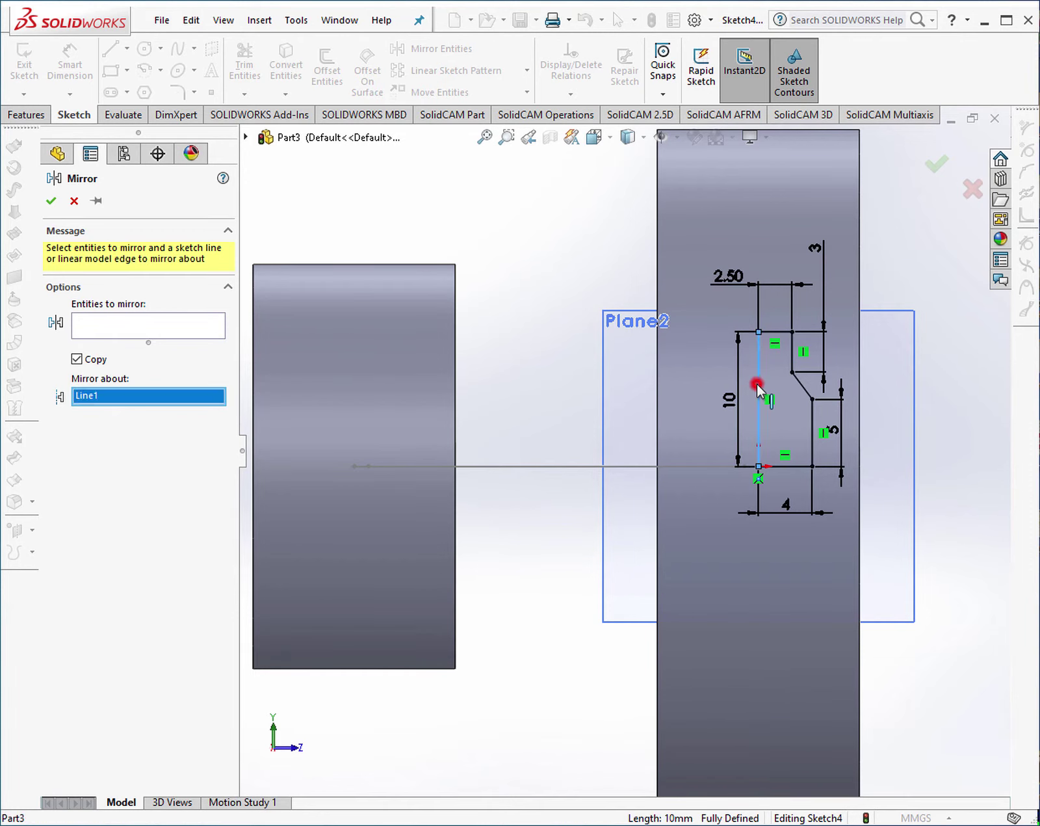
click(125, 327)
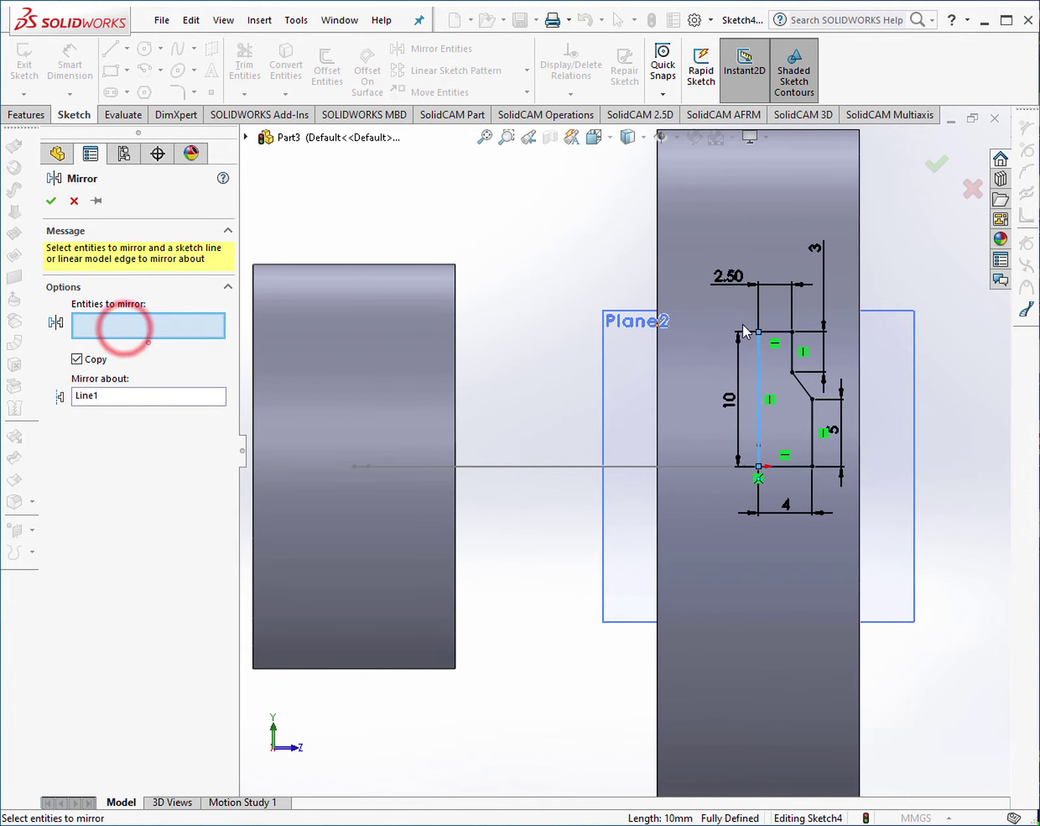
click(773, 331)
click(792, 352)
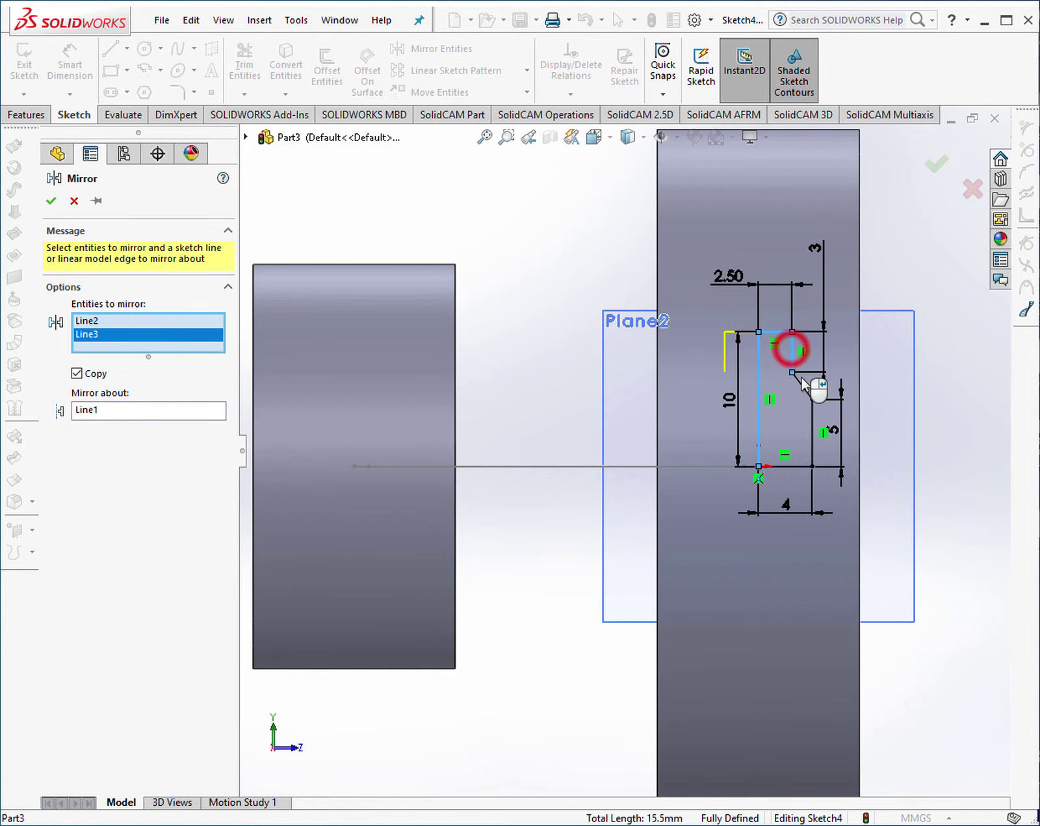
click(803, 386)
click(813, 416)
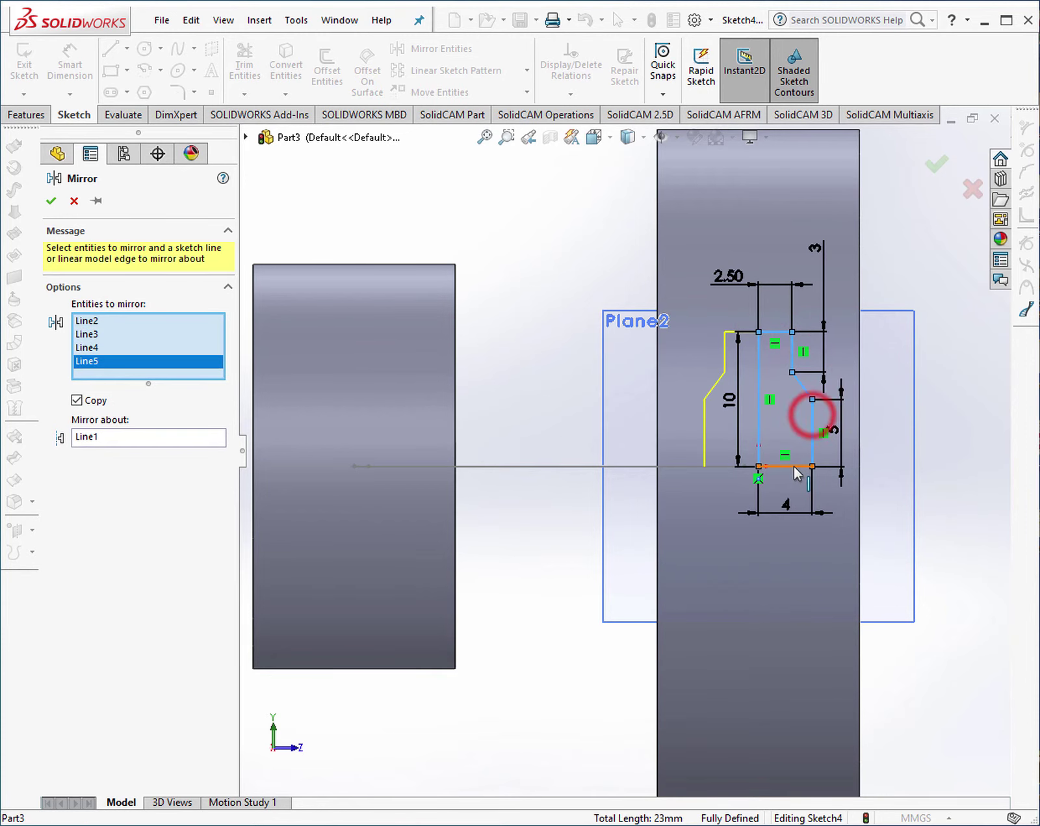
click(813, 439)
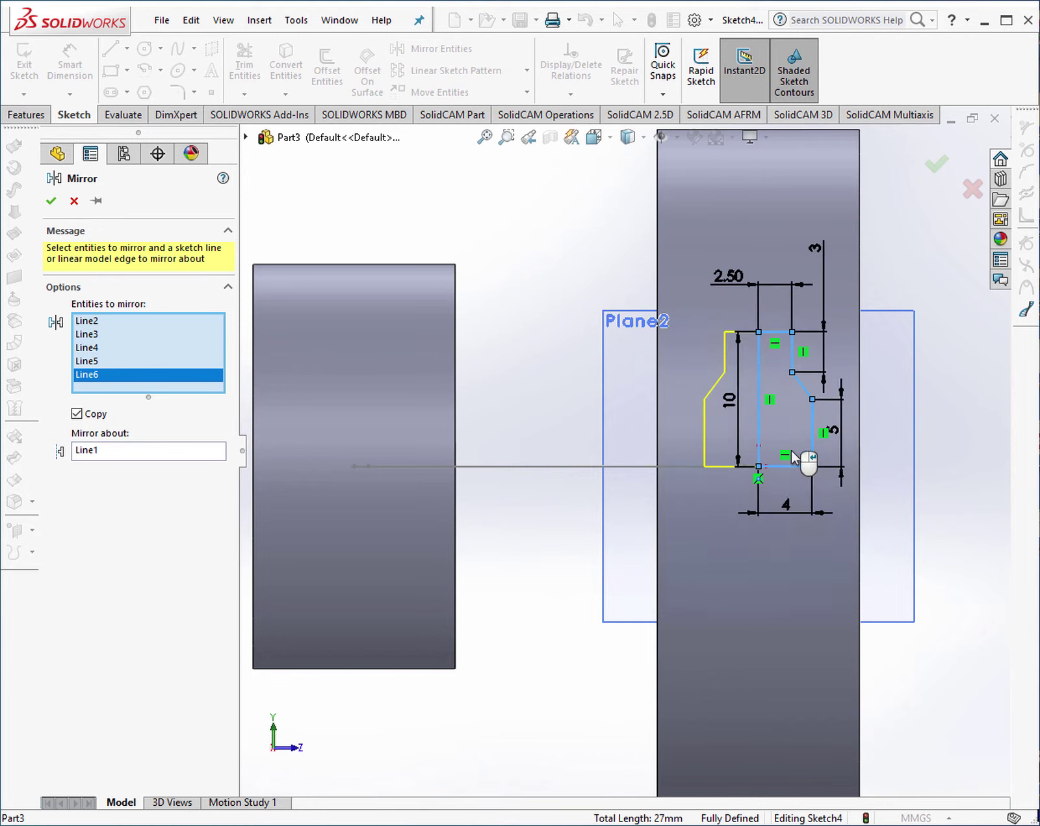
click(937, 165)
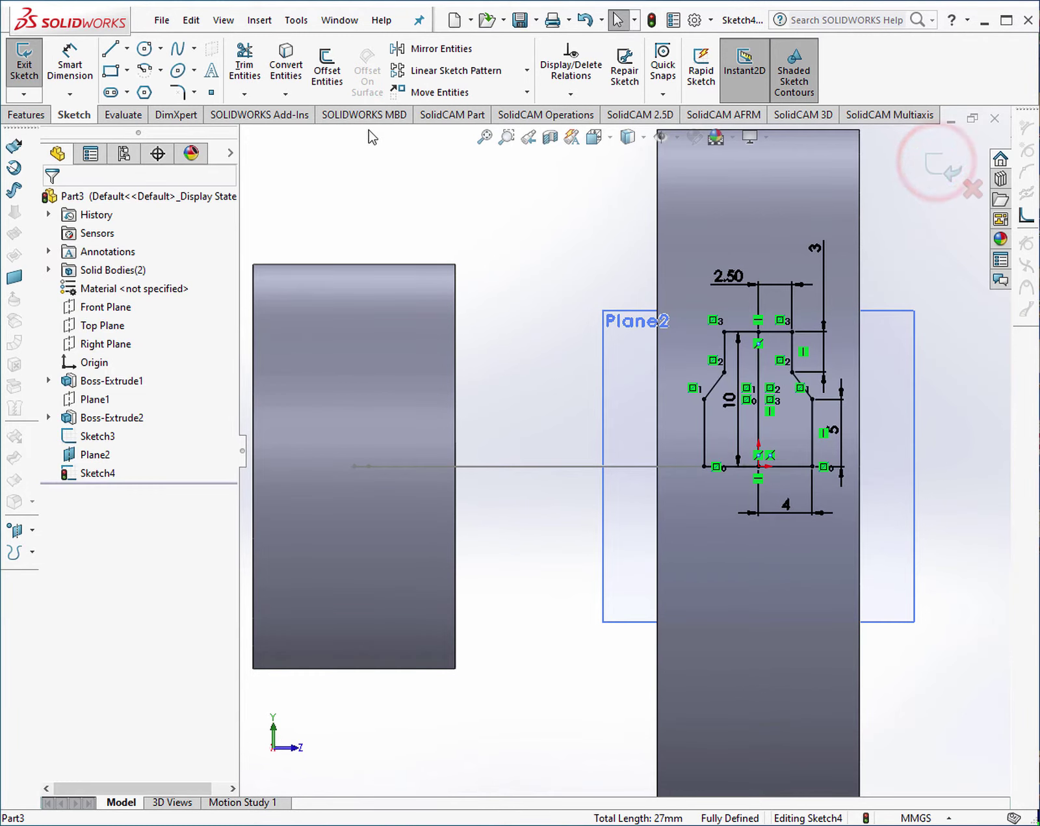
Mirror all seven outline lines about the bottom line to complete the symmetric profile.
click(239, 65)
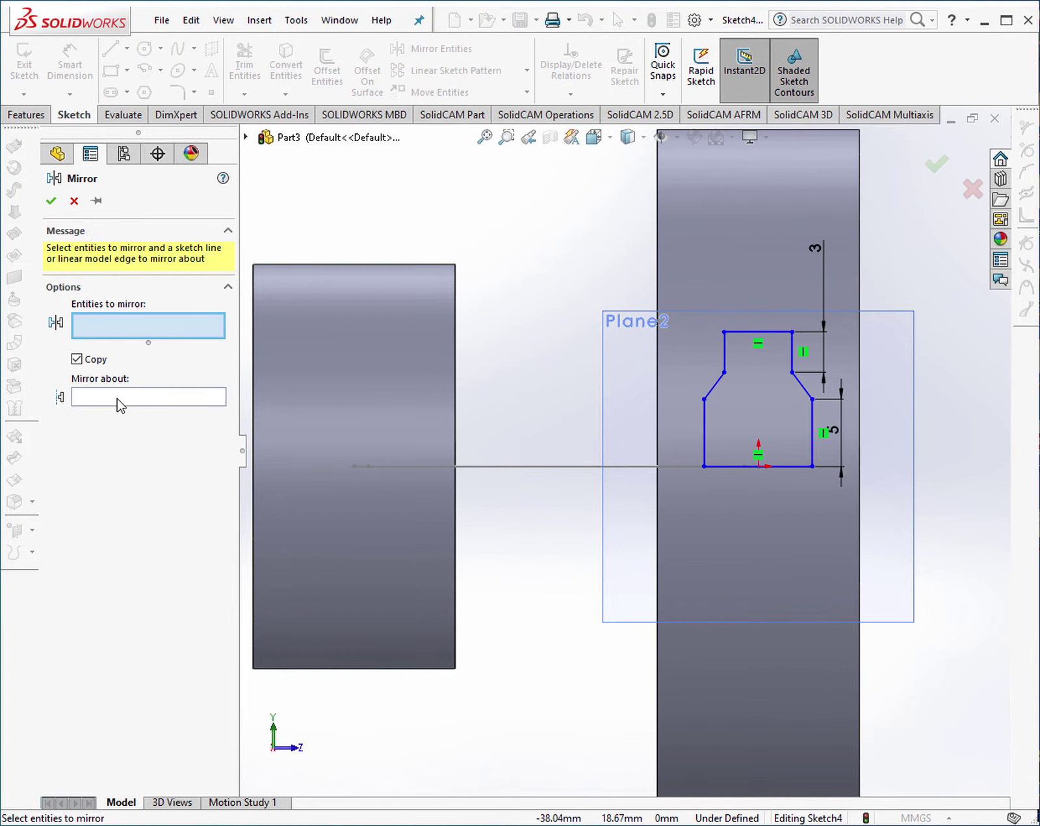
click(118, 397)
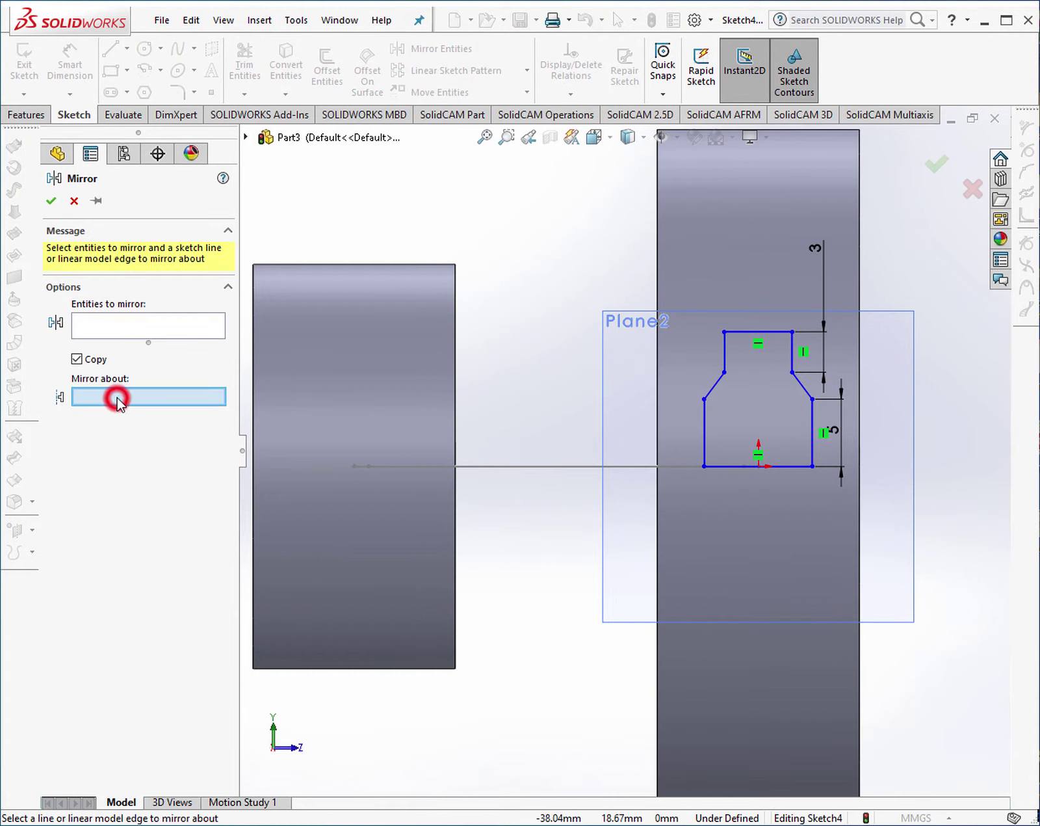
click(793, 465)
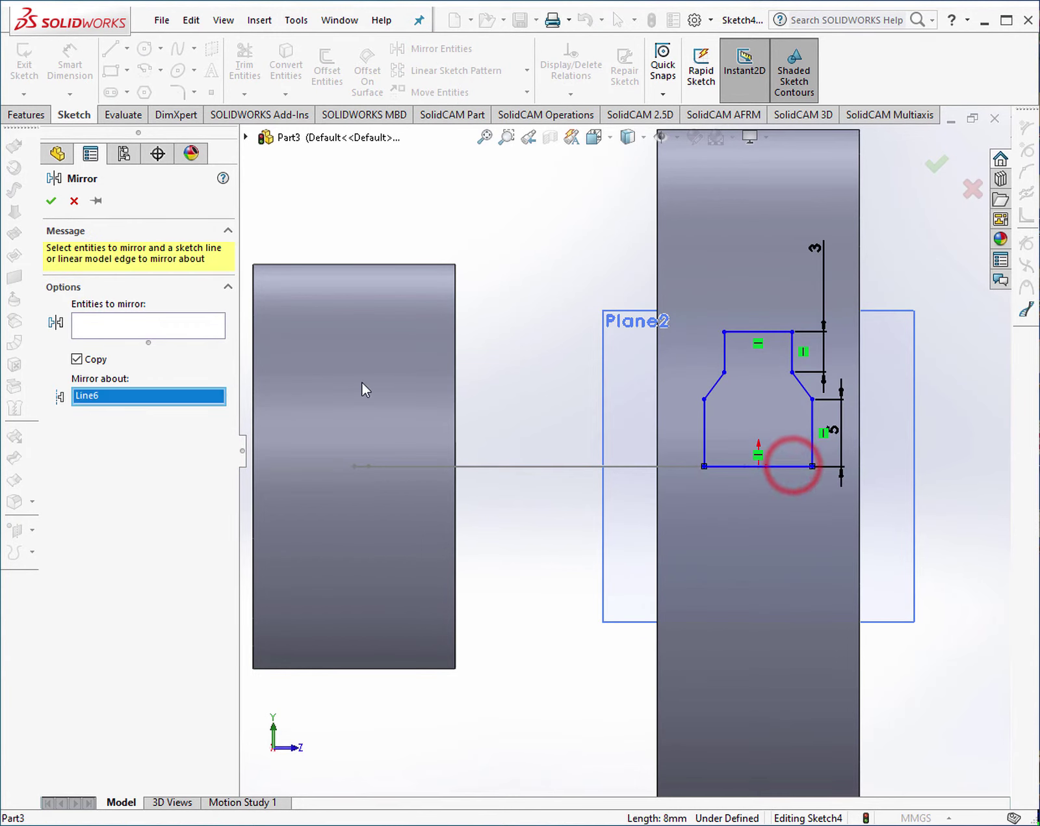
click(166, 327)
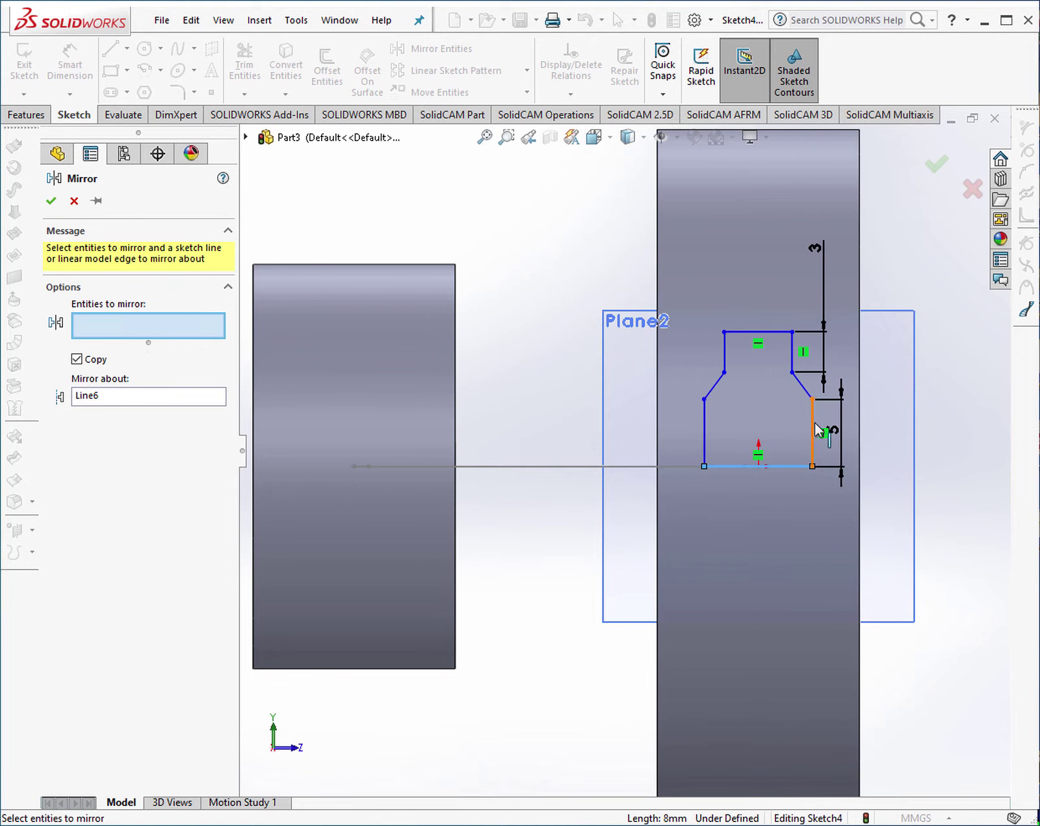
click(814, 422)
click(801, 382)
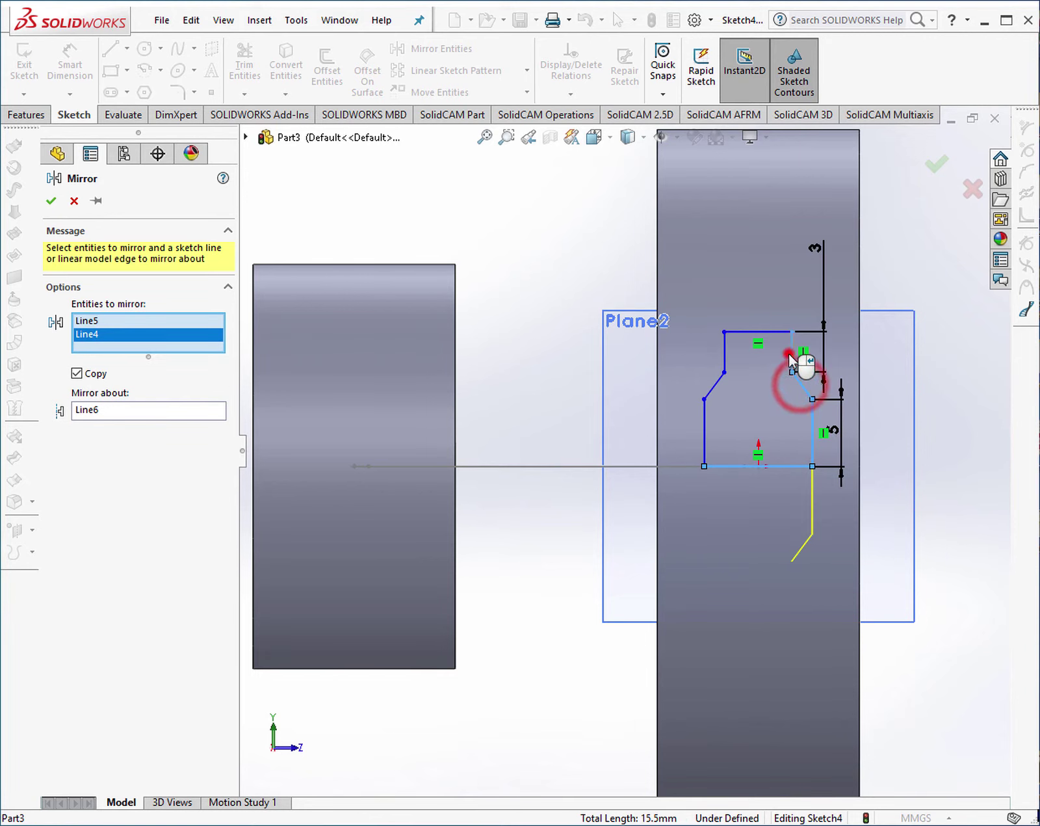
click(791, 352)
click(757, 331)
click(724, 351)
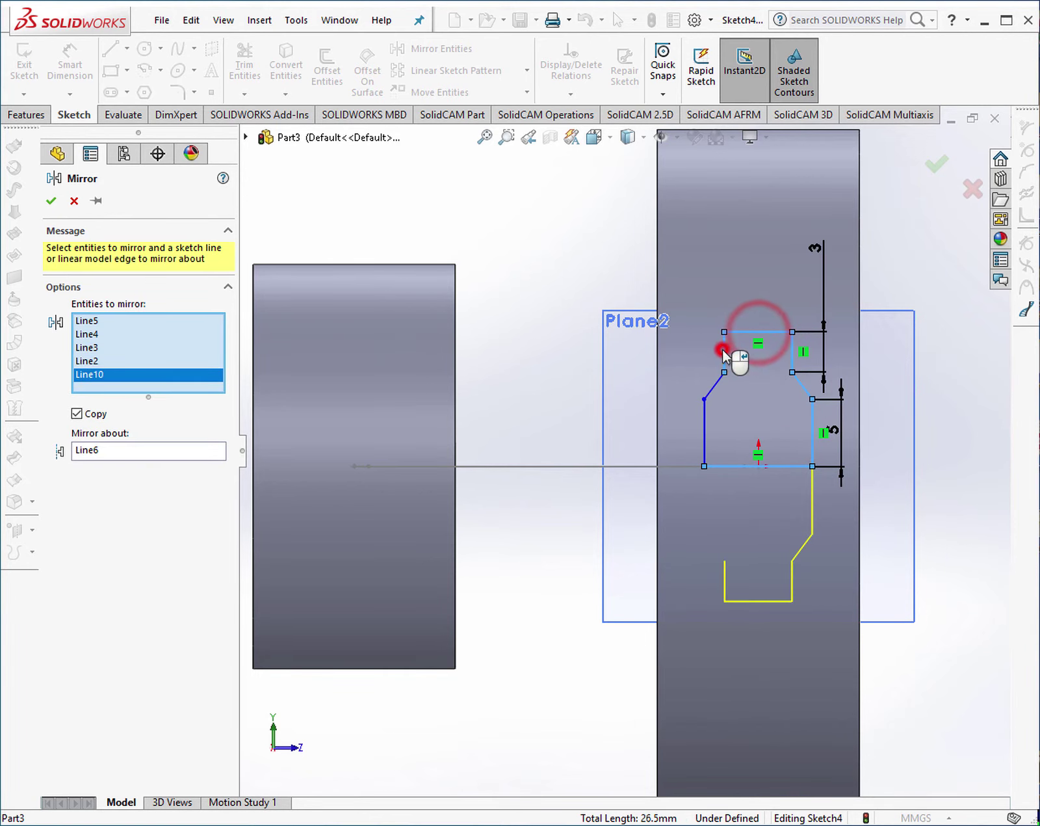
click(715, 385)
click(705, 416)
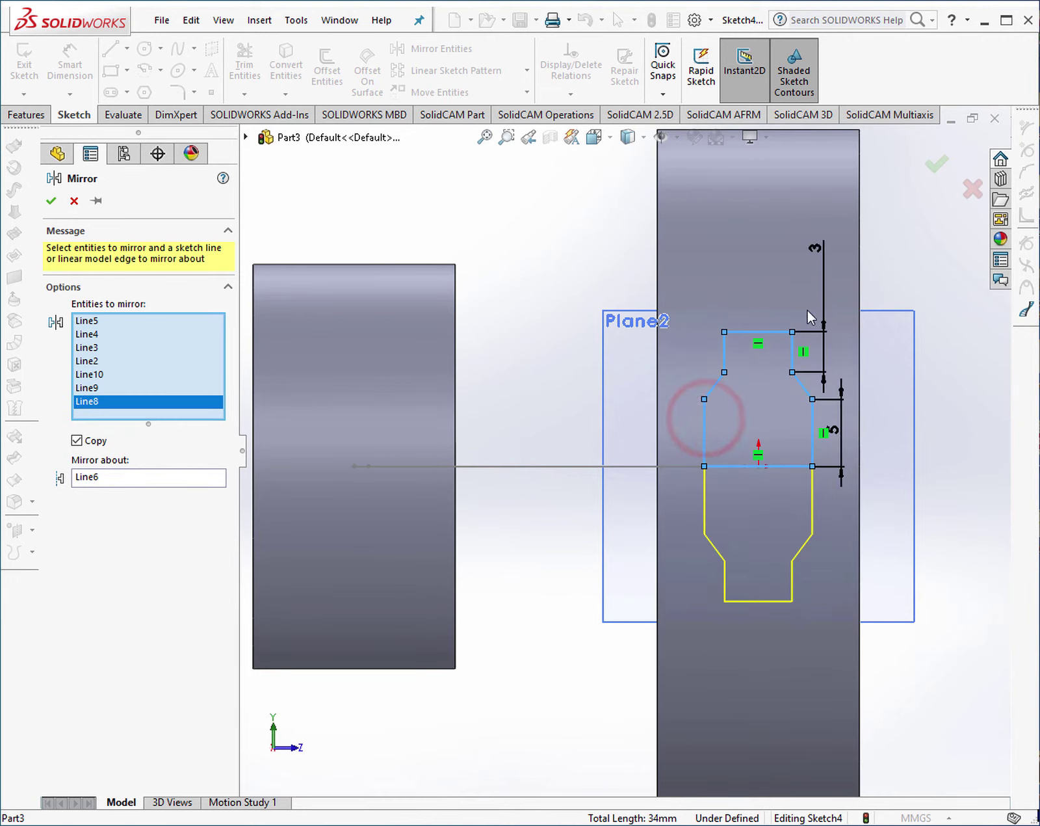
click(934, 164)
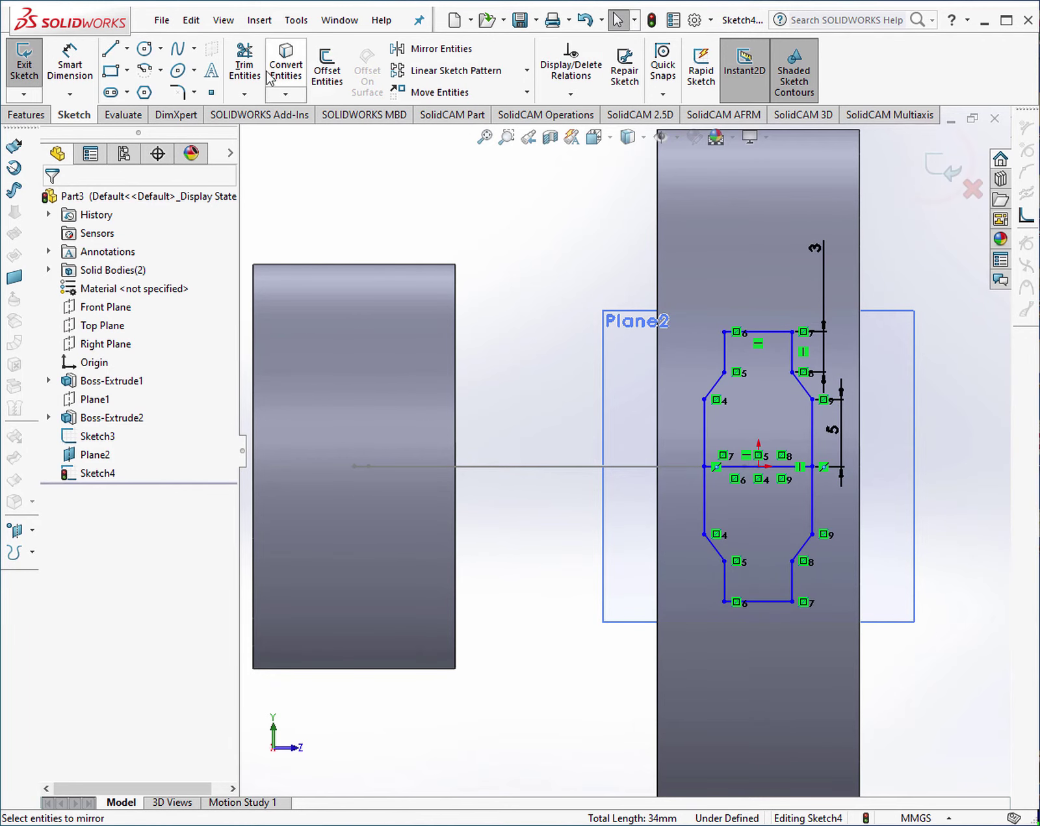
Power-trim the horizontal centre line out of the outline and exit Sketch4.
click(244, 61)
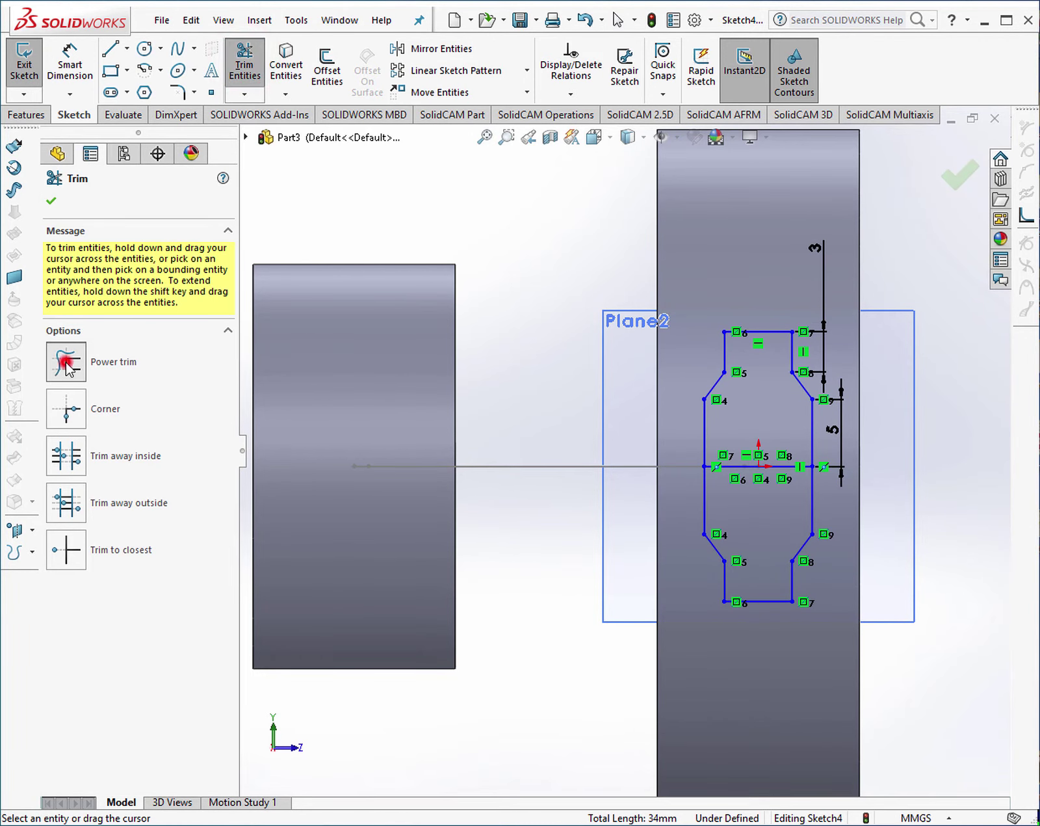
drag(739, 425, 736, 487)
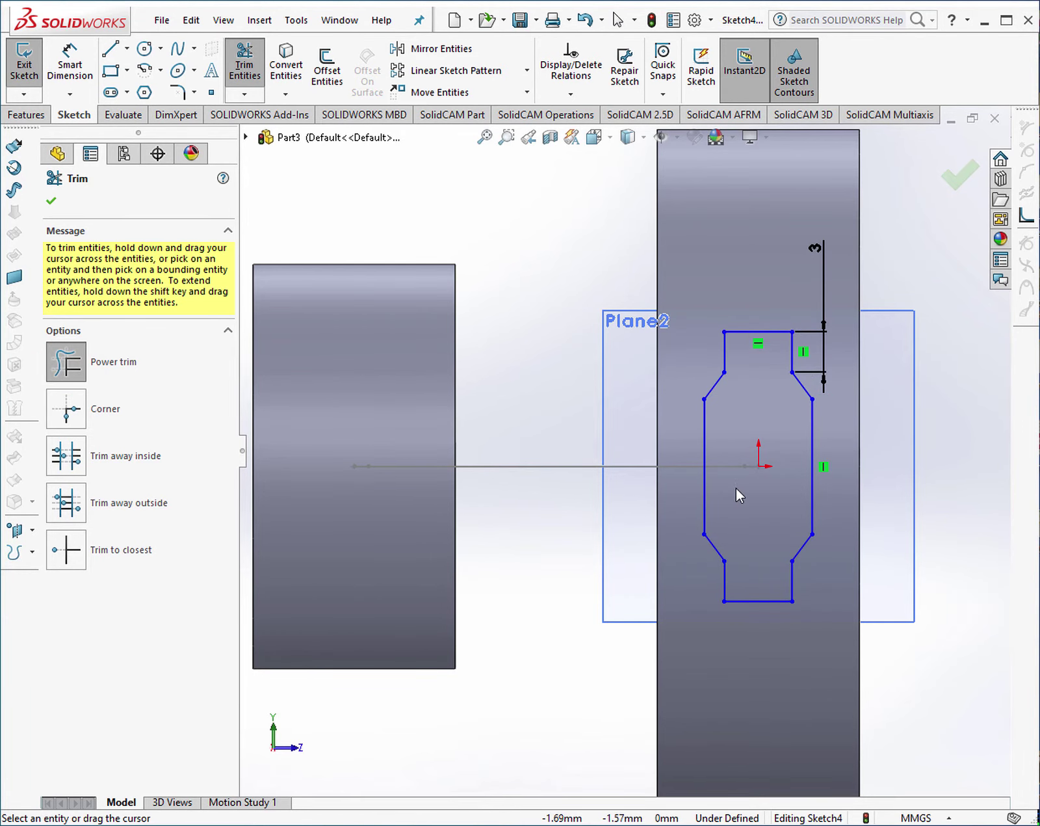
scroll(735, 483, up, 5)
mouse_move(719, 462)
middle_down()
mouse_move(505, 556)
mouse_move(532, 638)
mouse_move(476, 643)
mouse_move(541, 552)
middle_up()
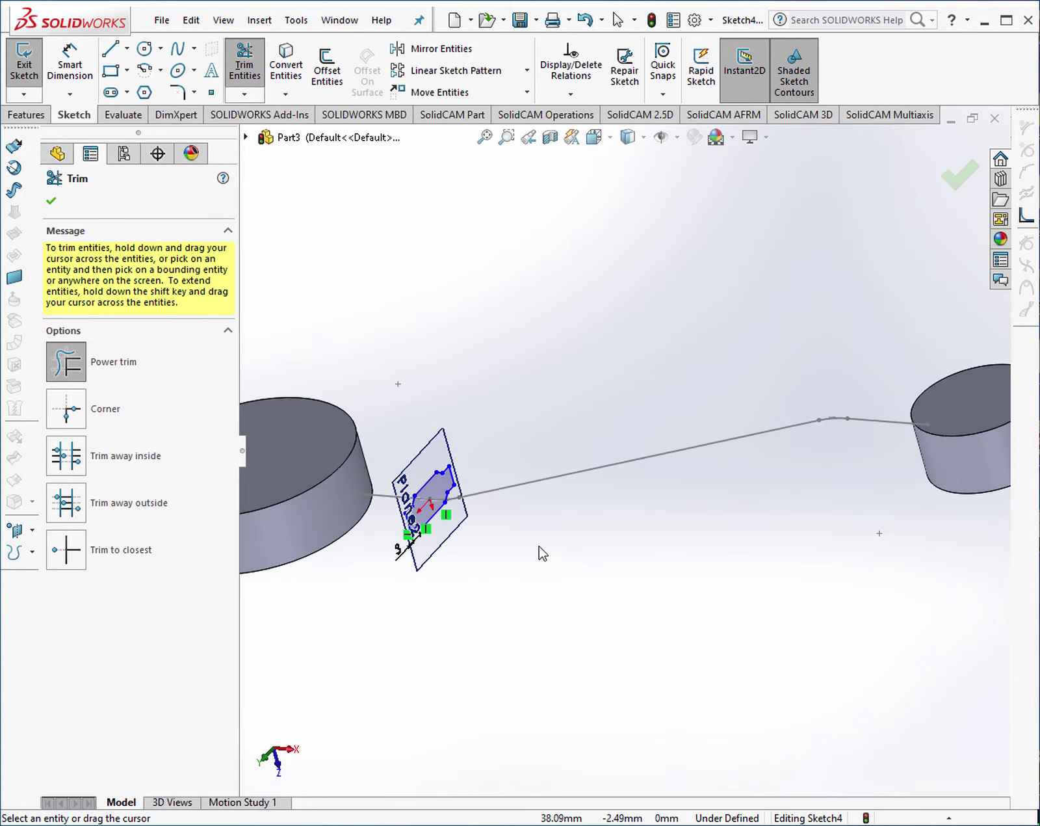
key(f)
click(954, 166)
click(940, 164)
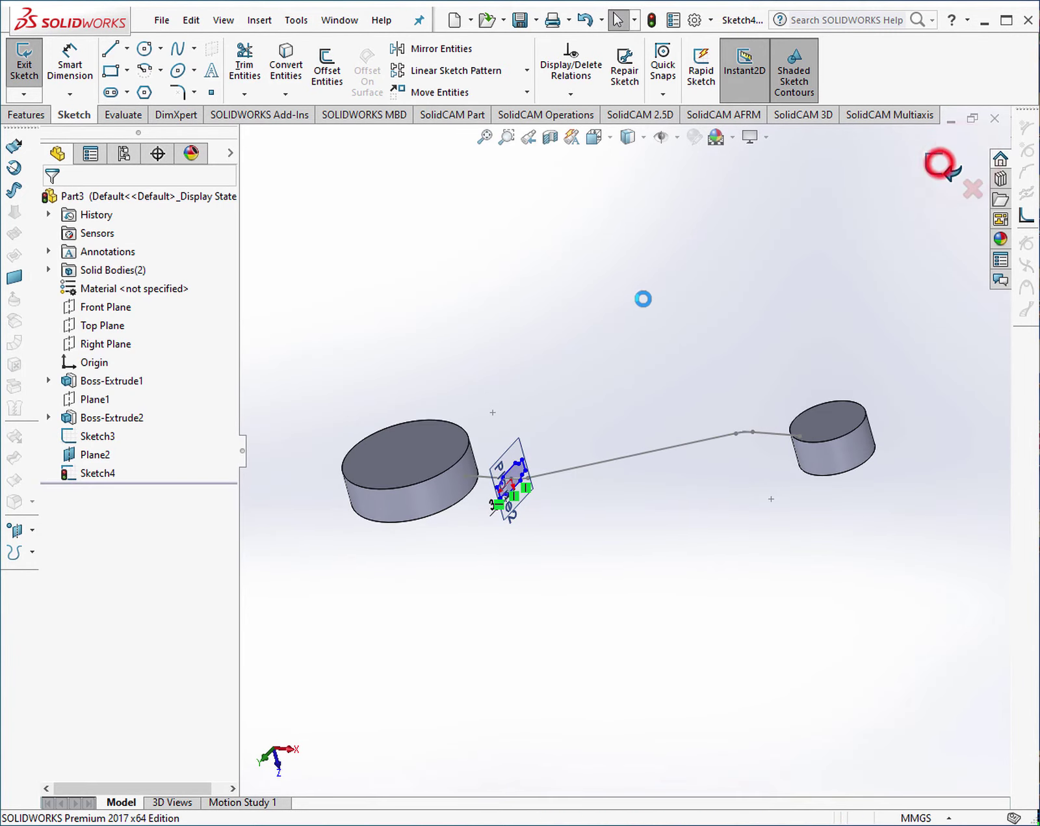
Hide Plane2 in the model.
click(542, 363)
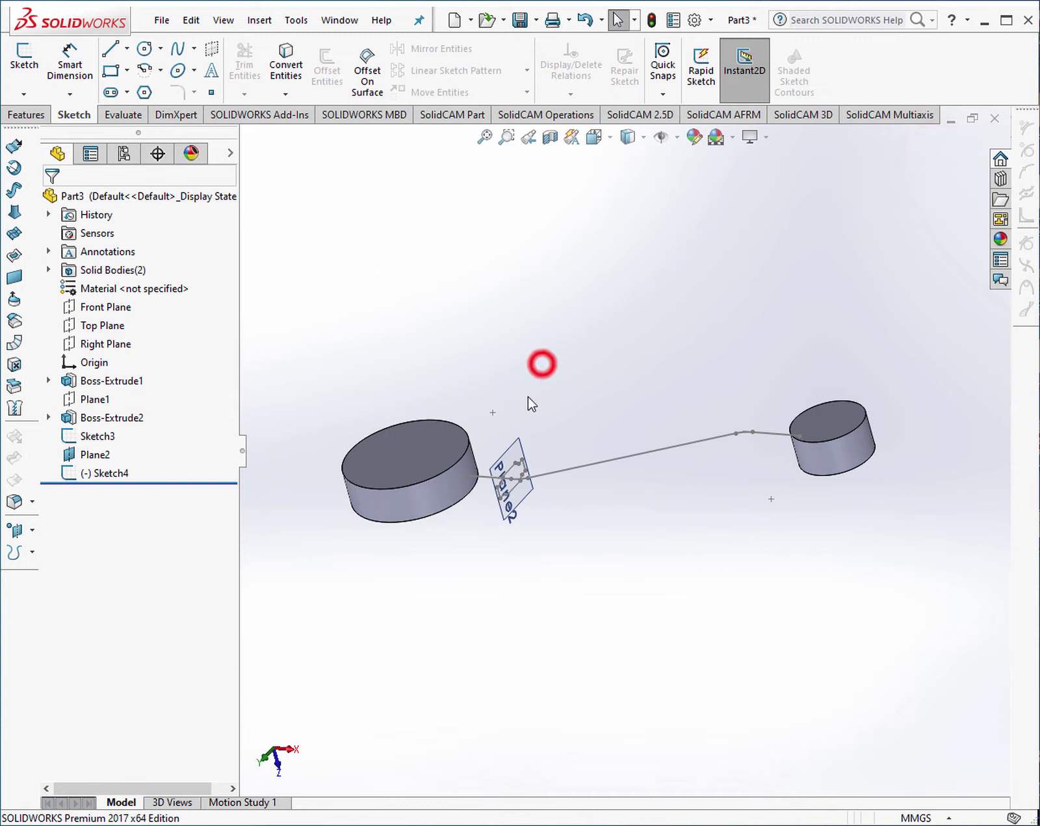
right_click(518, 443)
click(583, 418)
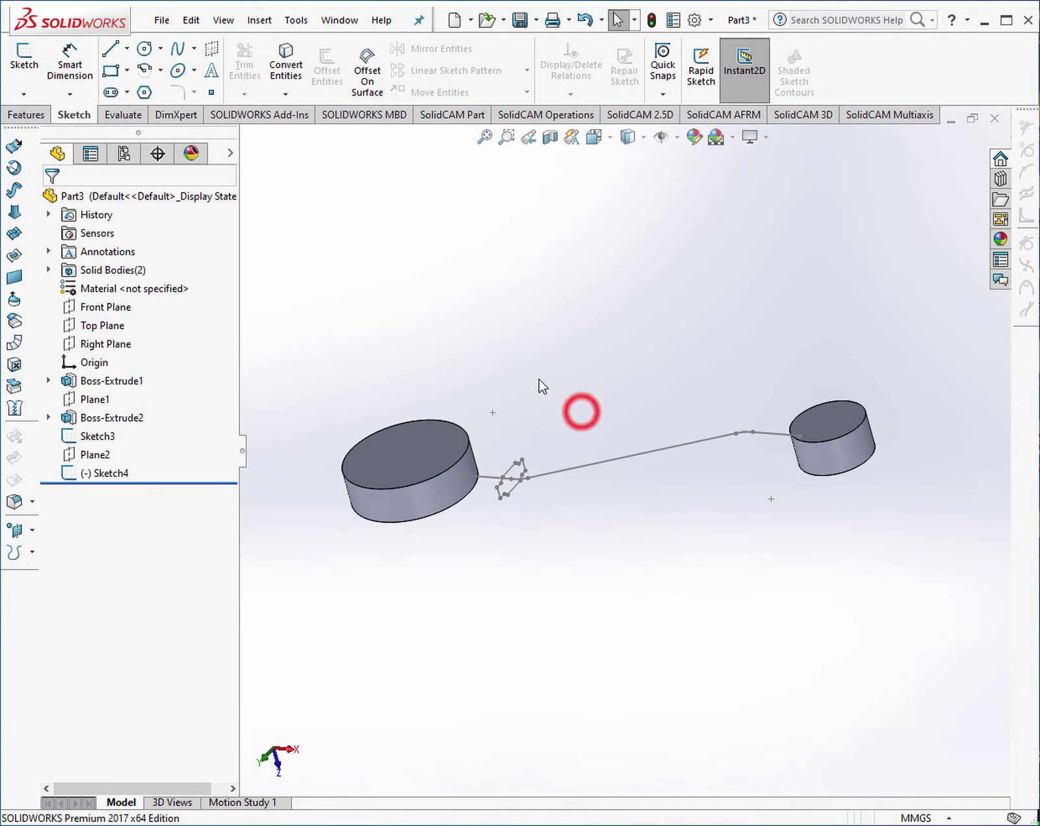
mouse_move(536, 376)
middle_down()
mouse_move(574, 457)
mouse_move(565, 457)
middle_up()
click(26, 115)
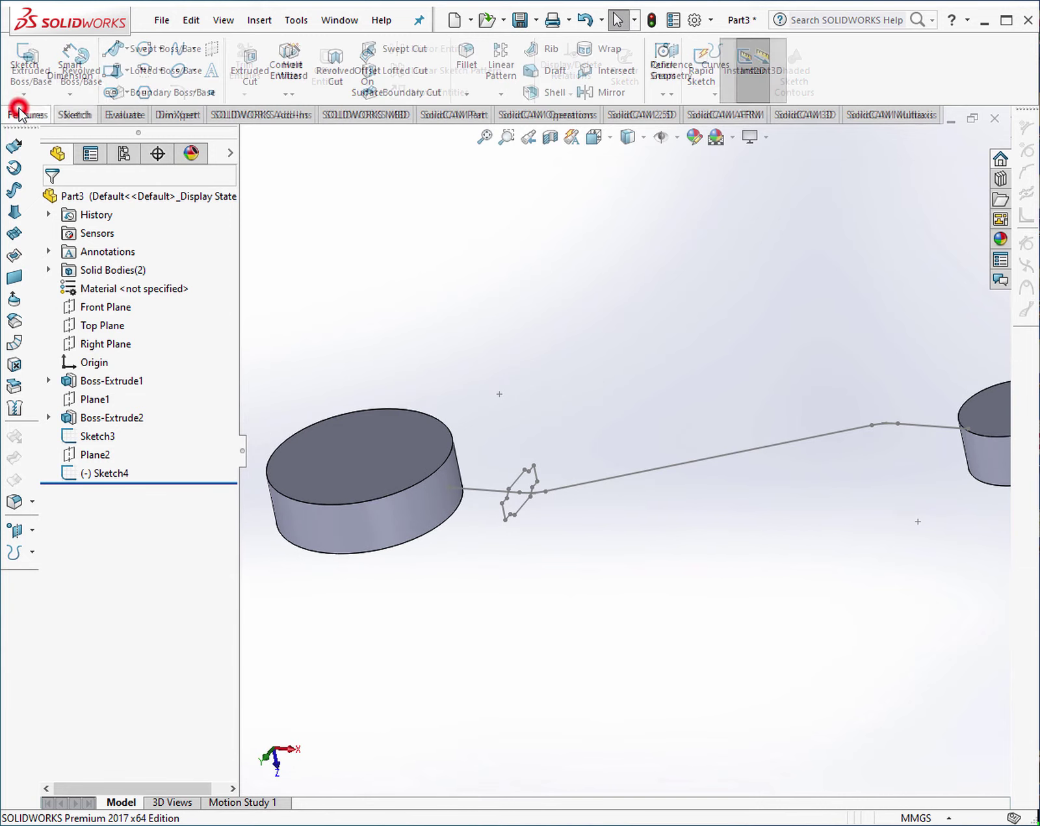
Start a Swept Boss/Base with Sketch4 as profile and Sketch3 as path.
click(168, 58)
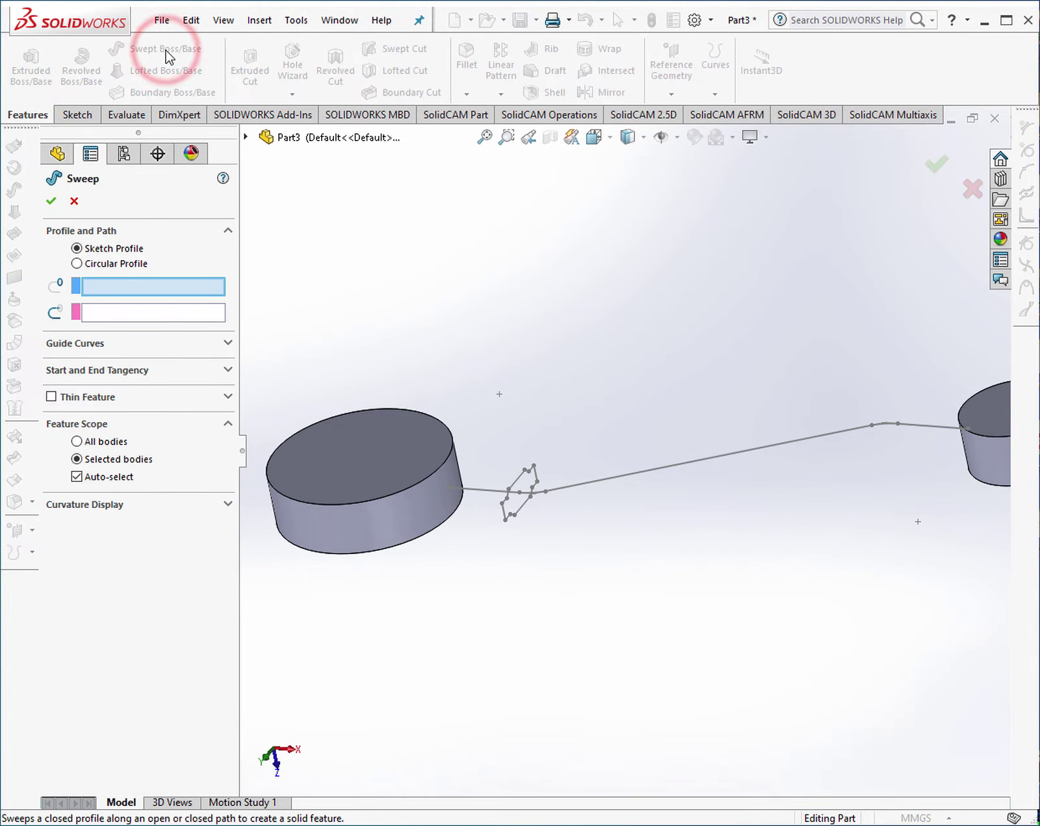
click(520, 484)
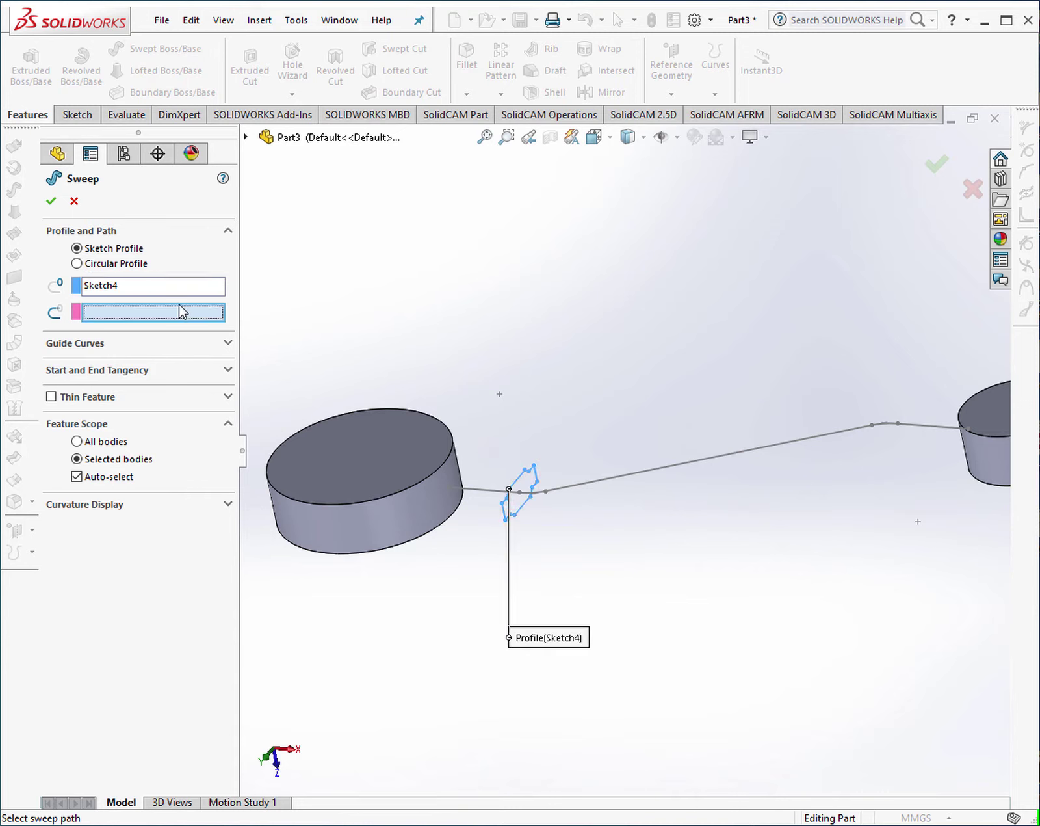
click(489, 498)
mouse_move(487, 506)
middle_down()
mouse_move(448, 566)
mouse_move(553, 566)
mouse_move(495, 557)
mouse_move(495, 571)
mouse_move(529, 588)
mouse_move(648, 518)
middle_up()
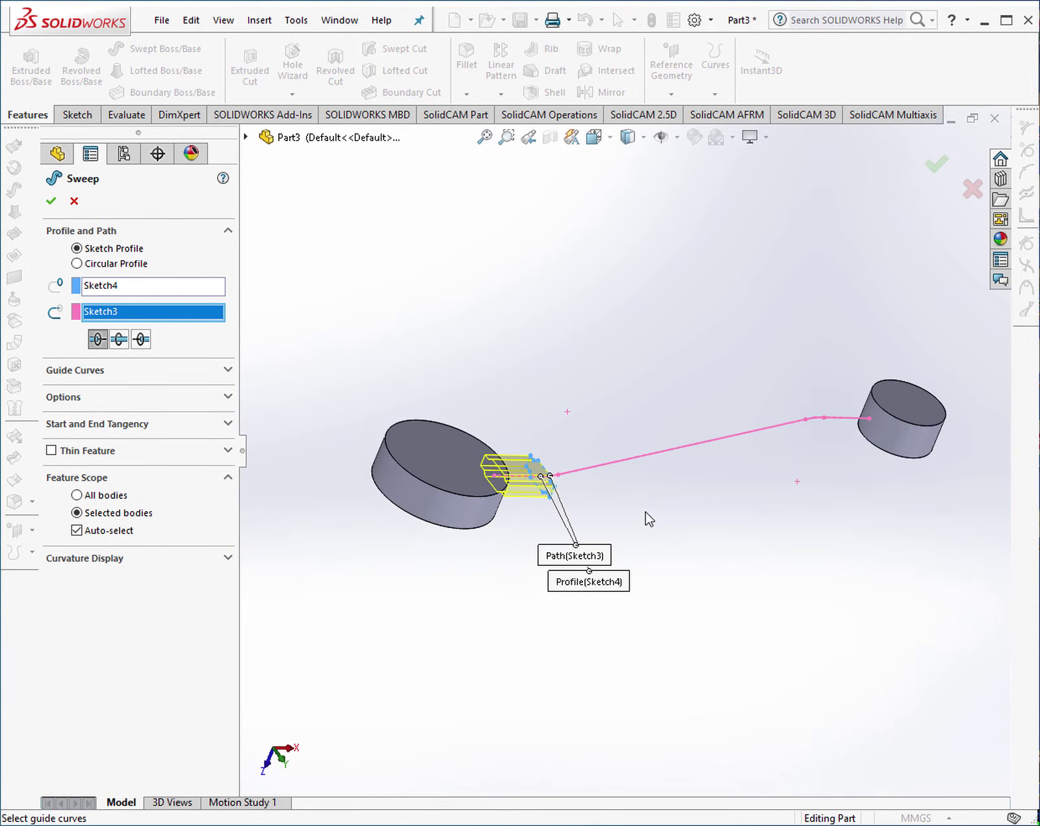
scroll(581, 495, down, 3)
mouse_move(581, 495)
middle_down()
mouse_move(575, 578)
mouse_move(573, 494)
middle_up()
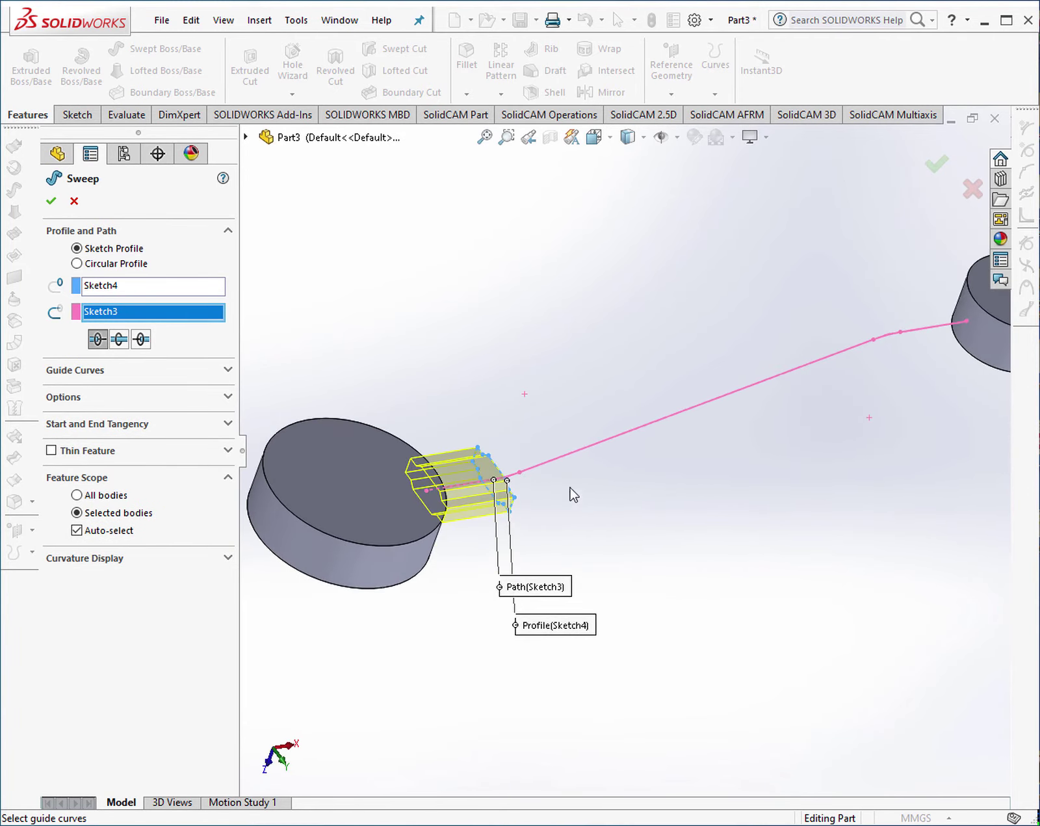
Make the sweep bidirectional and confirm it as Sweep1.
click(119, 339)
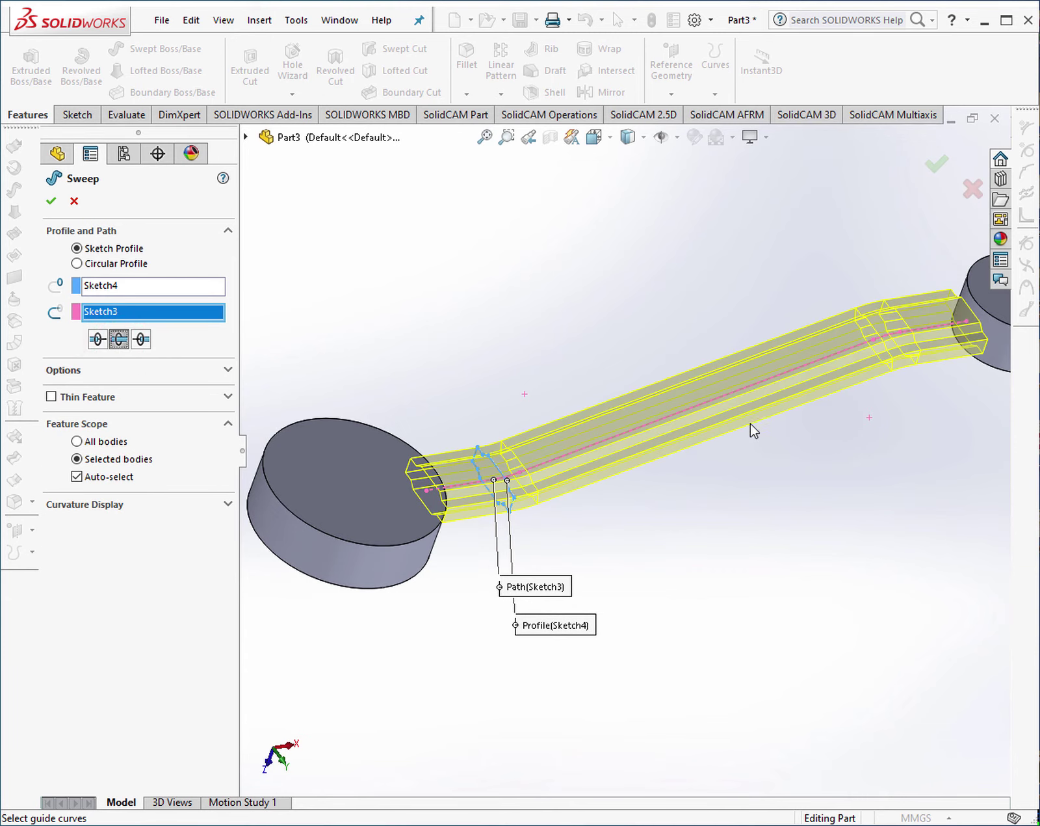
mouse_move(750, 423)
middle_down()
mouse_move(457, 399)
mouse_move(480, 551)
middle_up()
scroll(457, 399, down, 3)
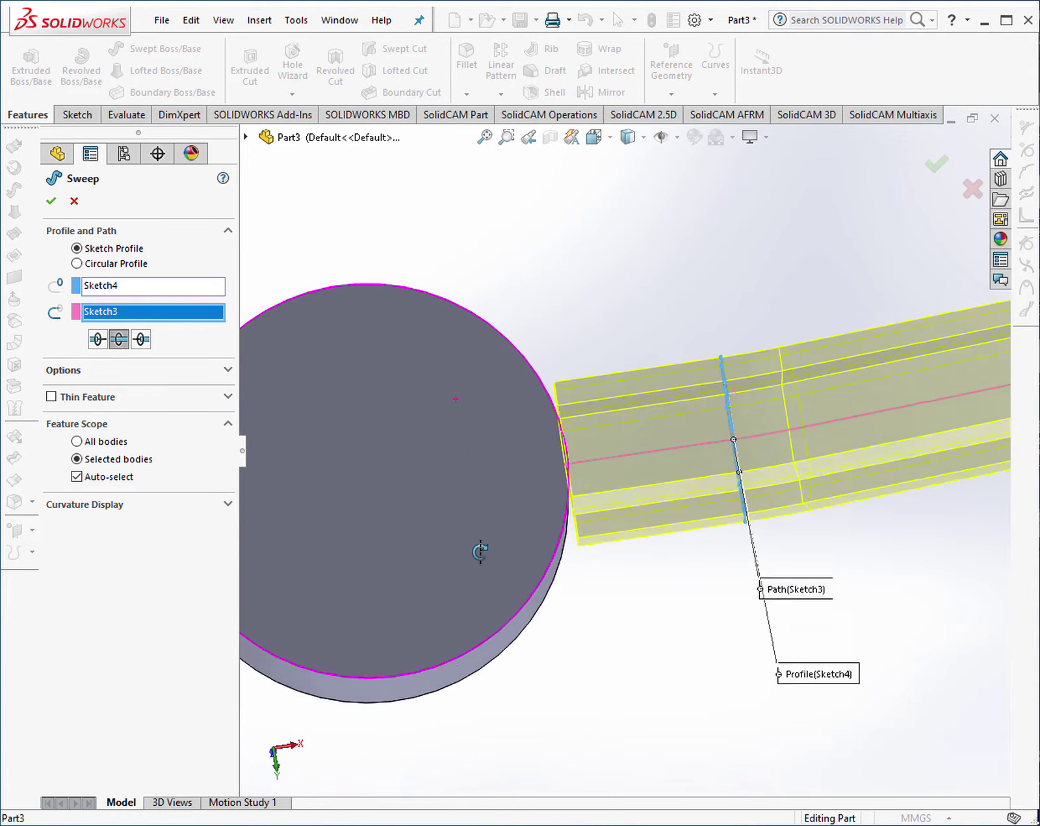
scroll(777, 471, up, 3)
scroll(874, 430, up, 2)
scroll(852, 400, down, 4)
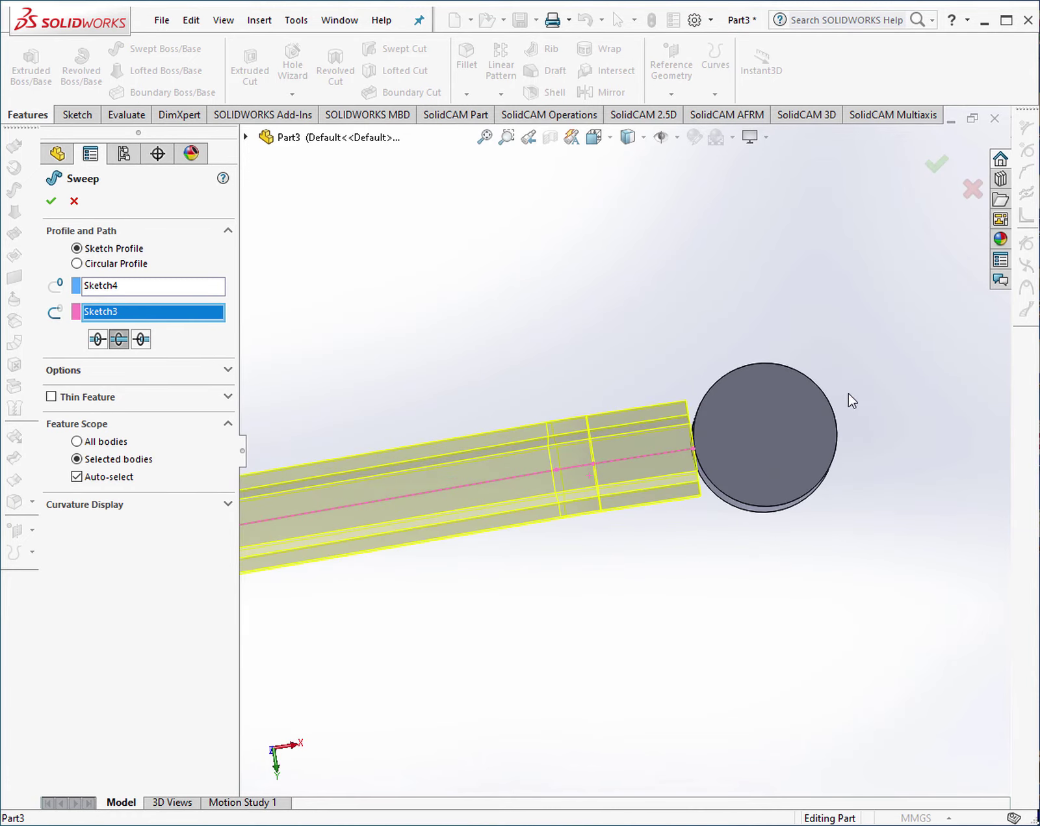
scroll(674, 439, down, 3)
scroll(471, 463, up, 4)
scroll(372, 481, up, 2)
scroll(395, 488, down, 4)
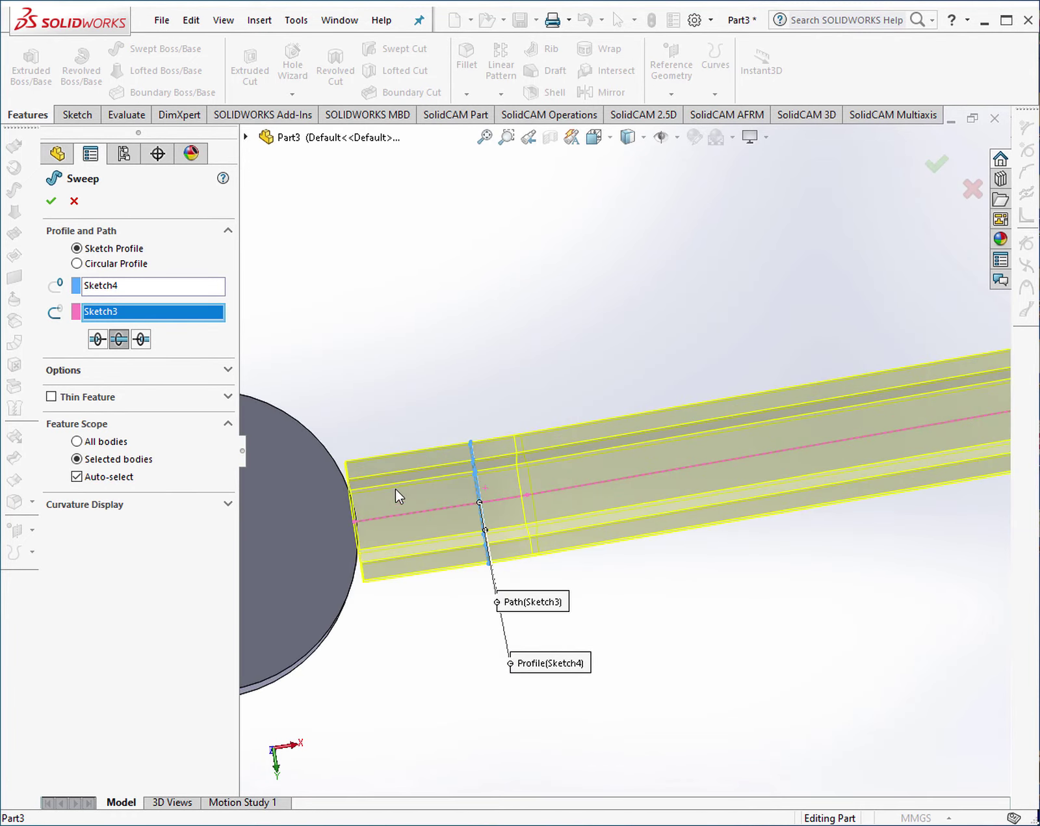
click(73, 374)
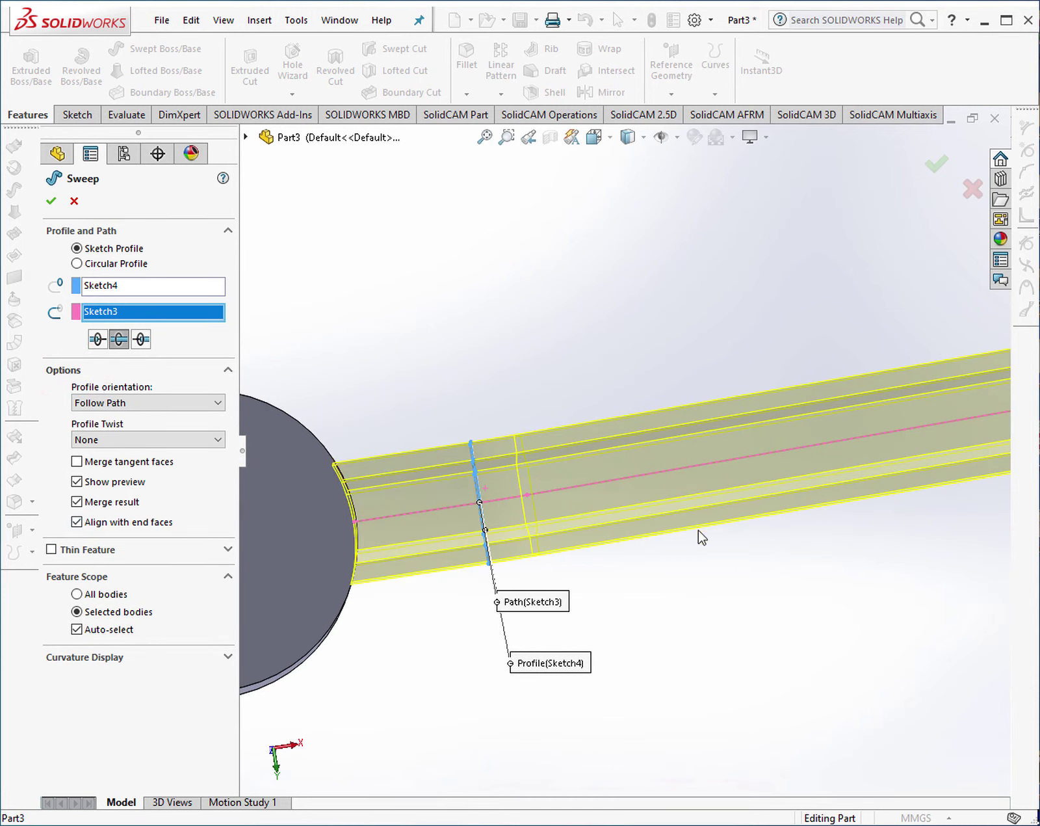
scroll(698, 530, up, 3)
scroll(830, 428, down, 5)
scroll(697, 365, up, 4)
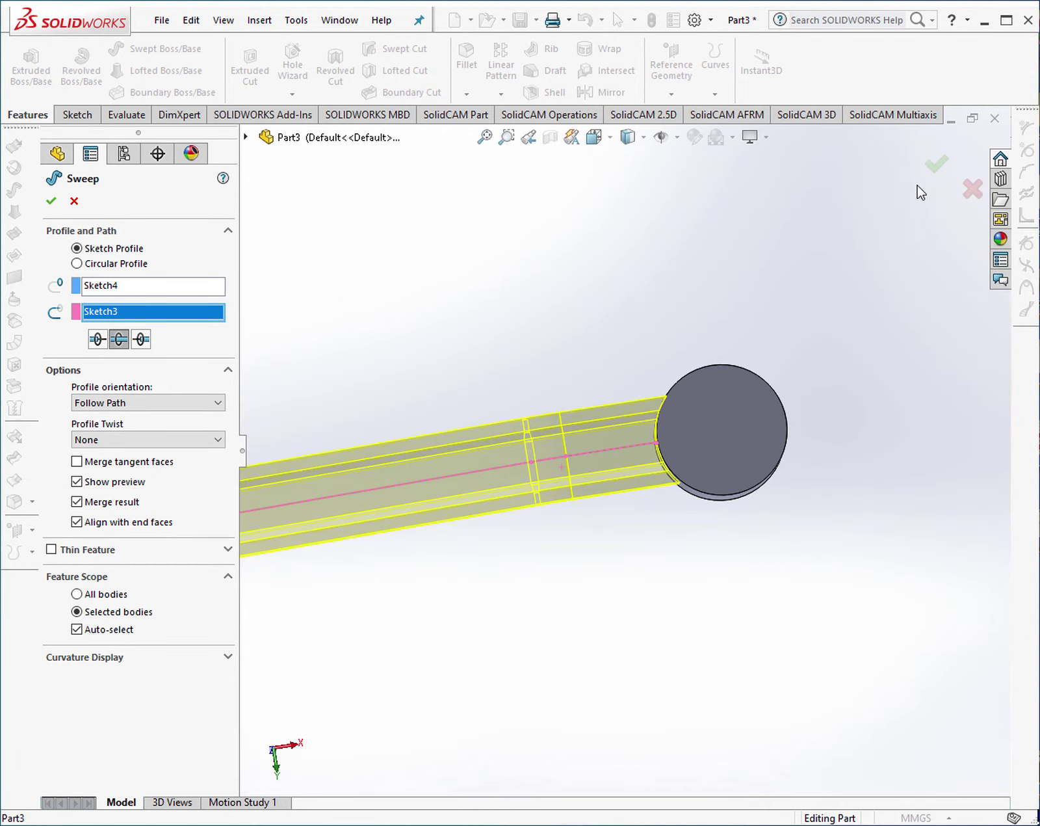
click(937, 163)
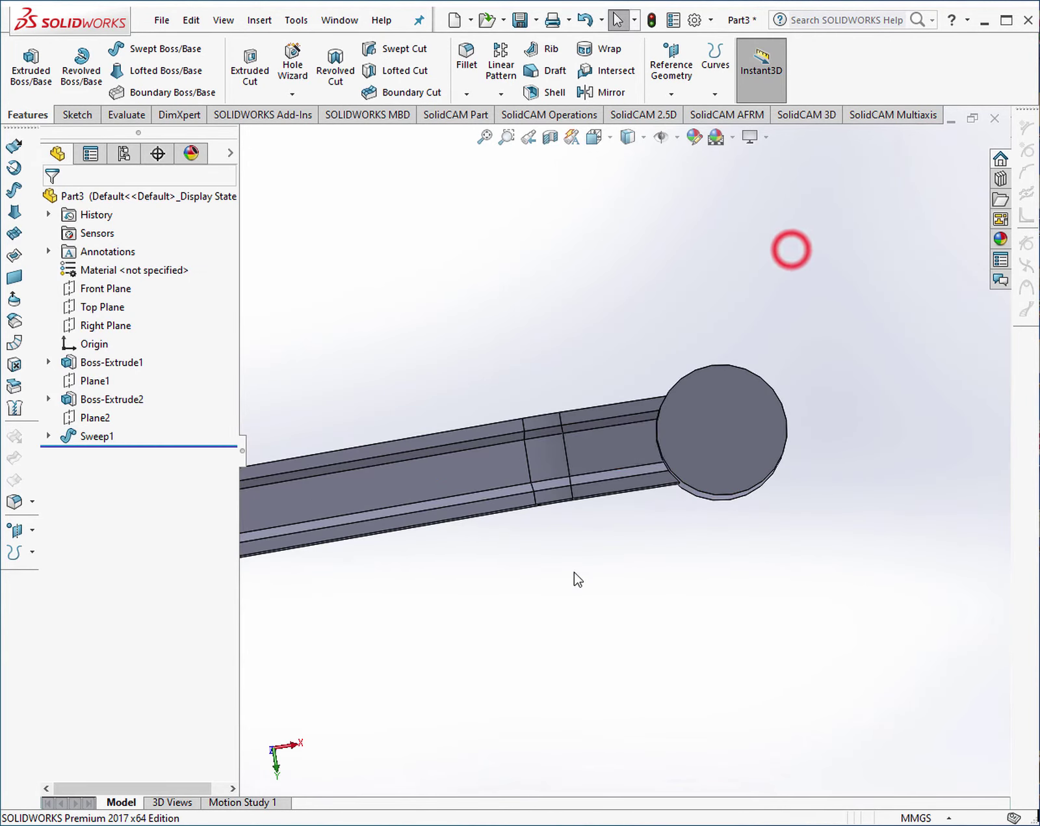
Orbit to view the full swept arm and enter a fillet radius value.
mouse_move(577, 578)
middle_down()
mouse_move(569, 399)
mouse_move(513, 397)
middle_up()
scroll(406, 548, up, 3)
scroll(338, 514, down, 4)
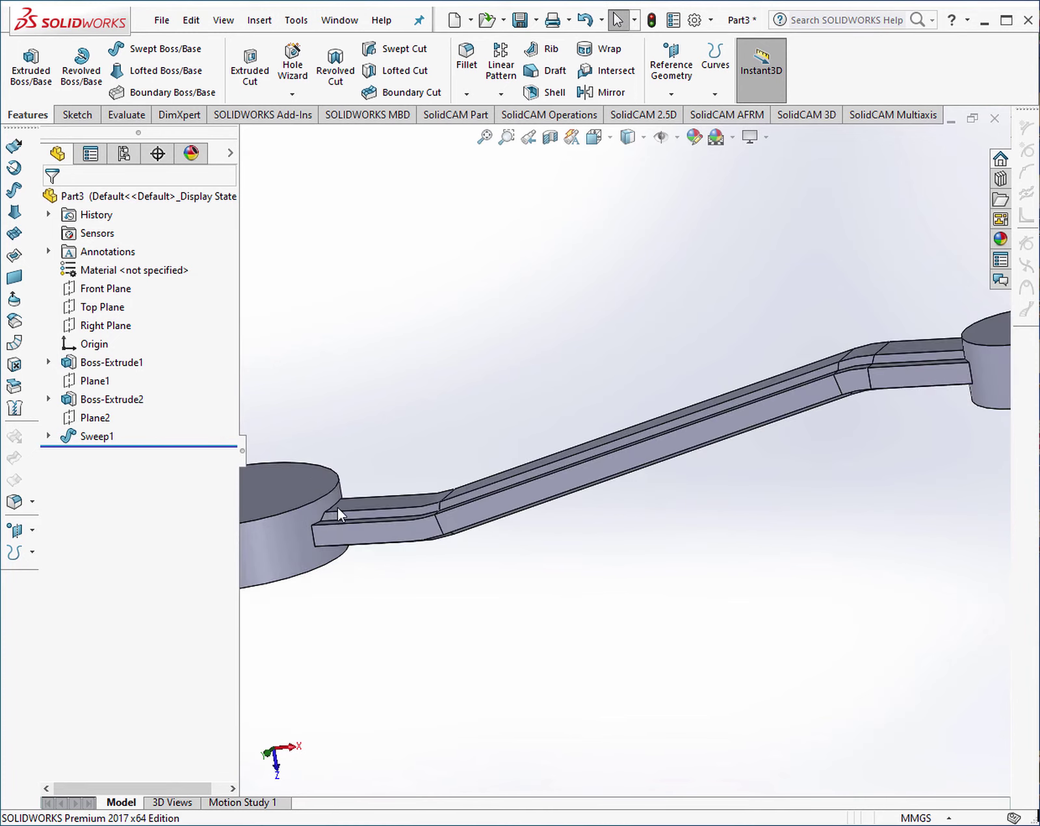
scroll(337, 514, down, 2)
scroll(590, 459, down, 2)
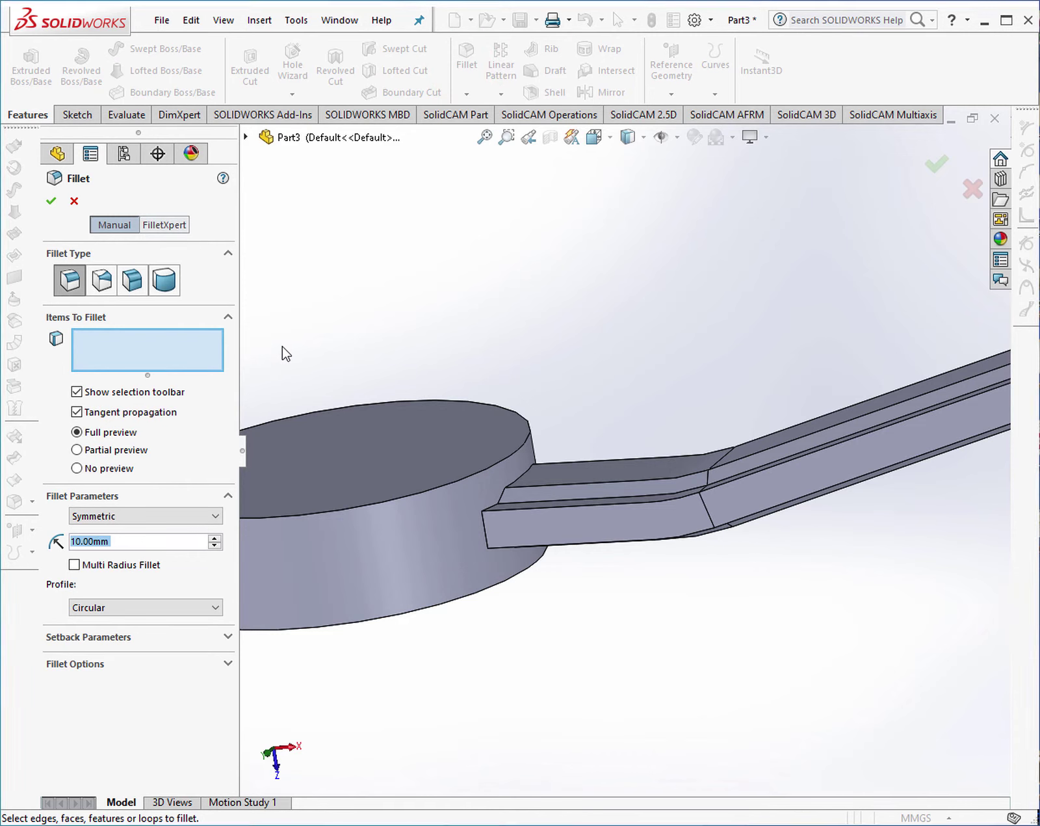
text(2)
key(BackSpace)
text(2)
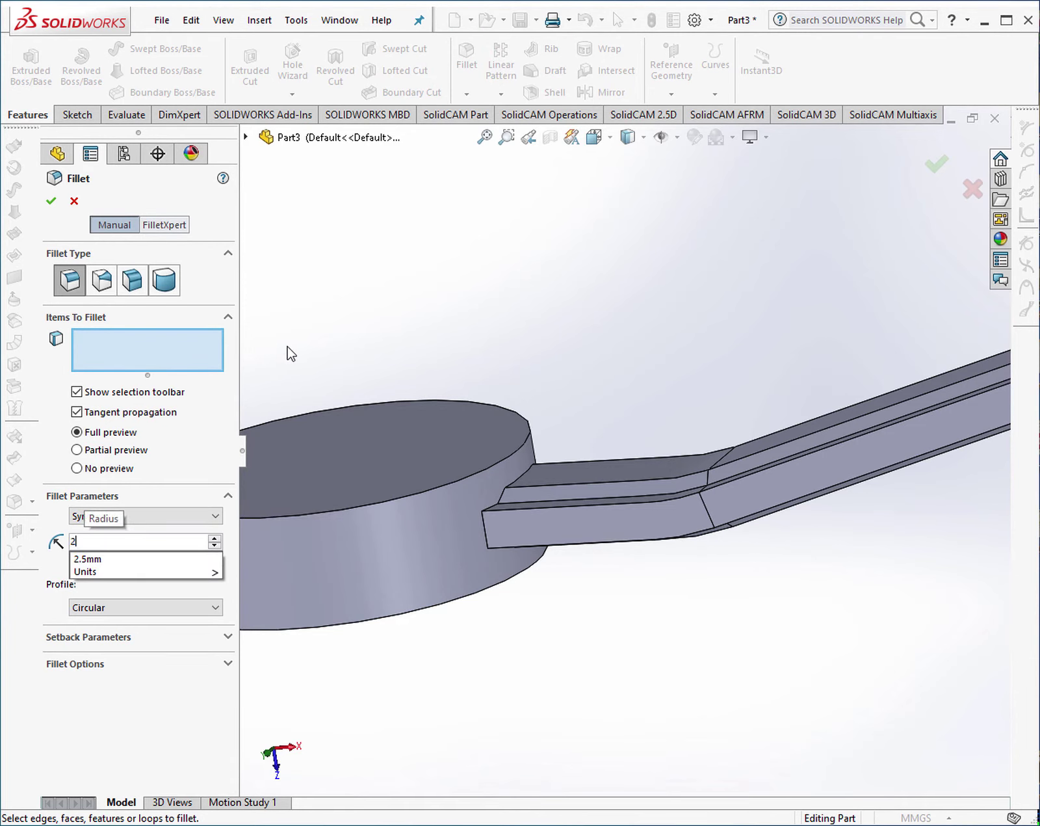
scroll(578, 615, down, 1)
scroll(579, 611, down, 1)
scroll(581, 585, down, 1)
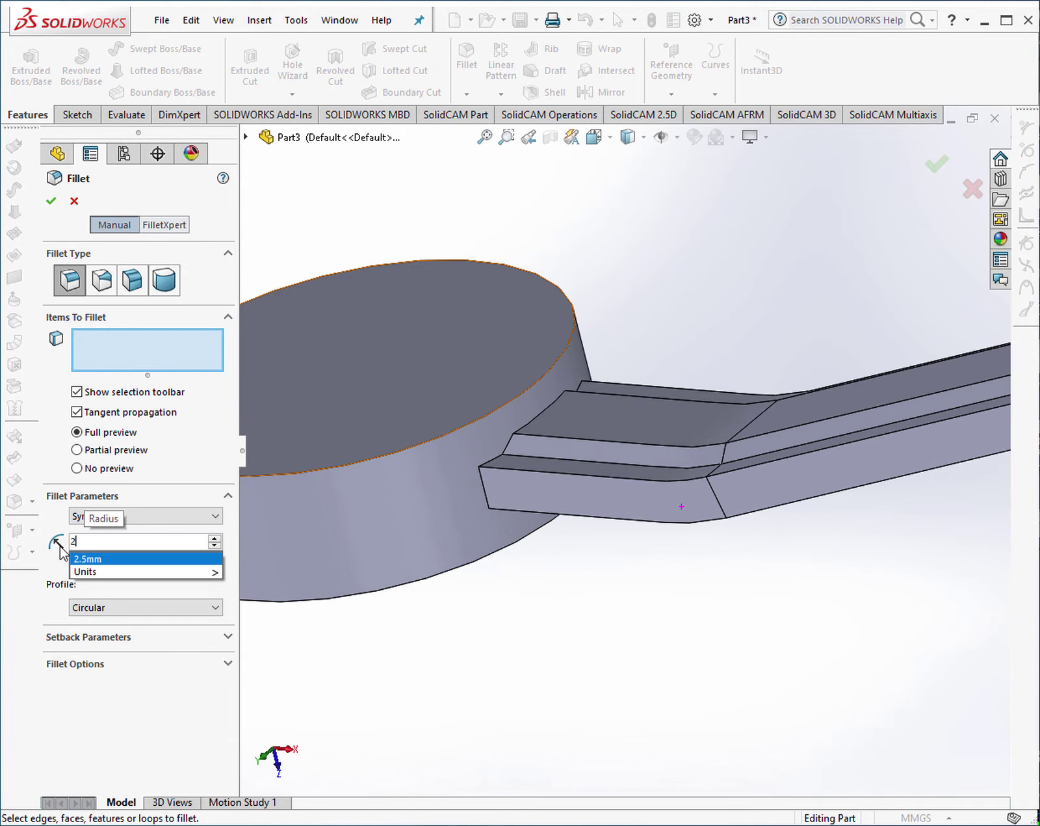
text(3)
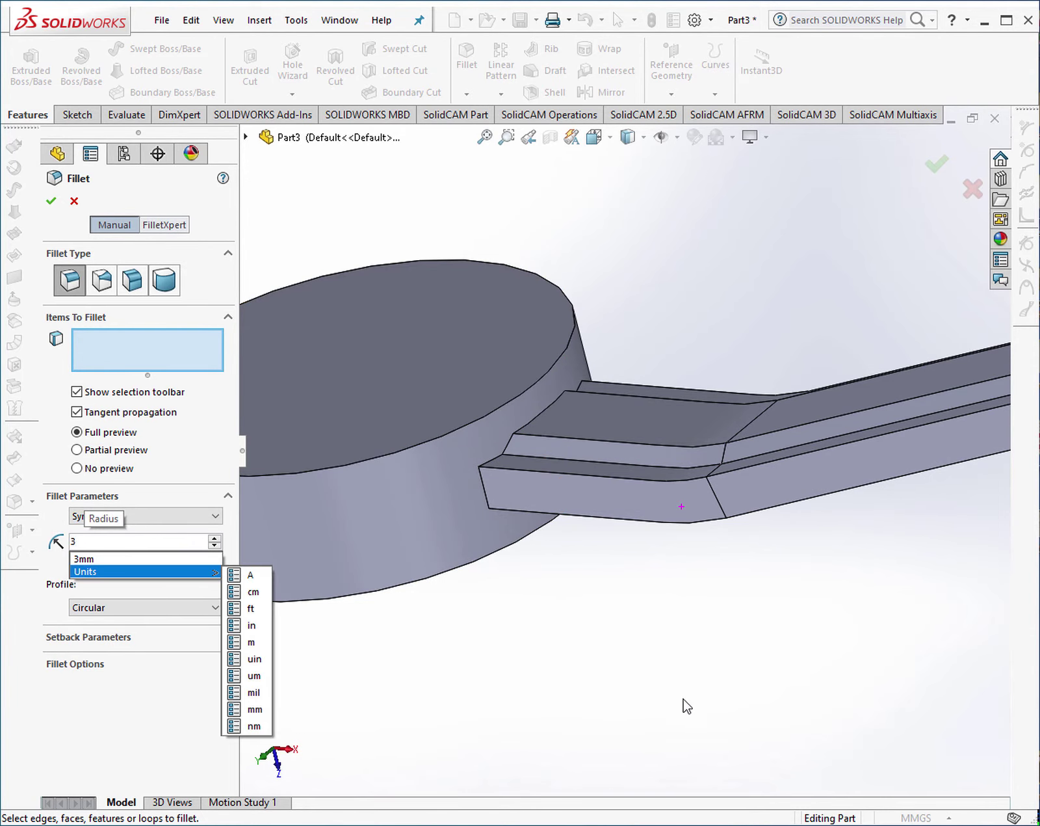
click(652, 643)
scroll(468, 435, down, 2)
Set the fillet radius to 2 mm and select the junction edges around the arm's joint and end face.
click(480, 446)
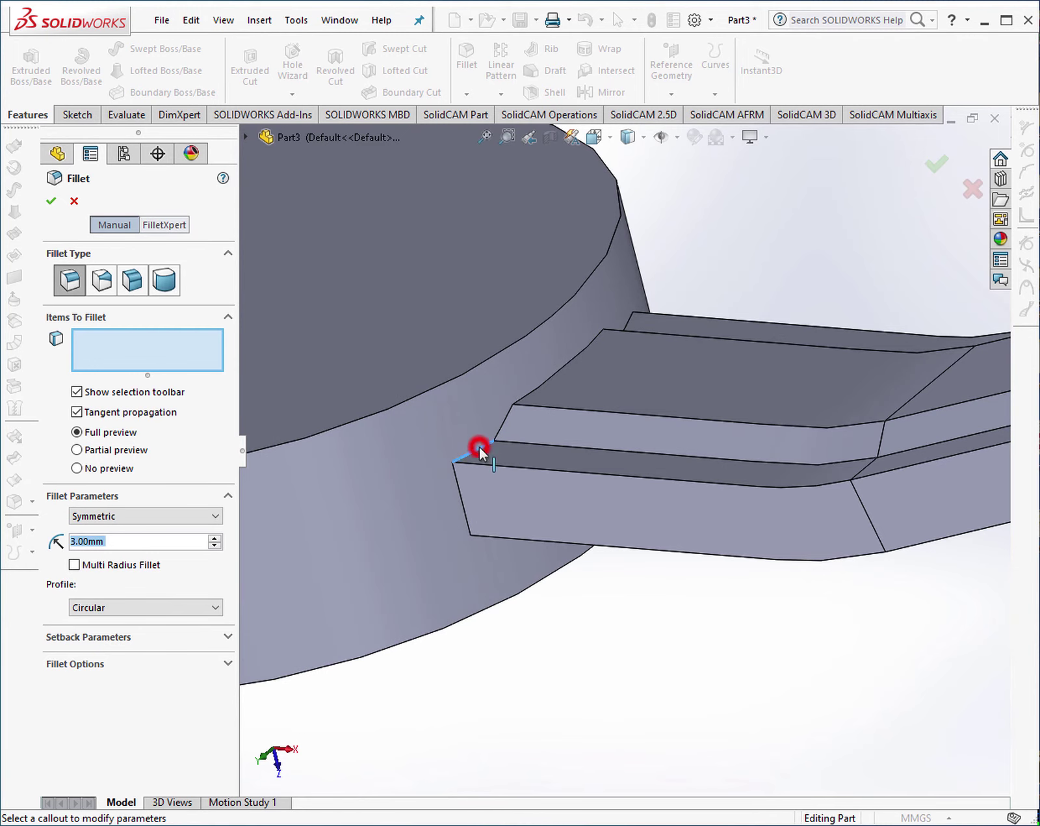
text(2)
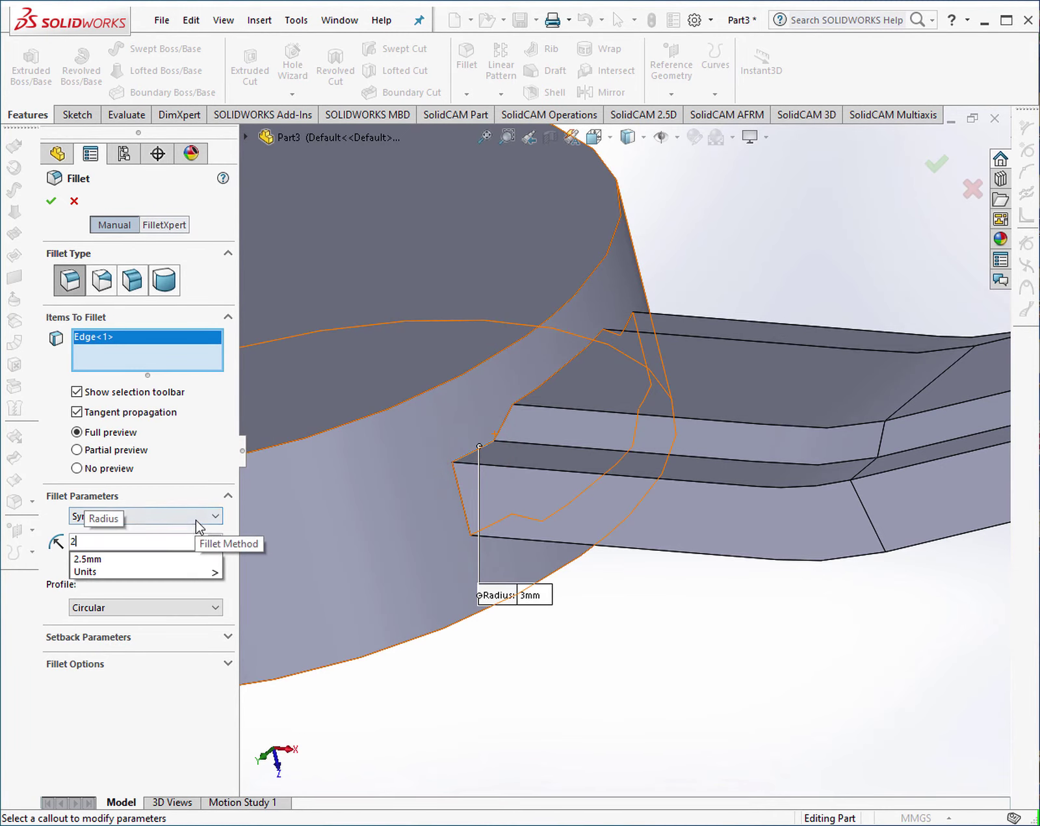
click(504, 418)
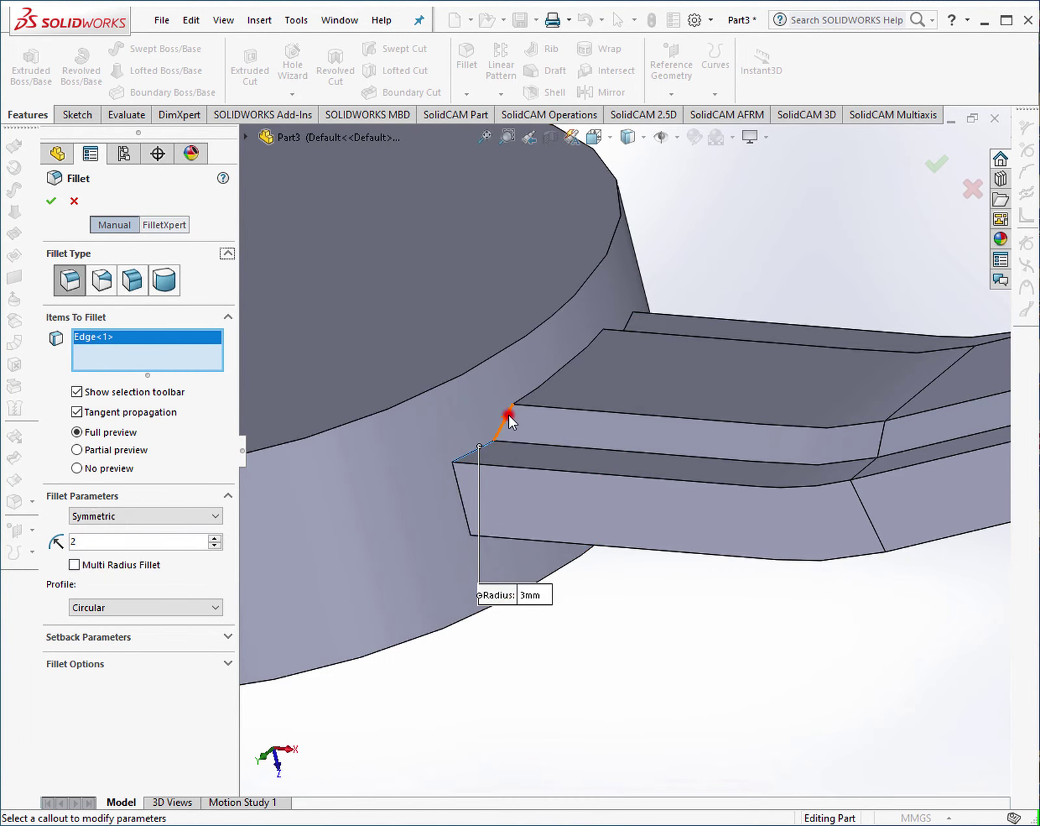
click(537, 390)
middle_drag(606, 280, 567, 373)
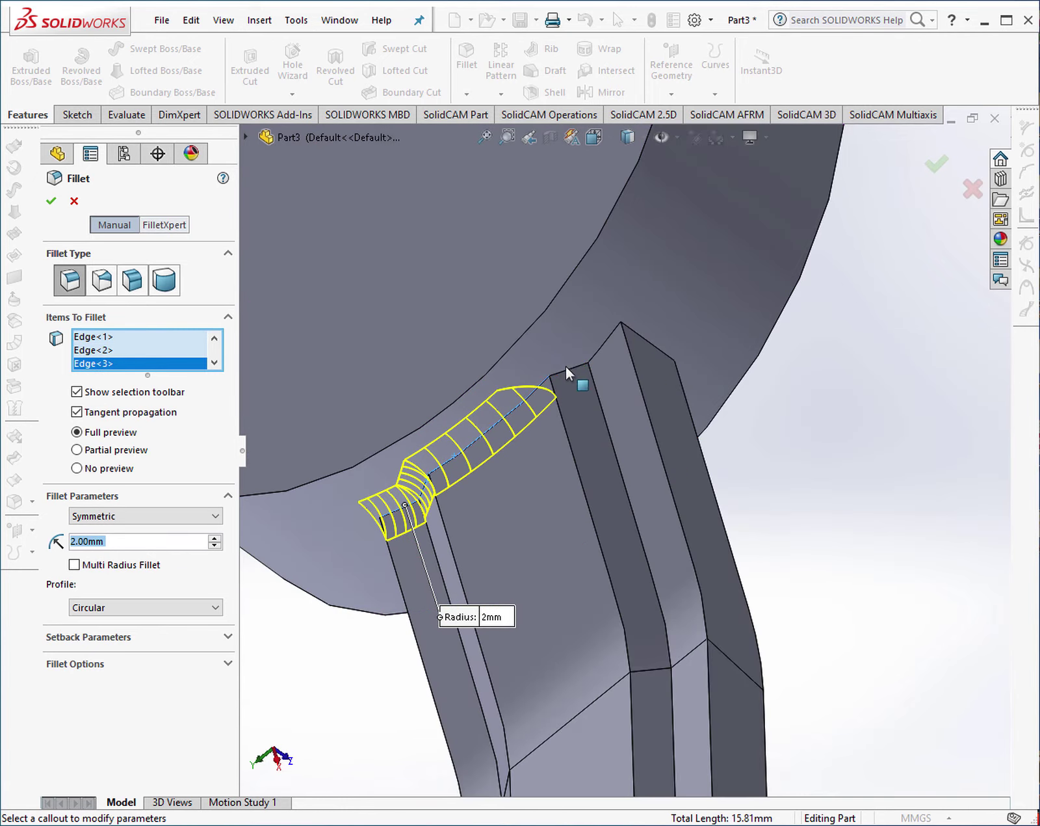
click(573, 376)
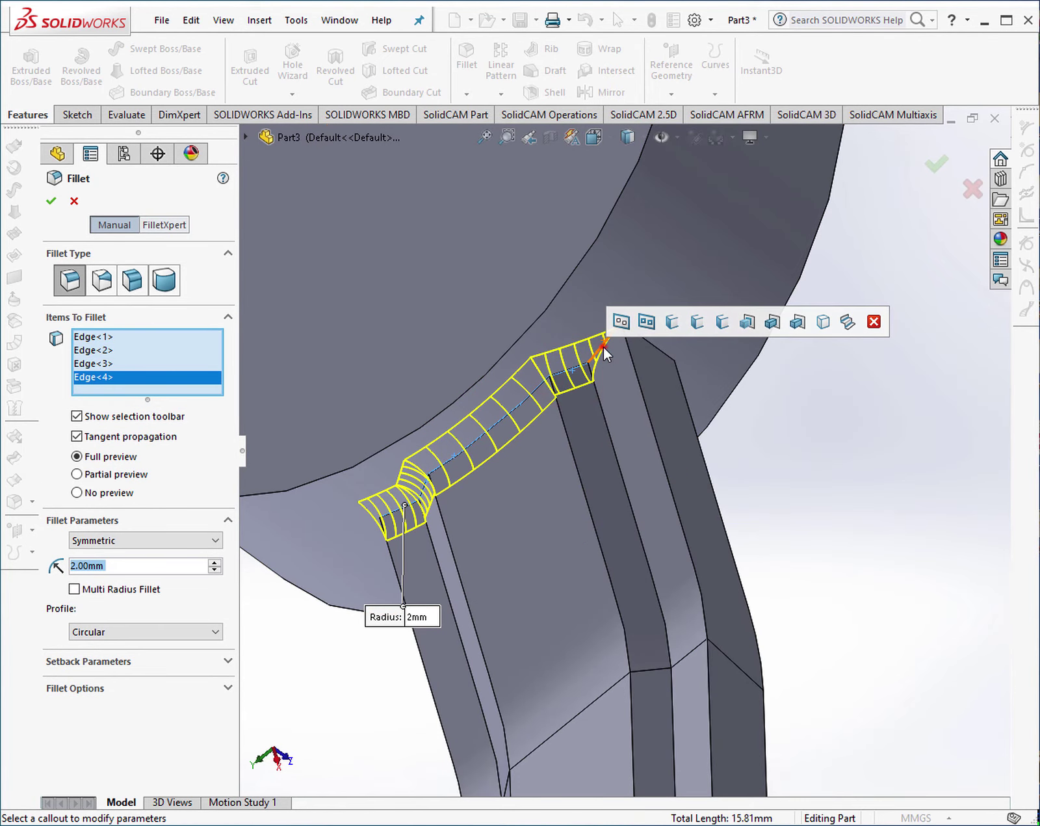
click(603, 346)
mouse_move(751, 430)
middle_down()
mouse_move(725, 478)
mouse_move(683, 358)
middle_up()
click(675, 353)
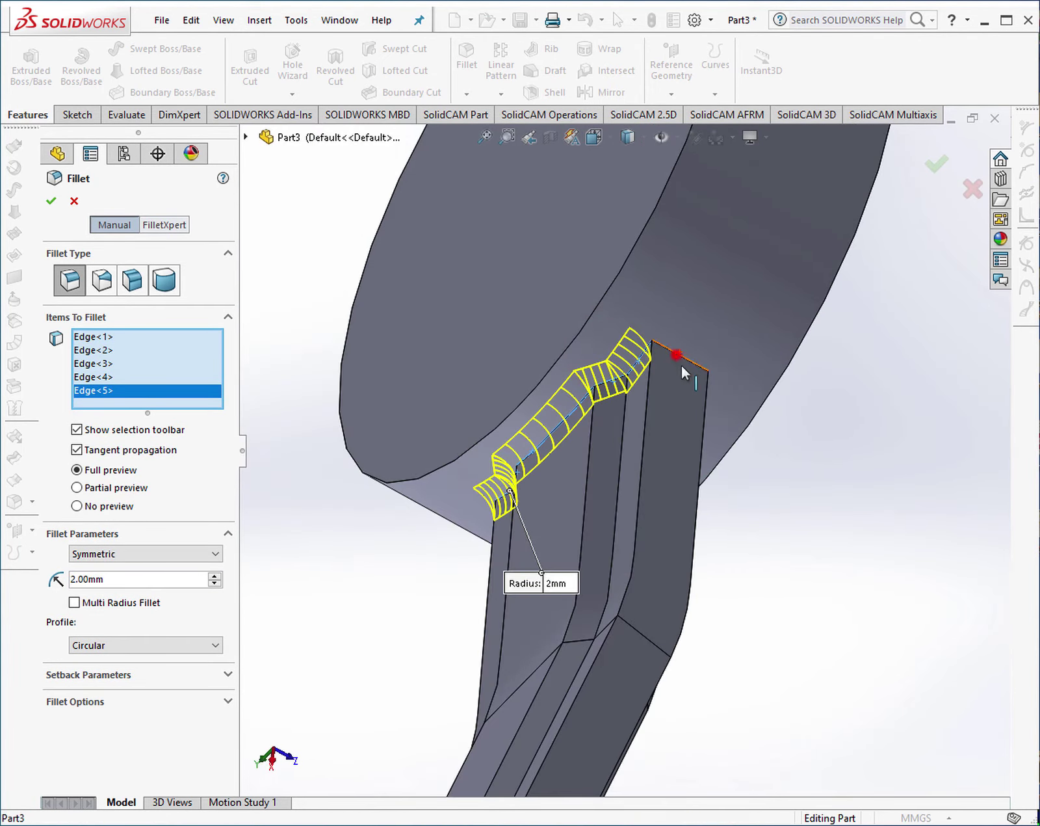
mouse_move(798, 543)
middle_down()
mouse_move(778, 498)
mouse_move(762, 566)
mouse_move(708, 488)
middle_up()
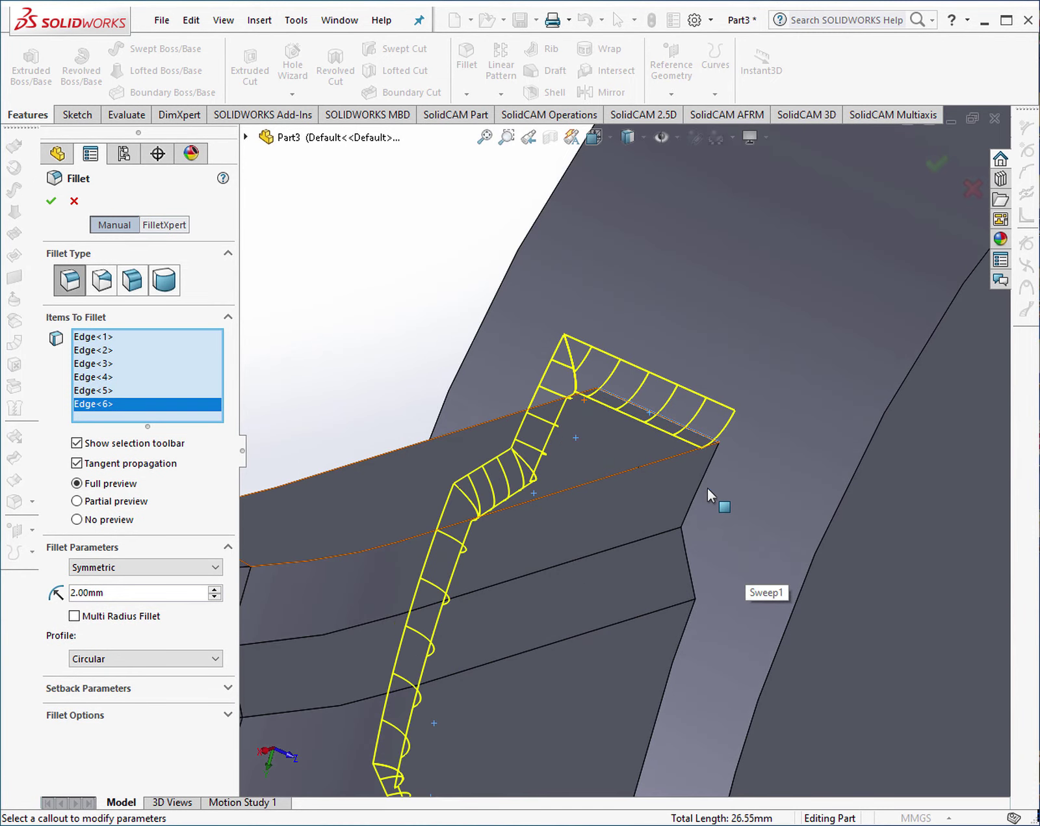
click(696, 492)
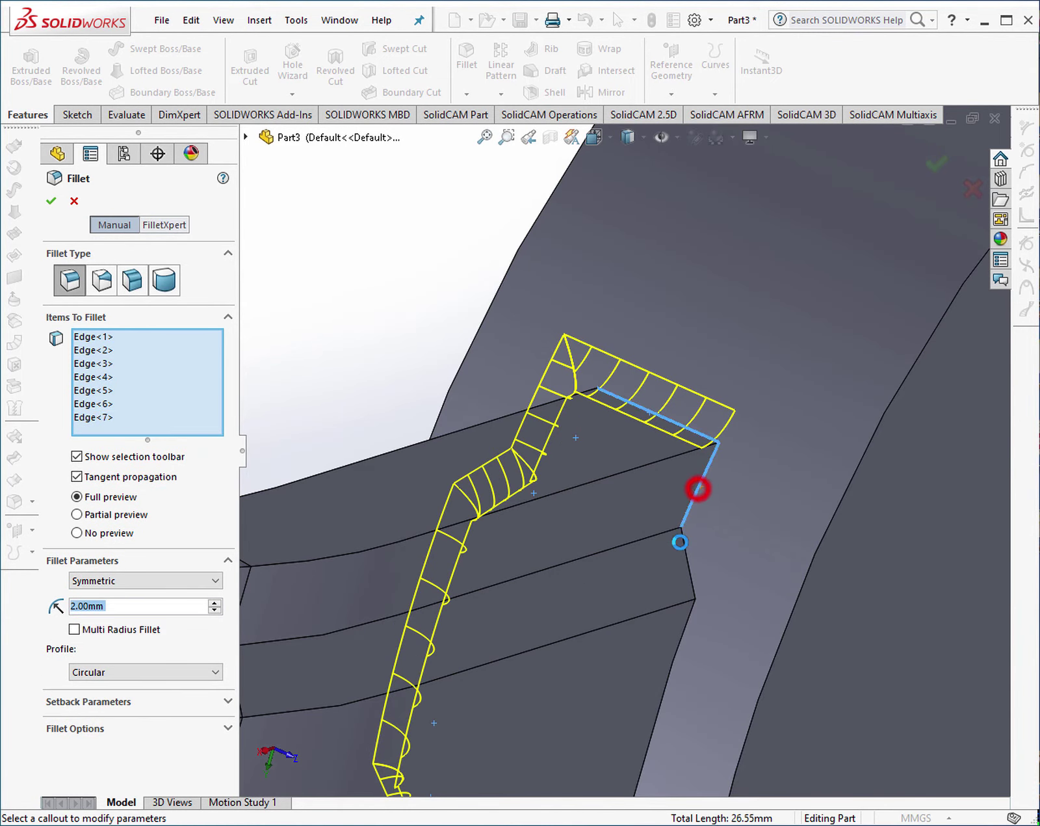
click(686, 556)
click(683, 636)
Add the diagonal, vertical and bottom junction edges and apply Fillet1 to all twelve.
scroll(613, 669, up, 3)
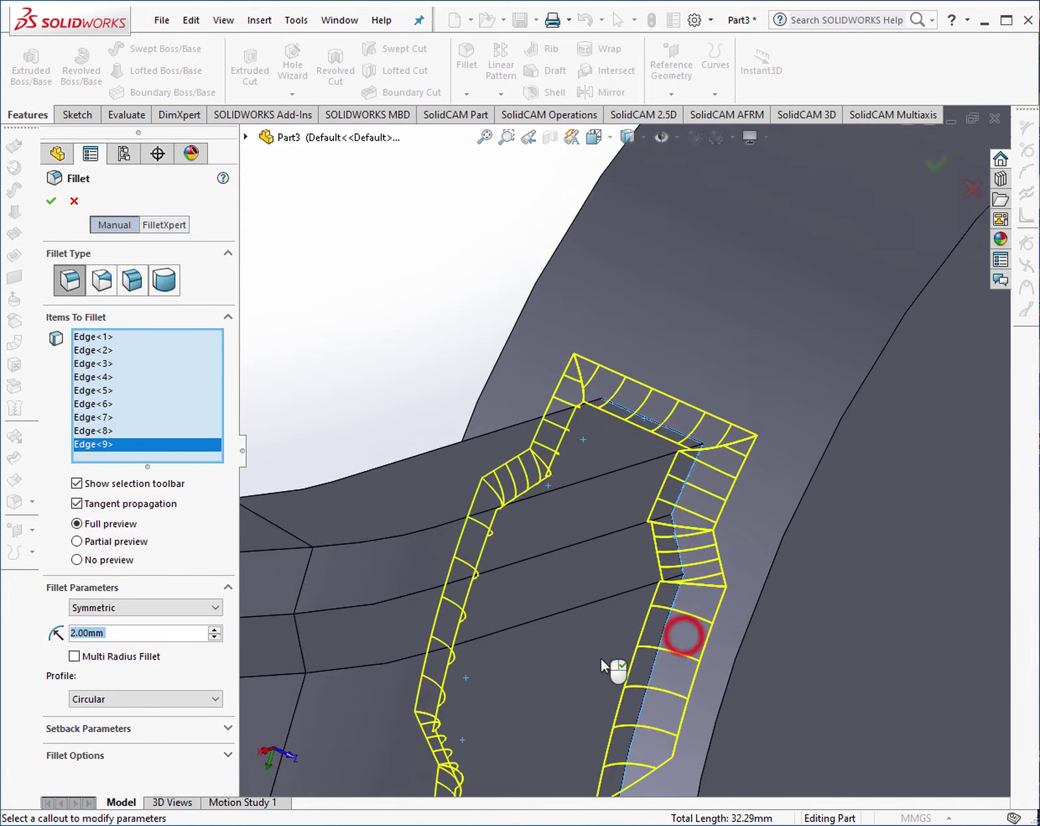
scroll(528, 489, up, 3)
middle_drag(584, 625, 595, 572)
scroll(650, 553, down, 3)
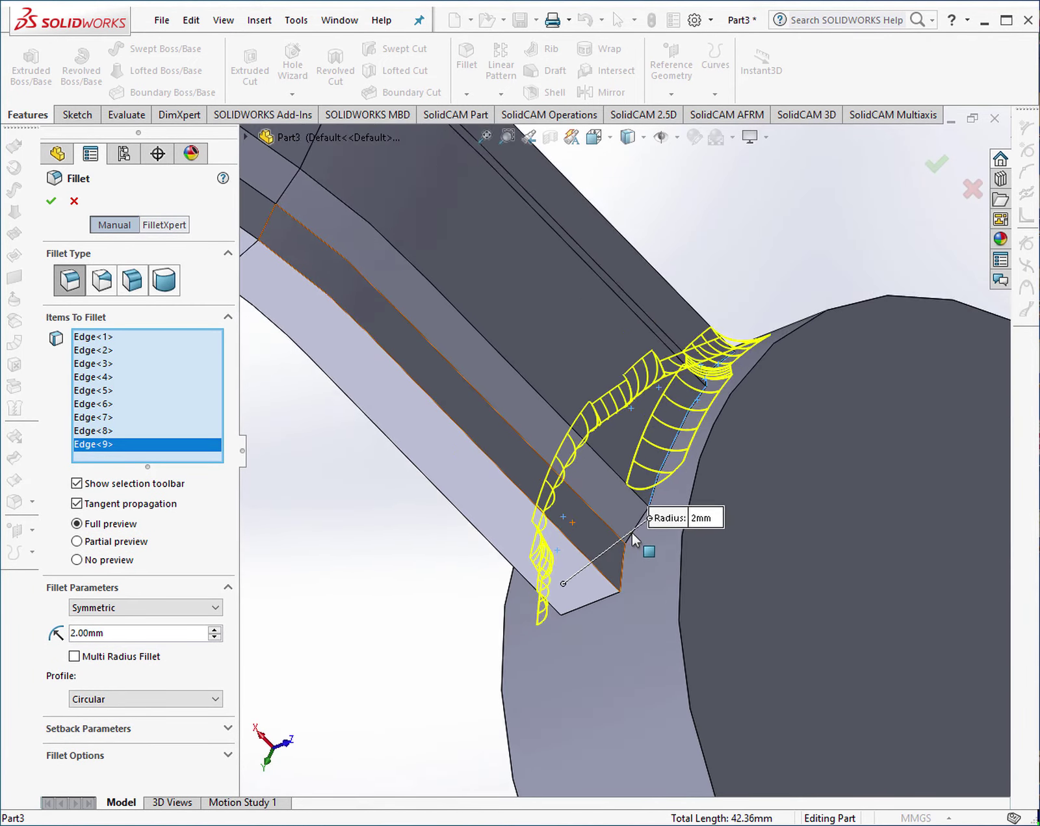
scroll(640, 494, down, 3)
click(629, 514)
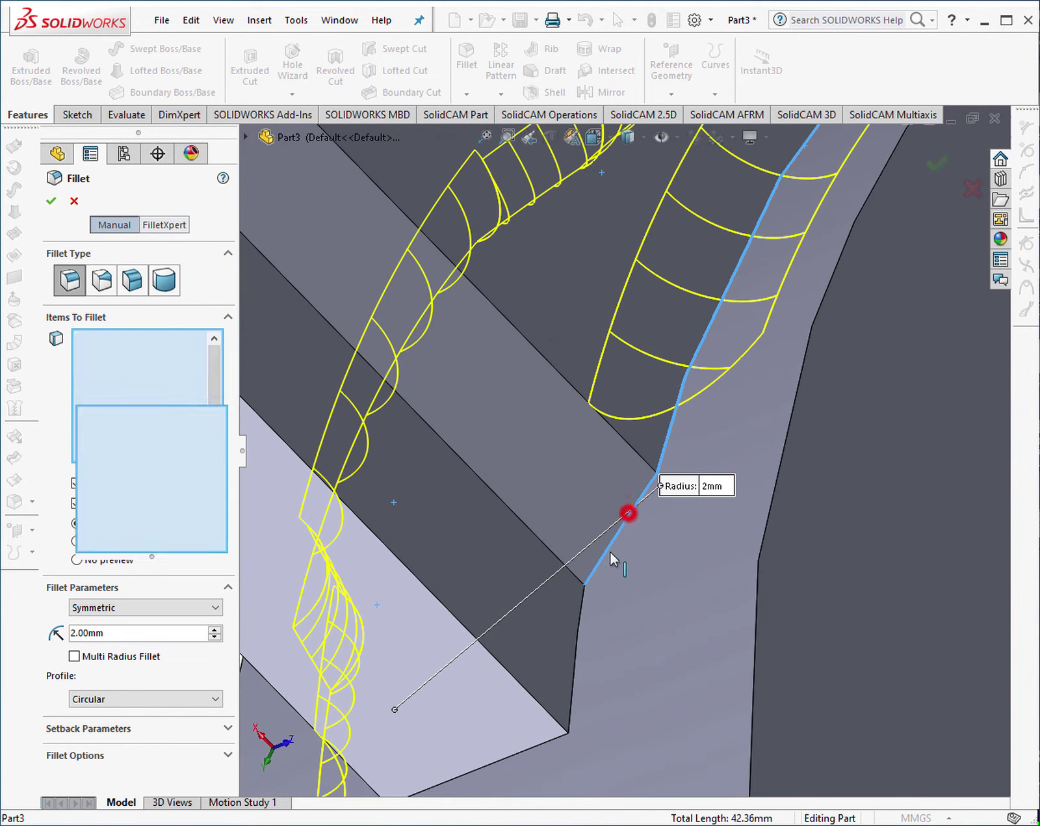
click(577, 625)
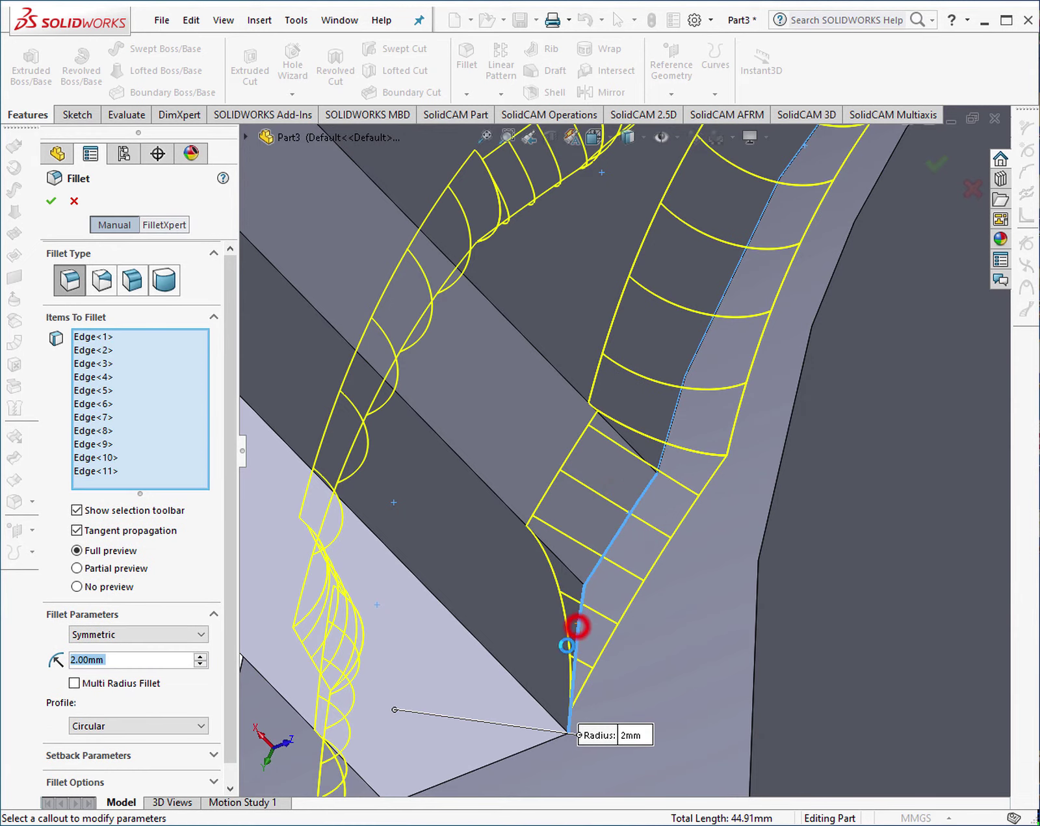
click(539, 745)
scroll(538, 745, up, 3)
scroll(585, 617, up, 3)
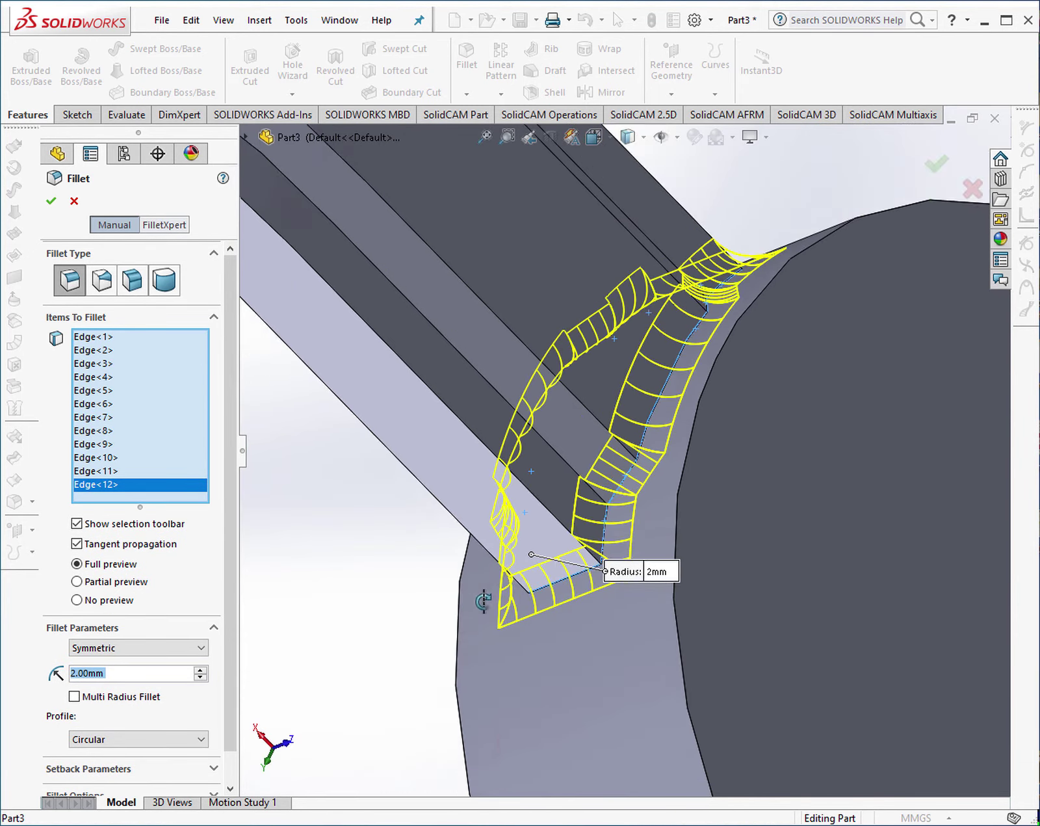
scroll(715, 456, up, 3)
scroll(782, 385, up, 3)
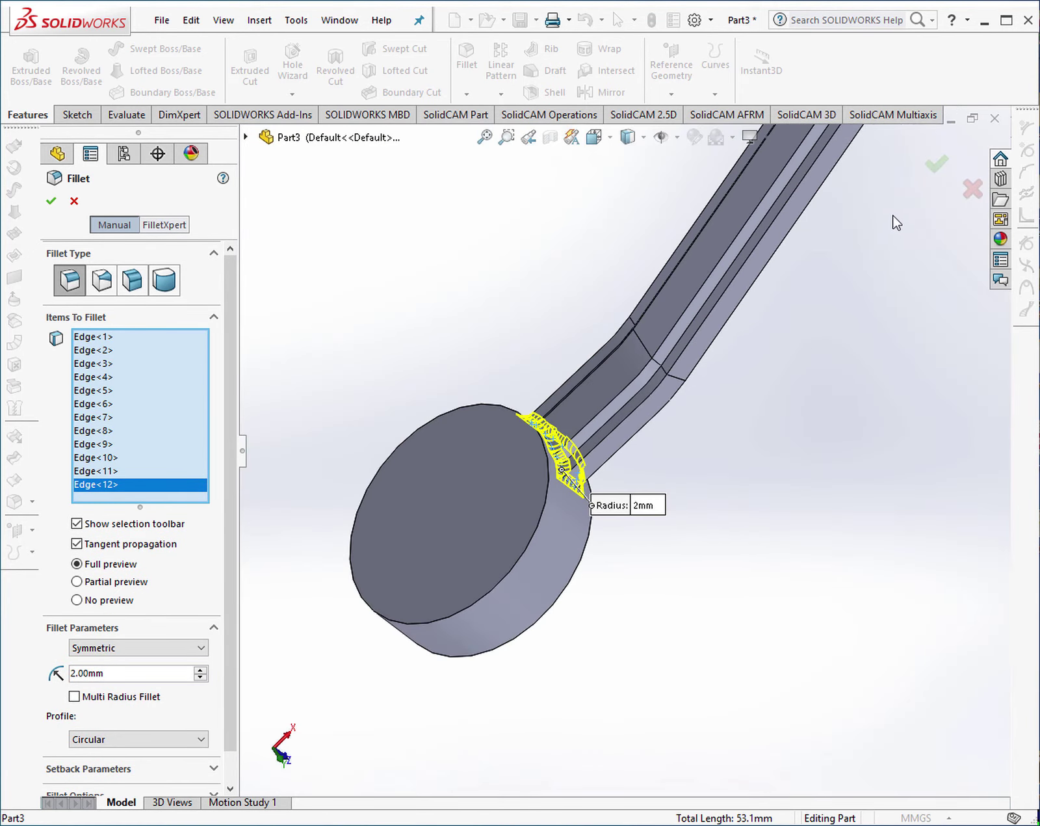
click(937, 169)
click(914, 364)
Start a 2 mm fillet on the second head and select the first five arm-to-head junction edges.
scroll(808, 451, up, 3)
scroll(715, 548, up, 3)
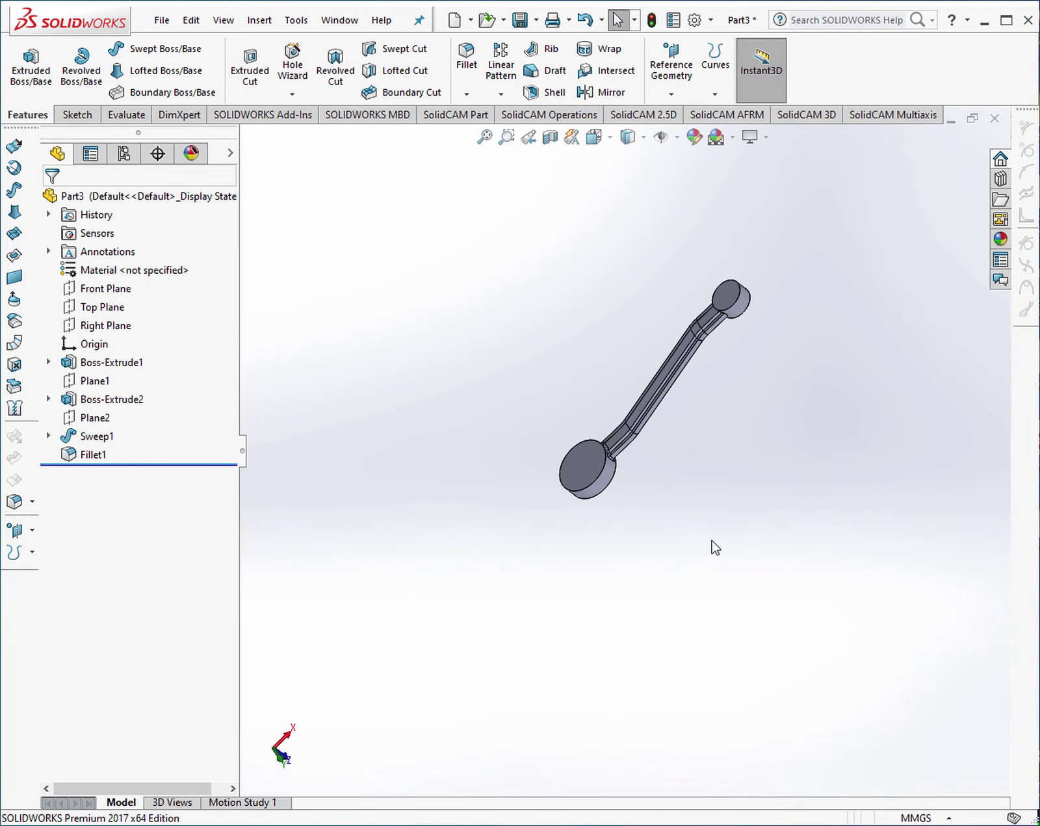
scroll(719, 345, down, 5)
middle_drag(718, 346, 669, 417)
scroll(659, 259, down, 2)
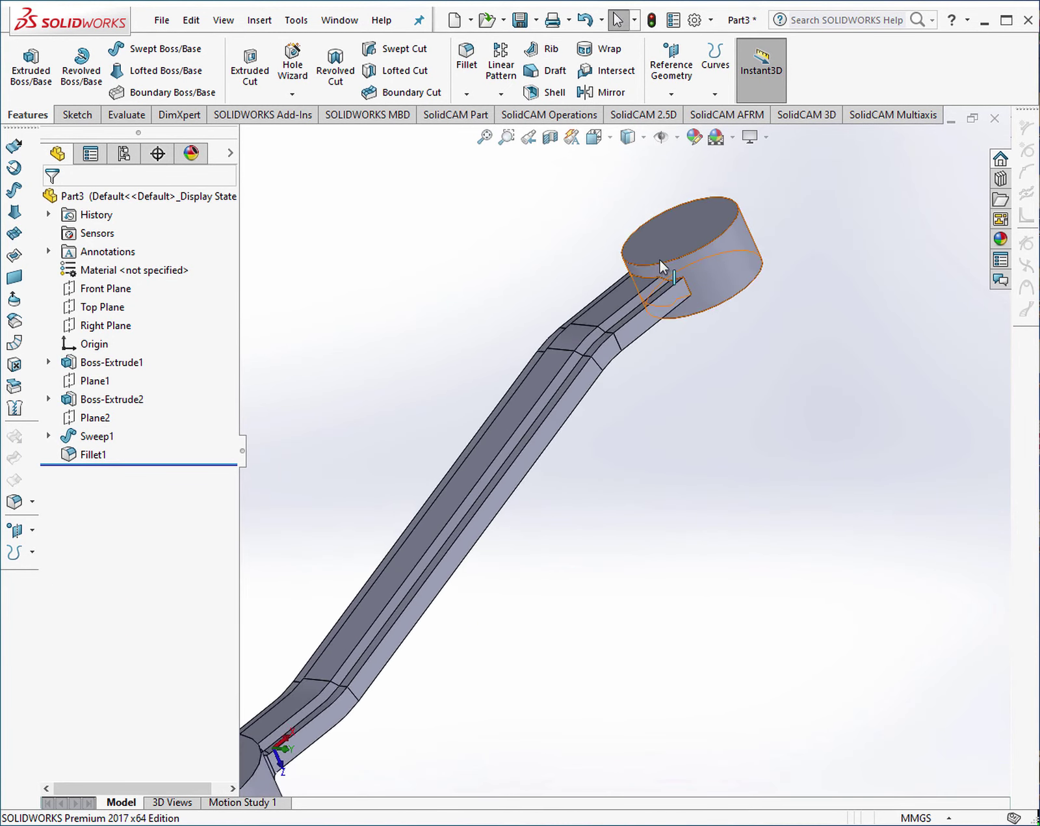
scroll(659, 259, down, 4)
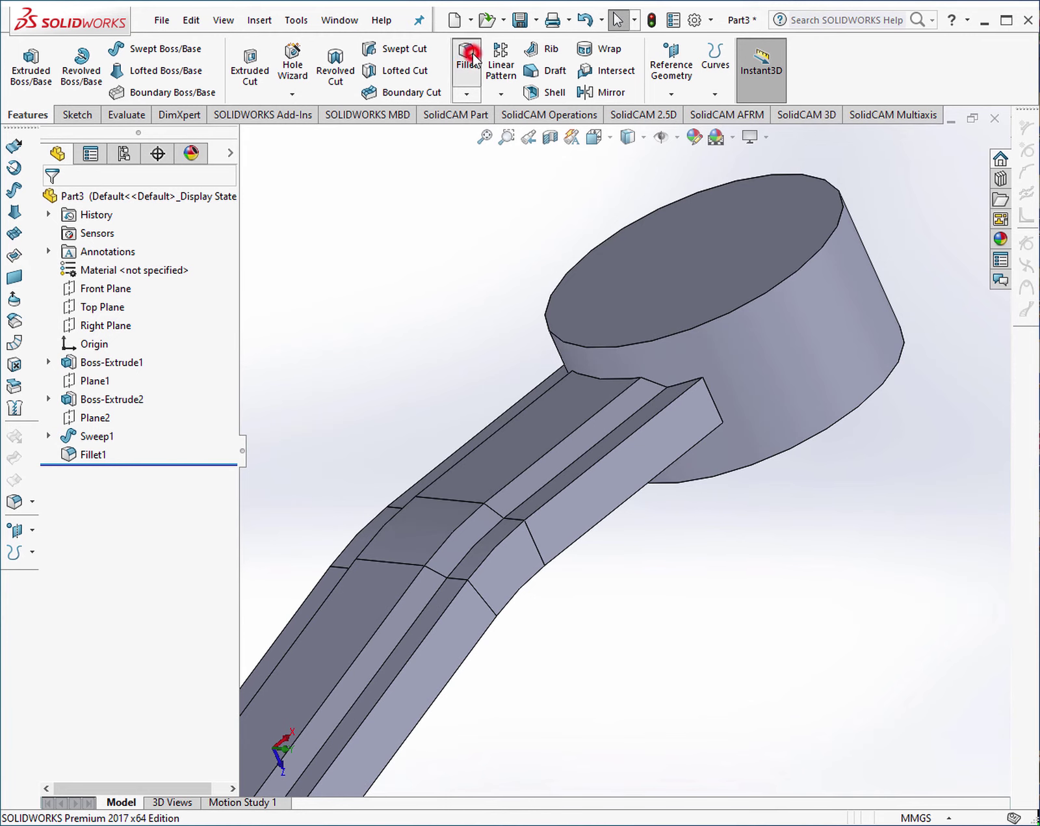
click(469, 55)
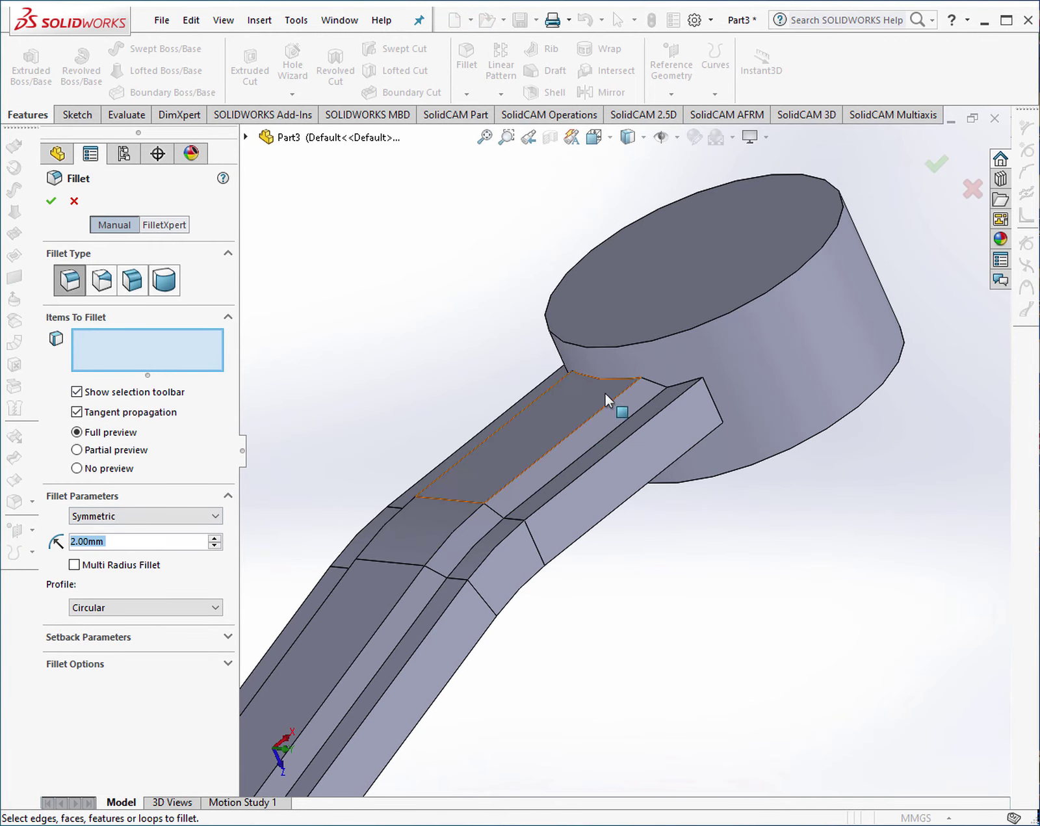
scroll(731, 382, down, 4)
click(749, 379)
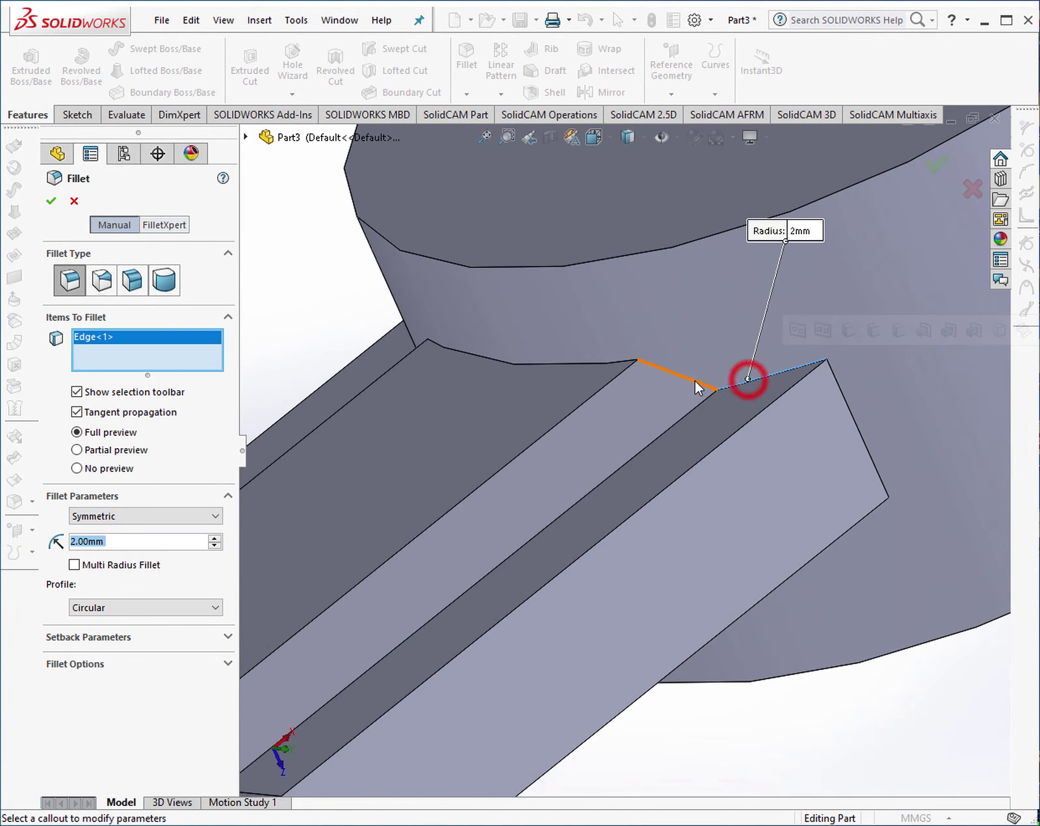
click(692, 379)
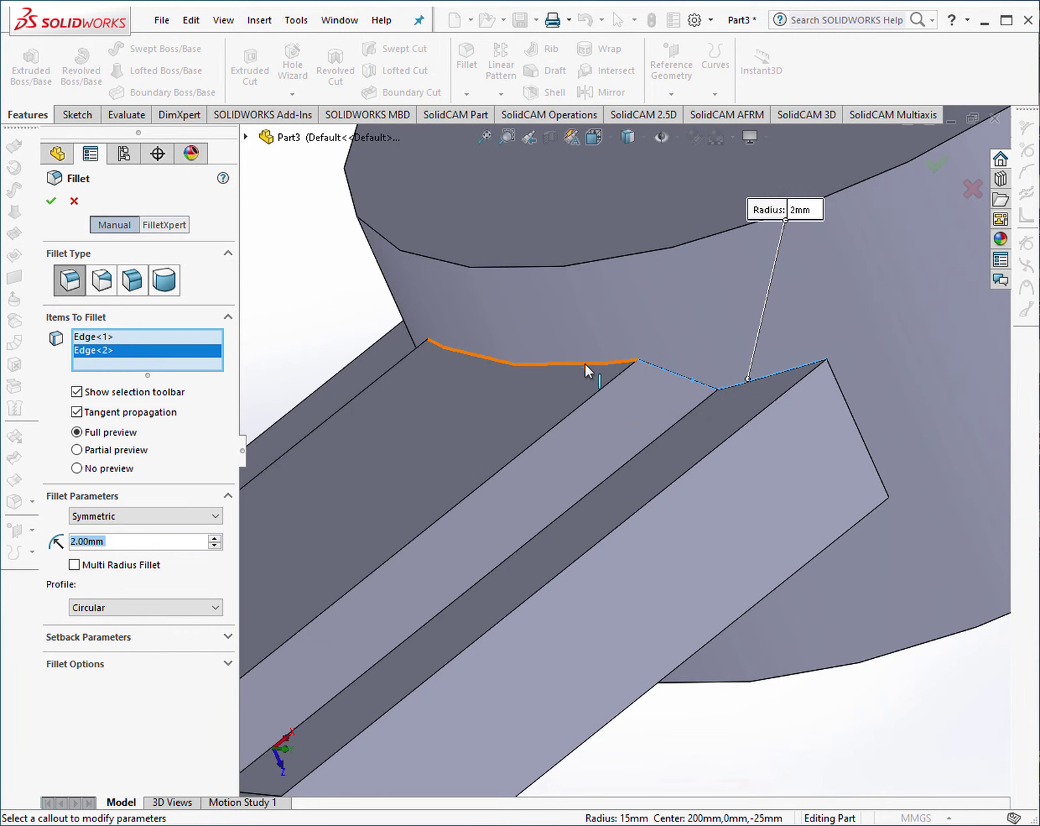
click(586, 368)
middle_drag(586, 364, 372, 370)
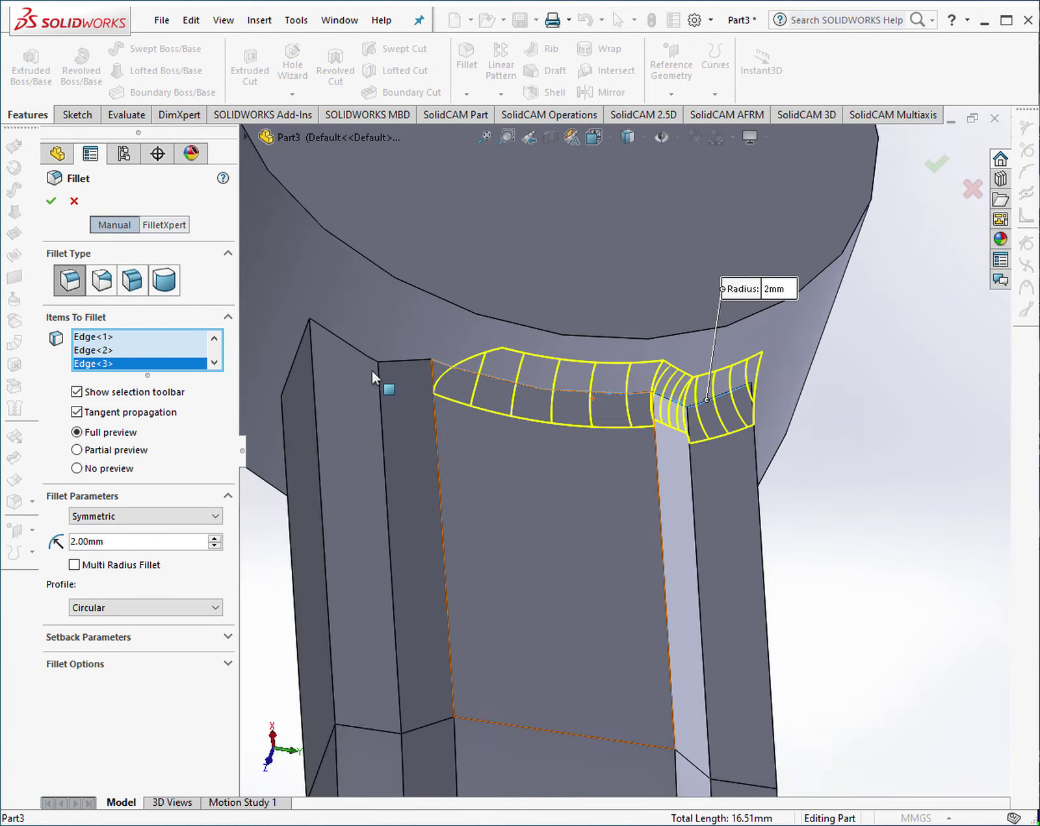
scroll(372, 370, down, 3)
click(463, 370)
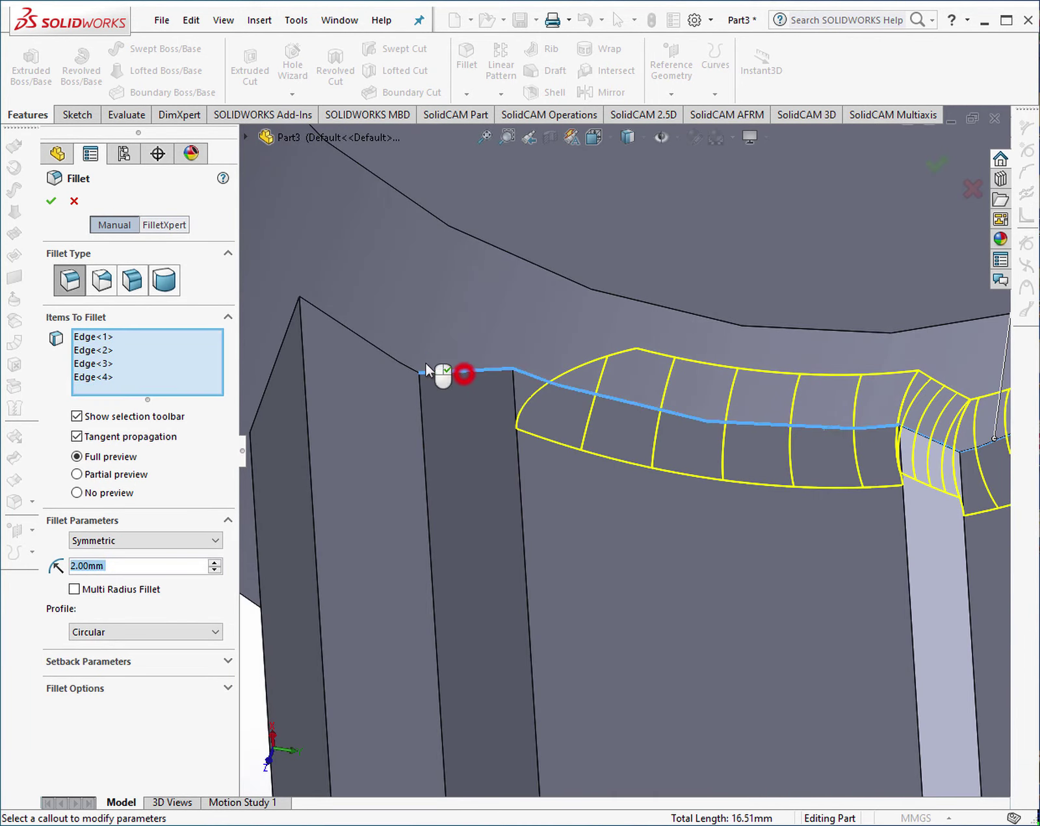
click(375, 357)
Add the remaining seven lower junction edges and accept the twelve-edge 2 mm Fillet2.
middle_drag(376, 357, 493, 368)
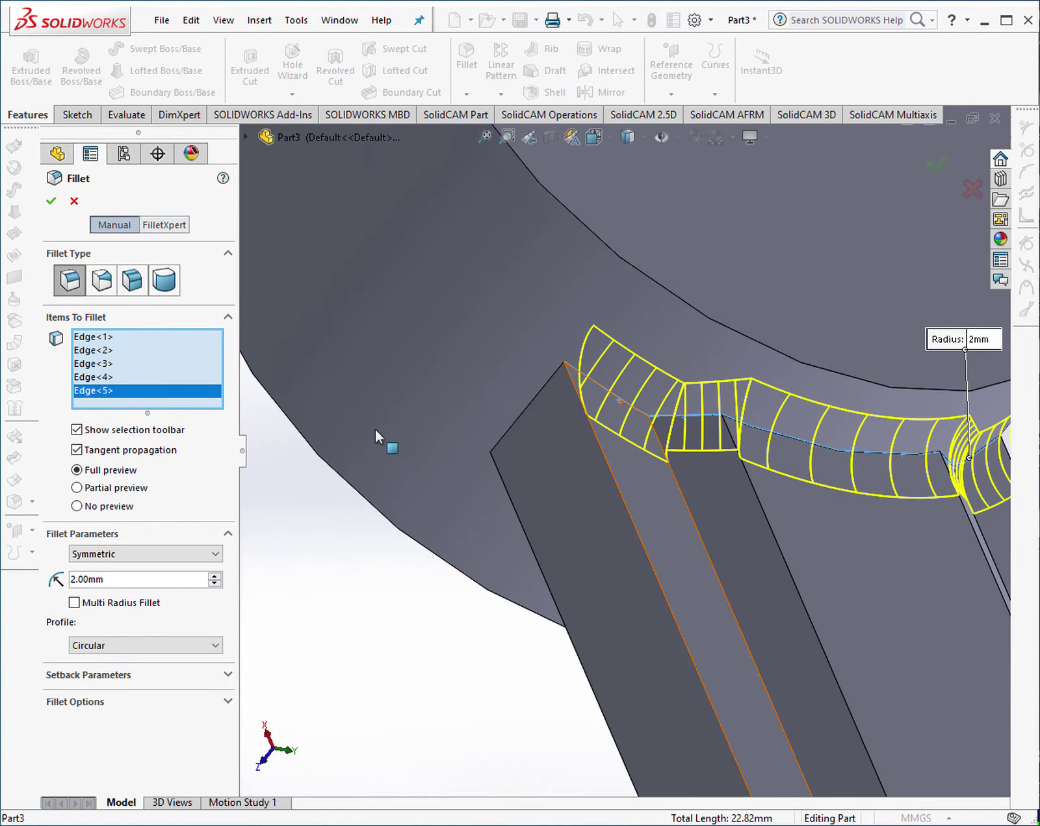
click(532, 398)
middle_drag(488, 481, 497, 364)
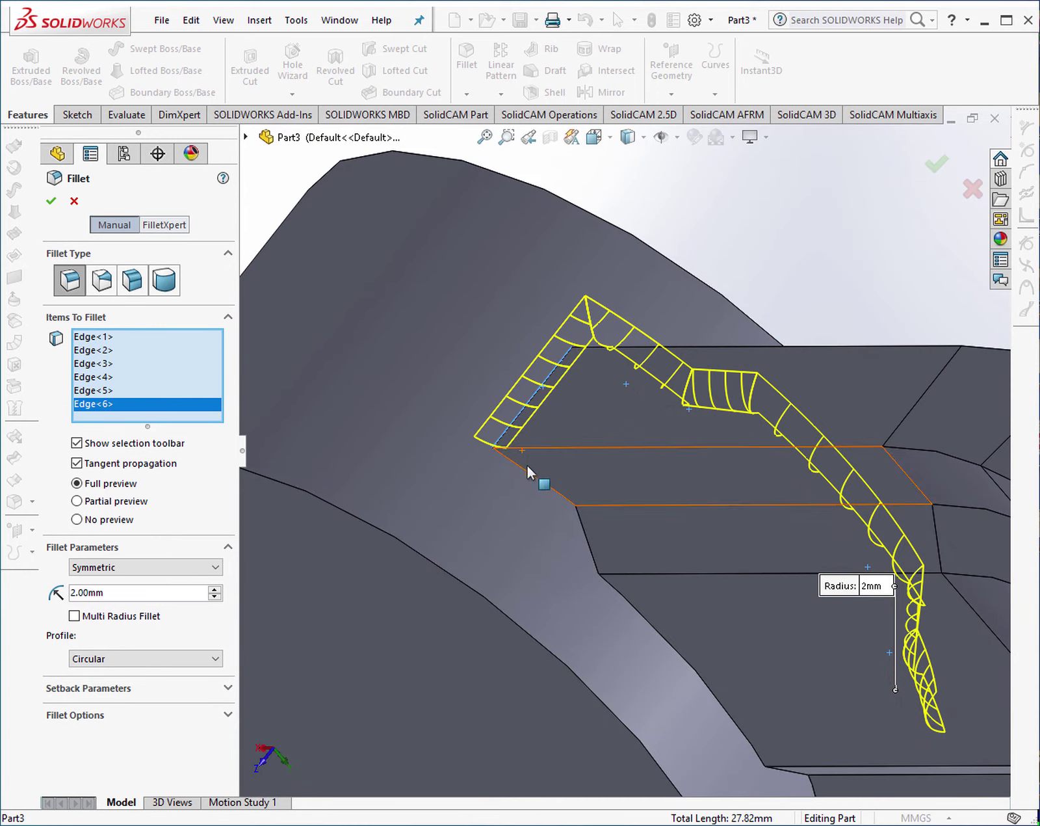
click(528, 468)
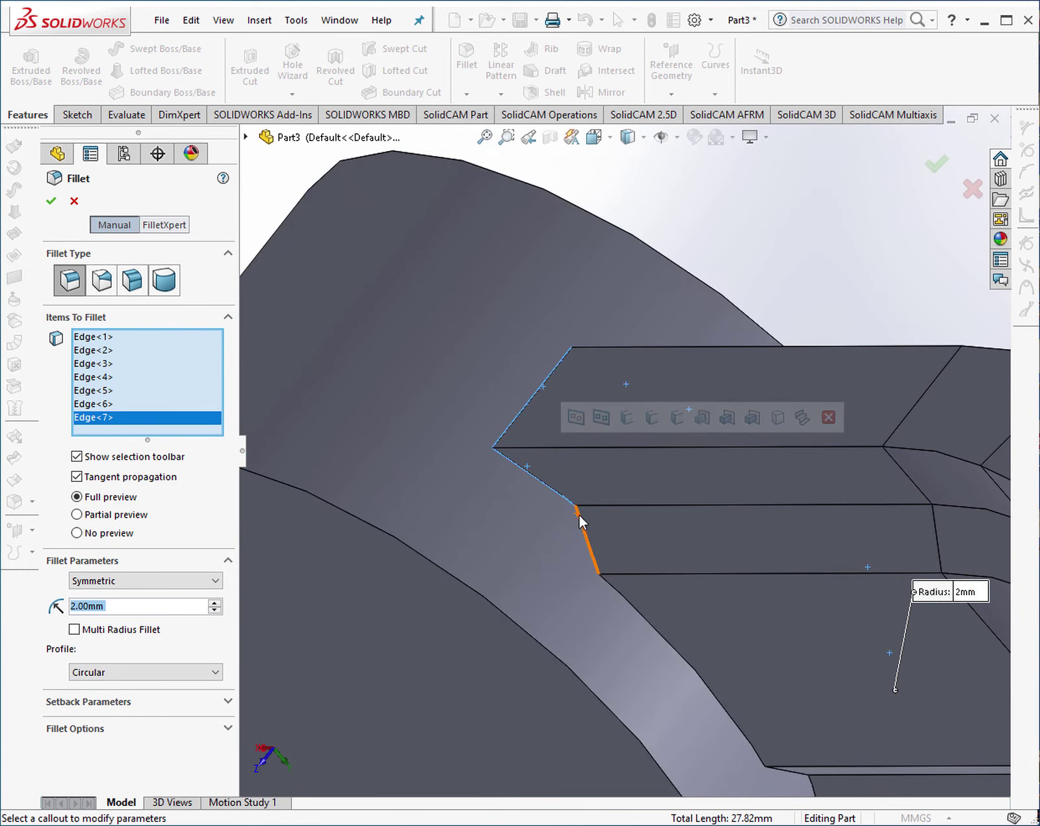
click(578, 517)
click(616, 593)
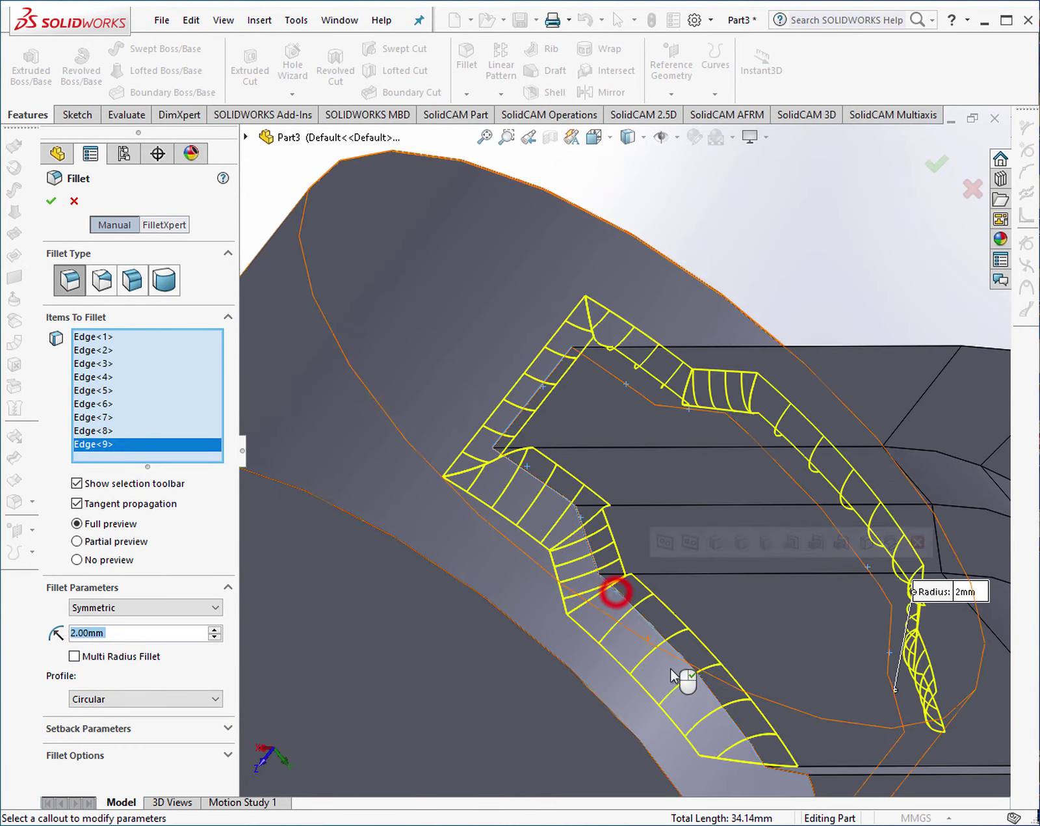
scroll(664, 673, up, 2)
middle_drag(656, 676, 785, 645)
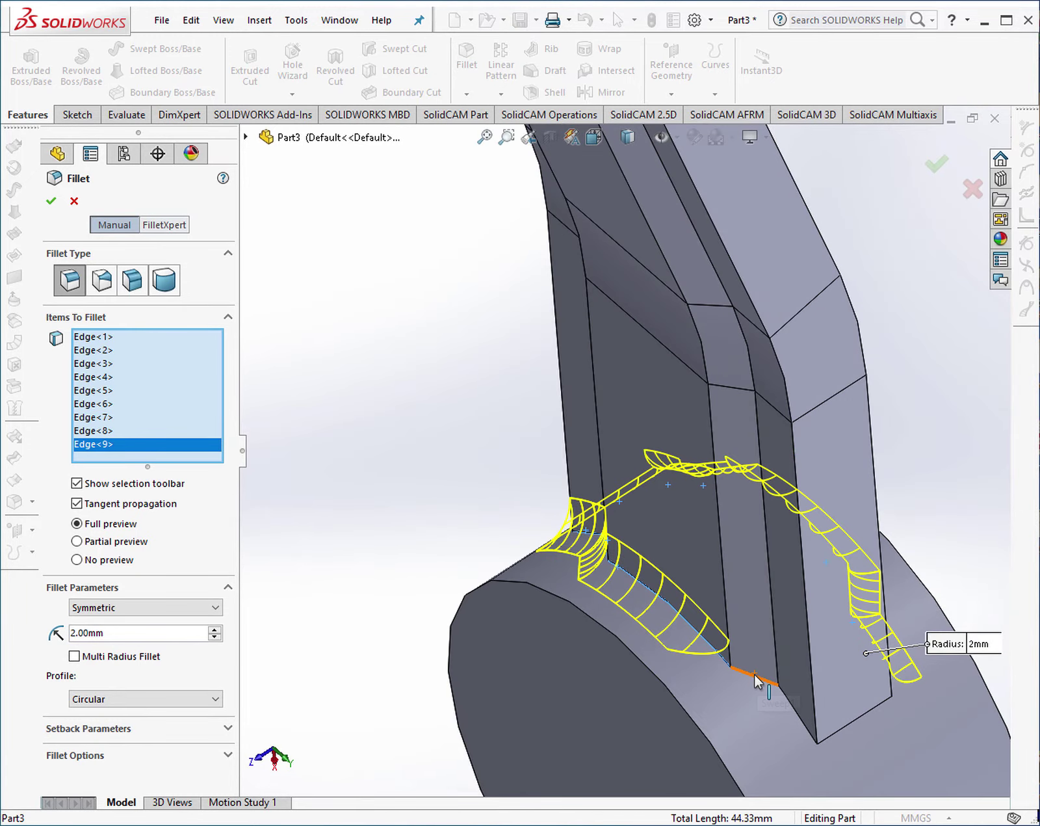
click(754, 677)
click(791, 706)
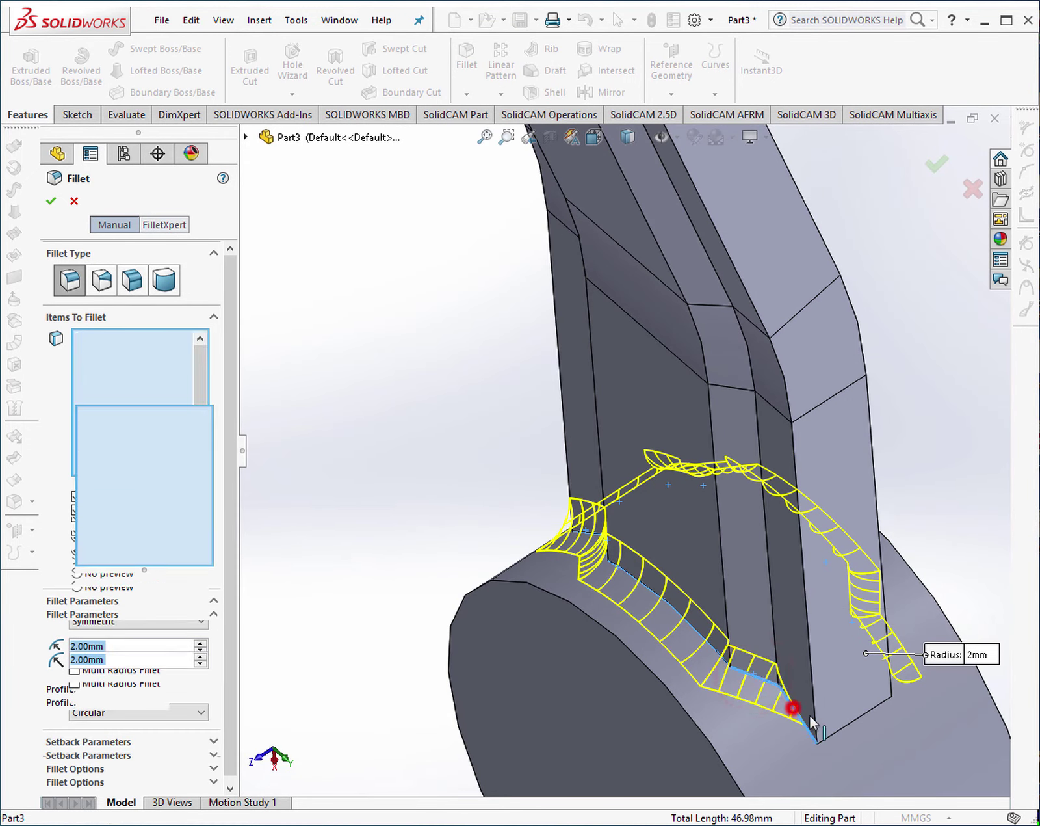
click(849, 725)
click(934, 163)
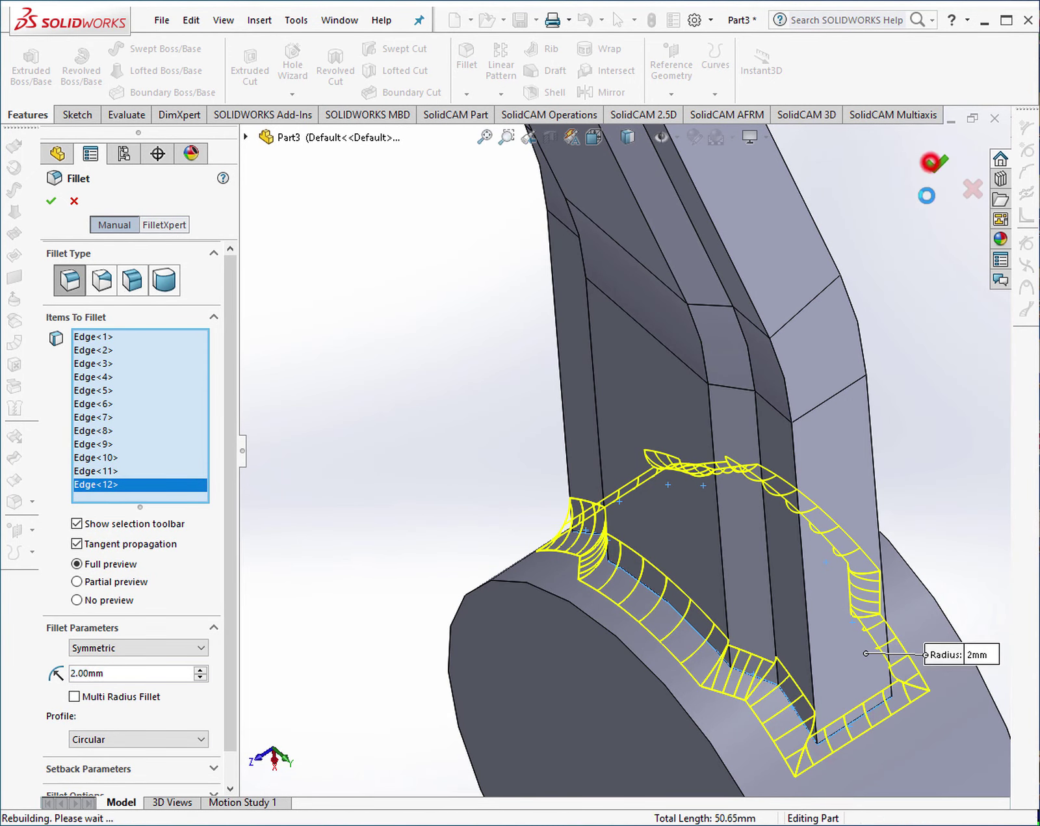
scroll(753, 416, up, 5)
mouse_move(753, 416)
middle_down()
mouse_move(539, 343)
mouse_move(588, 344)
mouse_move(434, 399)
mouse_move(483, 304)
middle_up()
Select four long rib edges along the swept arm and round them at 2 mm.
scroll(540, 347, down, 5)
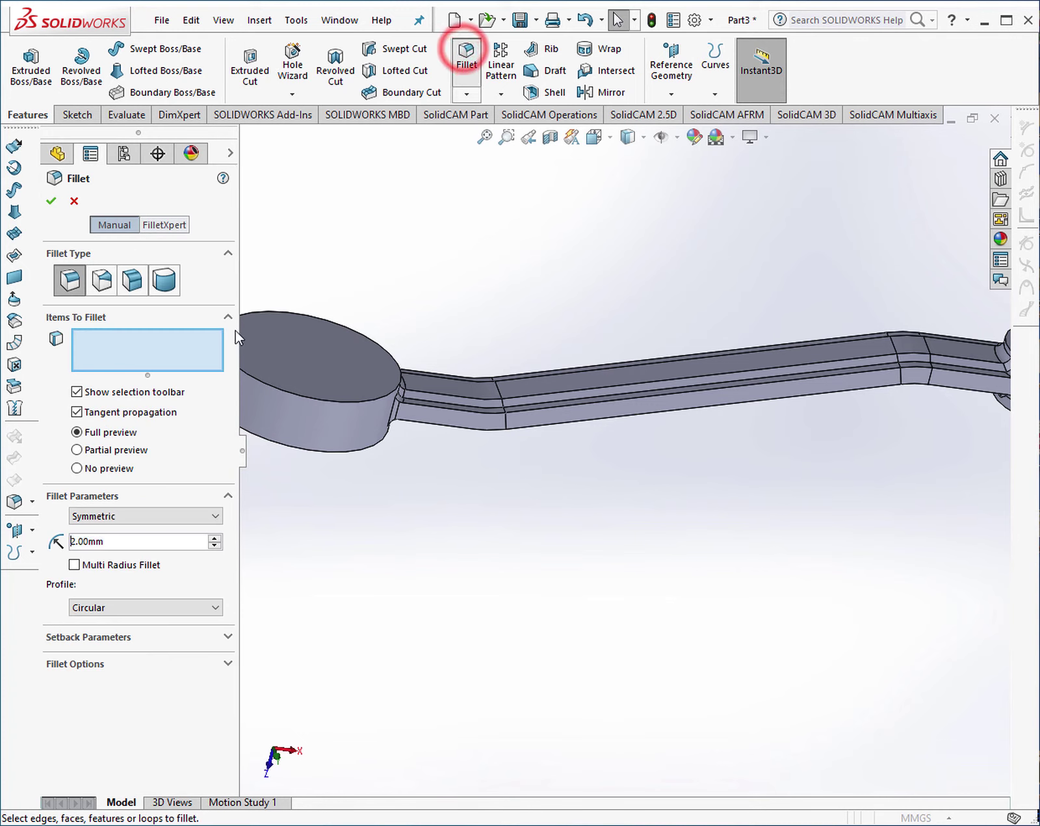
scroll(466, 426, down, 3)
scroll(442, 448, down, 2)
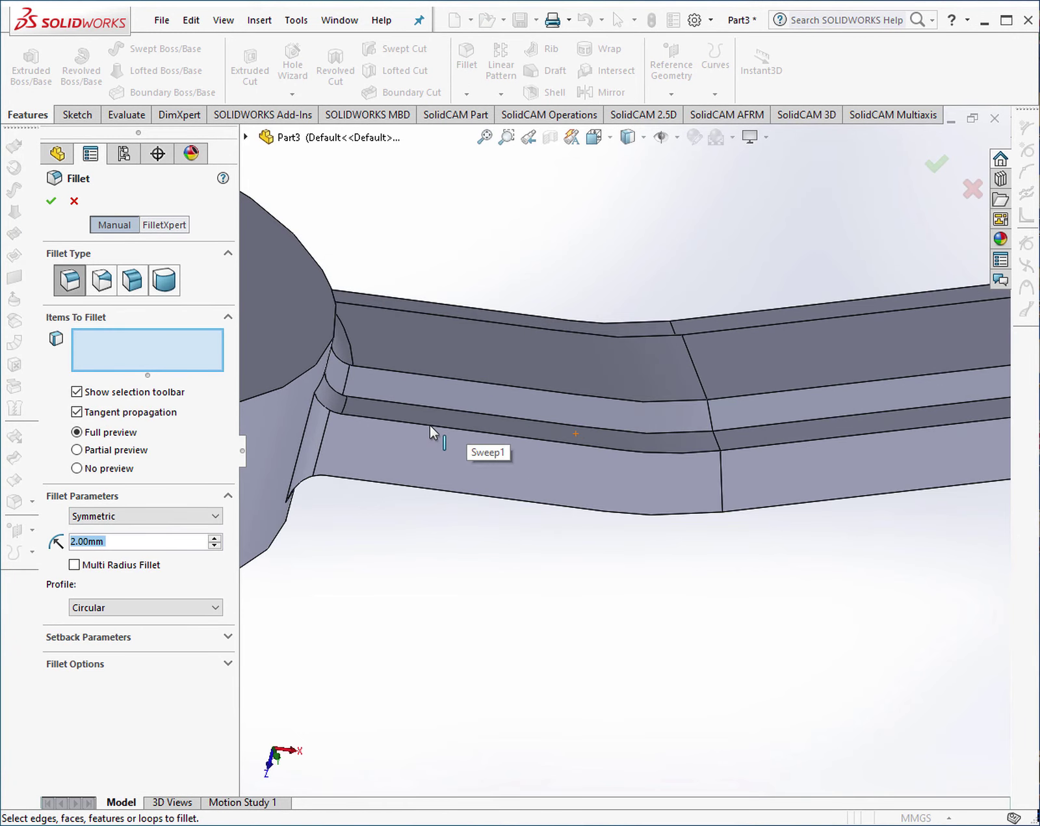
click(428, 425)
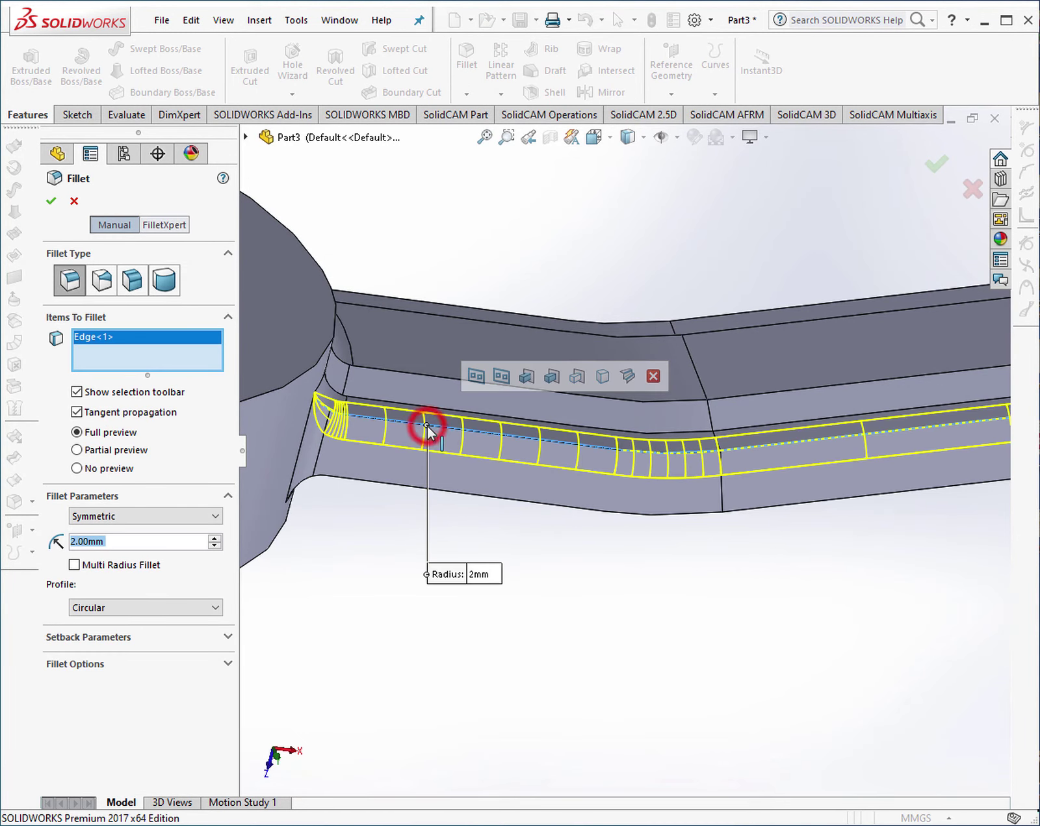
click(515, 505)
mouse_move(541, 541)
middle_down()
mouse_move(461, 431)
mouse_move(576, 516)
mouse_move(713, 550)
mouse_move(767, 585)
mouse_move(800, 663)
mouse_move(618, 573)
middle_up()
scroll(443, 411, down, 3)
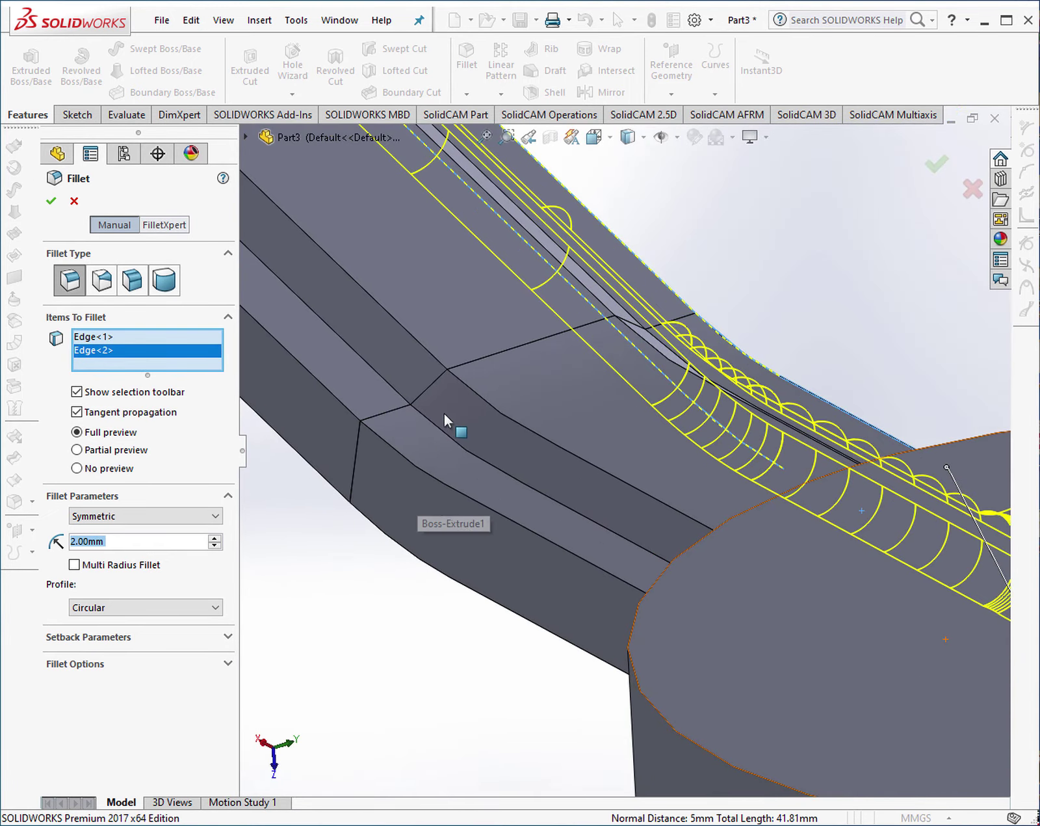
click(411, 469)
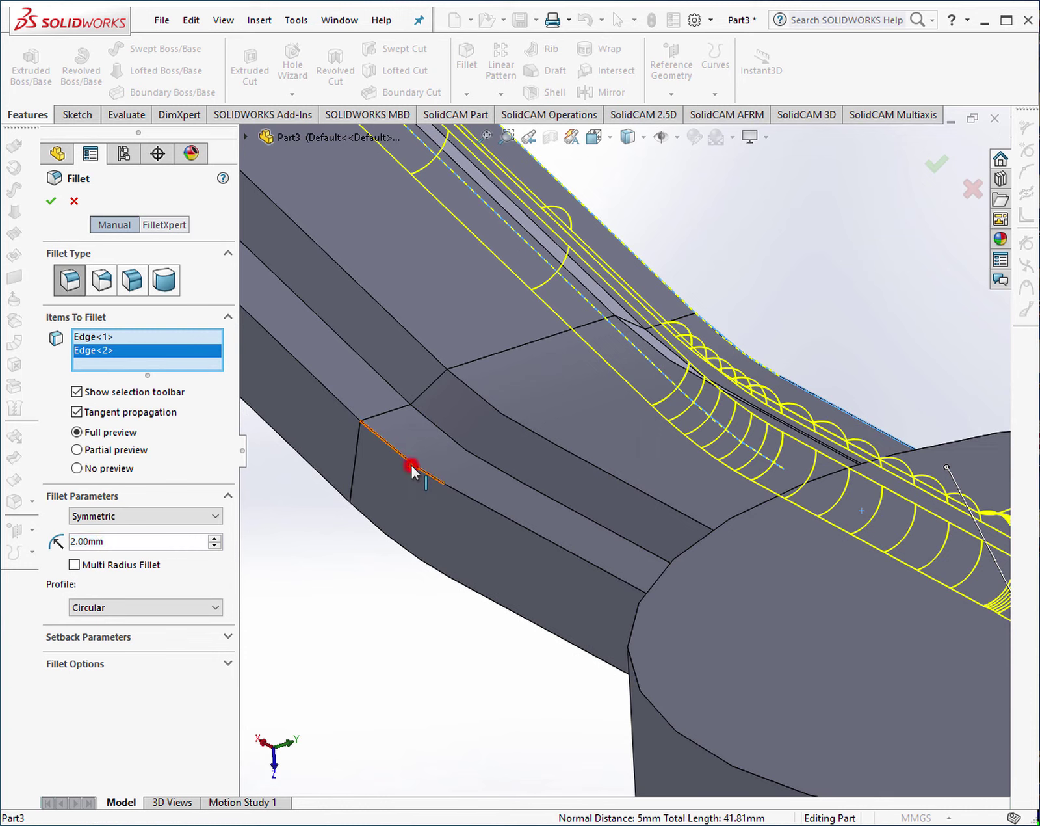
click(387, 542)
scroll(390, 520, up, 5)
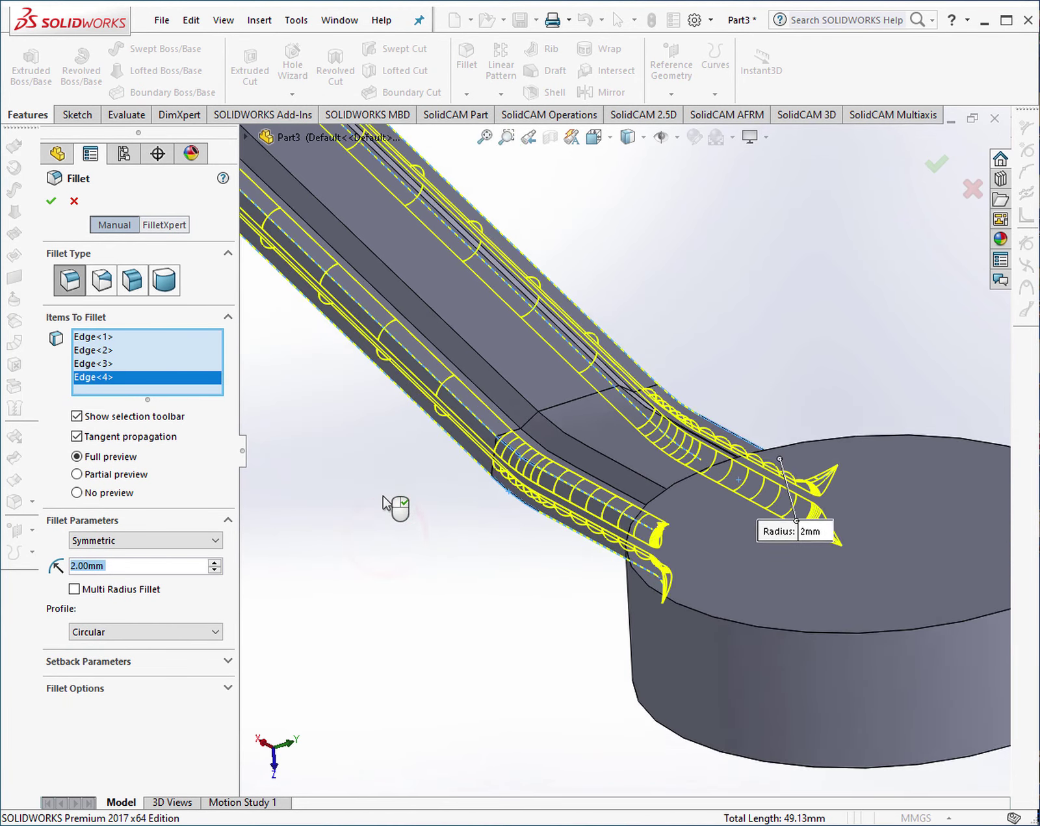
scroll(361, 481, up, 3)
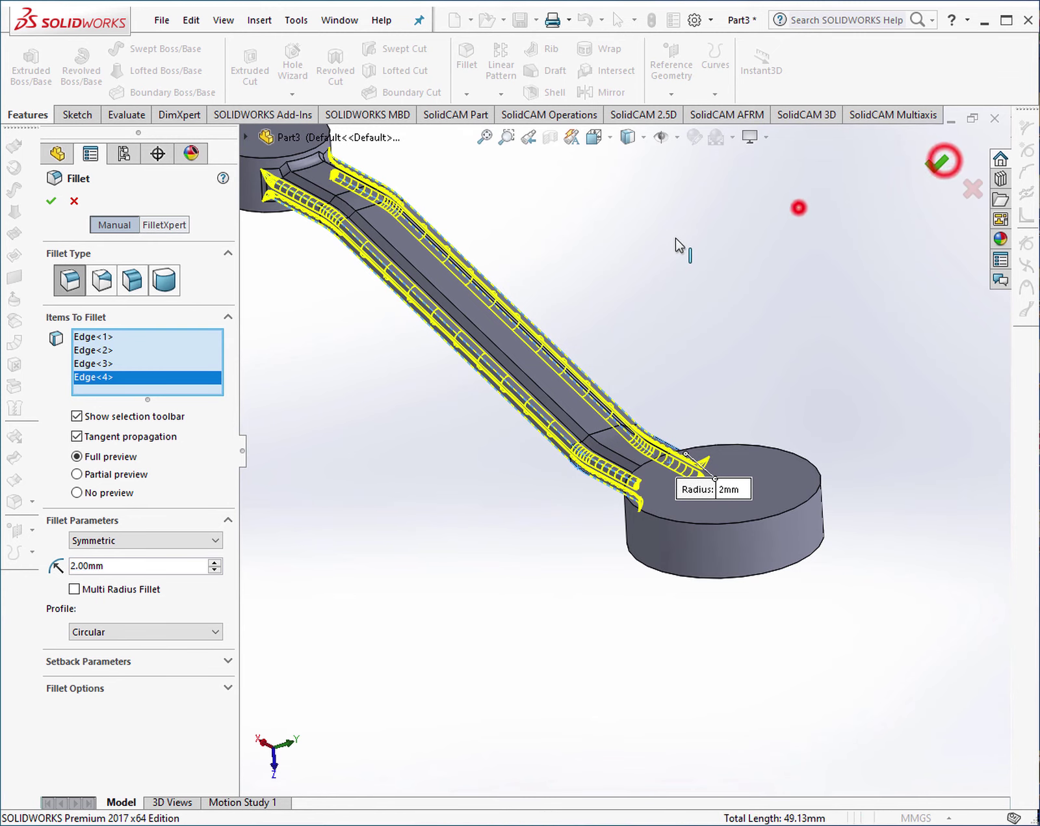
middle_drag(796, 207, 382, 390)
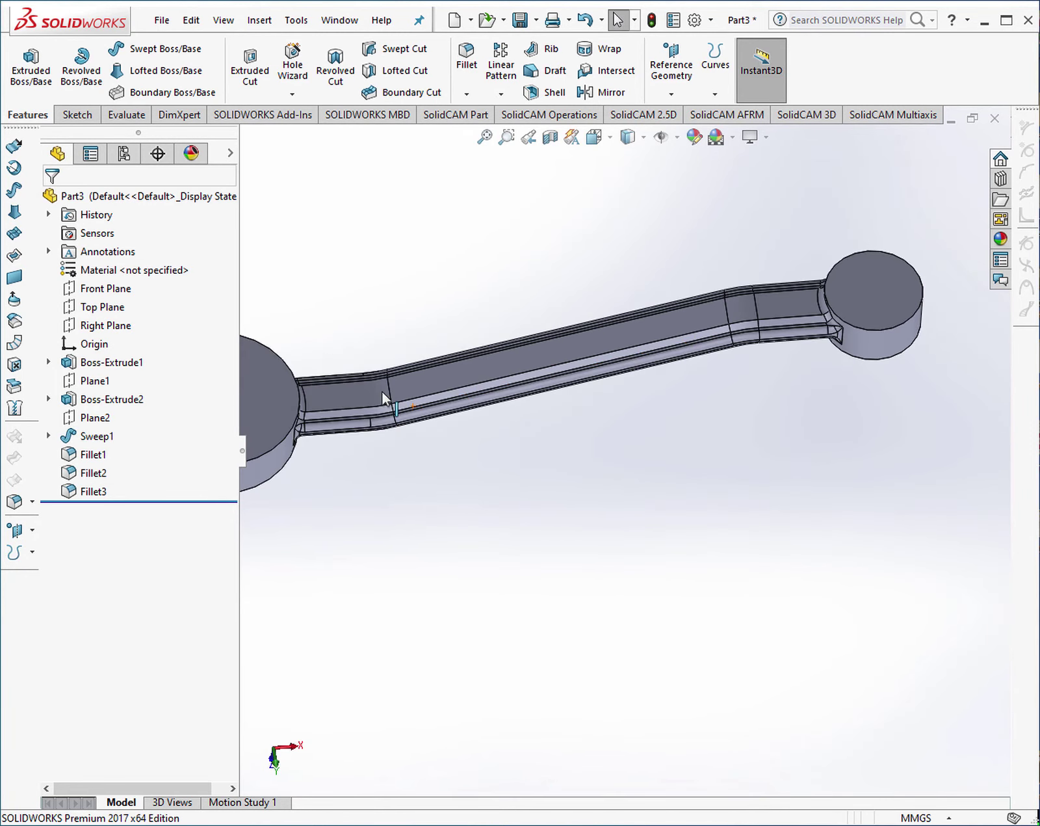
Set the fillet radius to 1.5 mm and select the first four arm edges.
scroll(403, 387, down, 3)
scroll(416, 400, down, 2)
scroll(409, 413, down, 2)
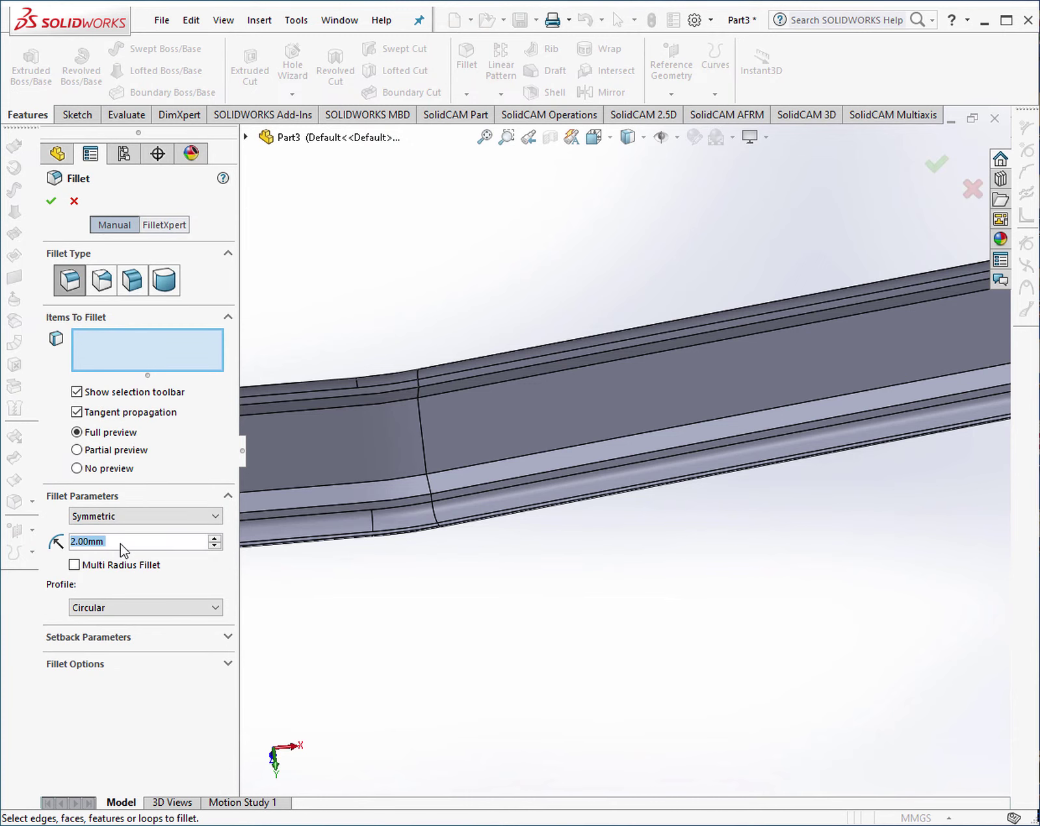
text(1,5)
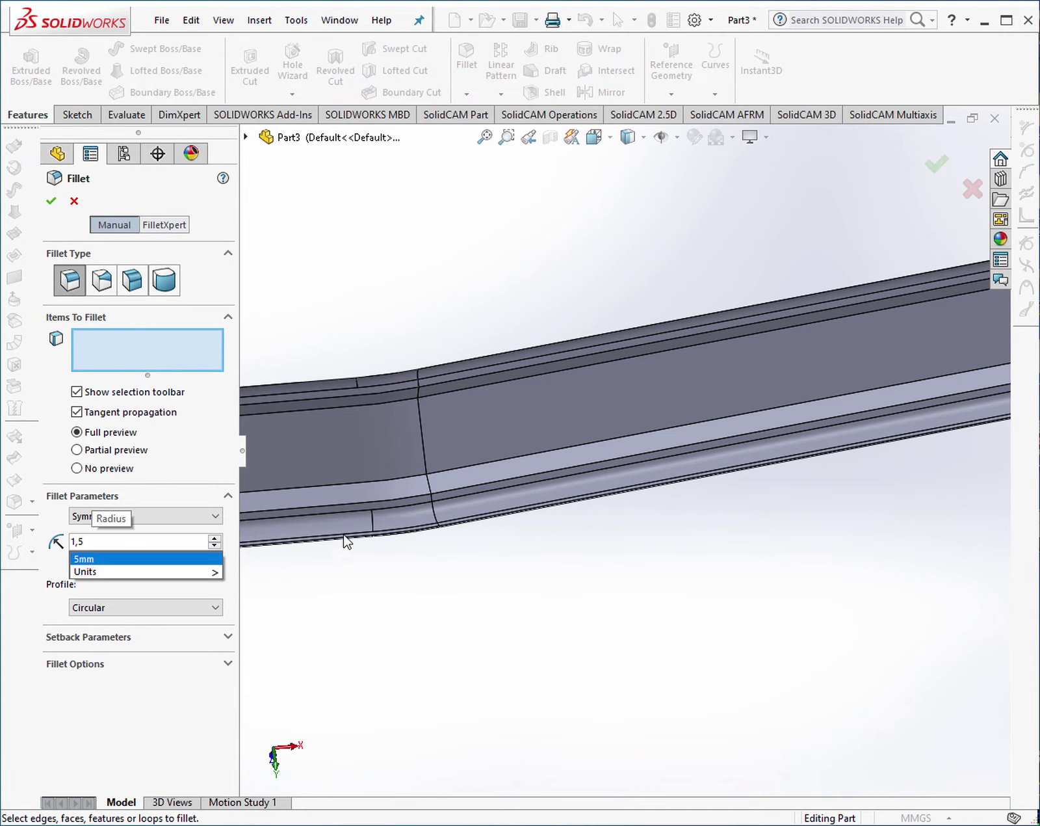
click(442, 605)
scroll(416, 508, down, 1)
click(428, 482)
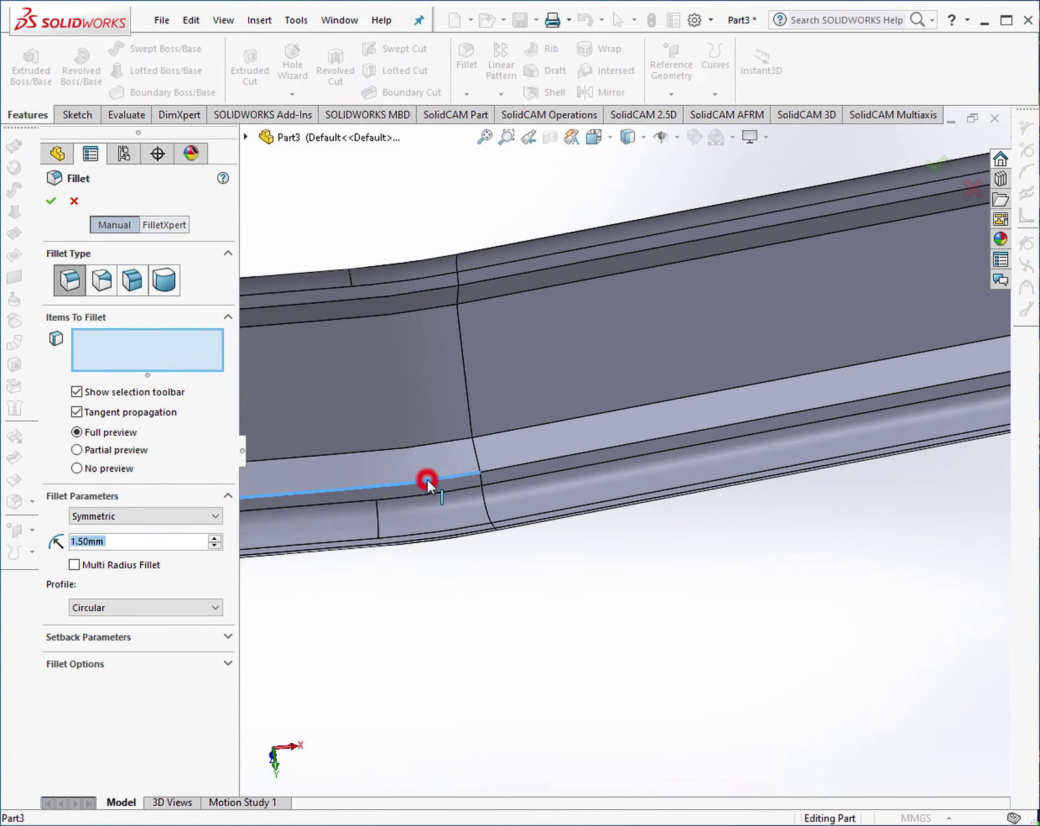
click(398, 449)
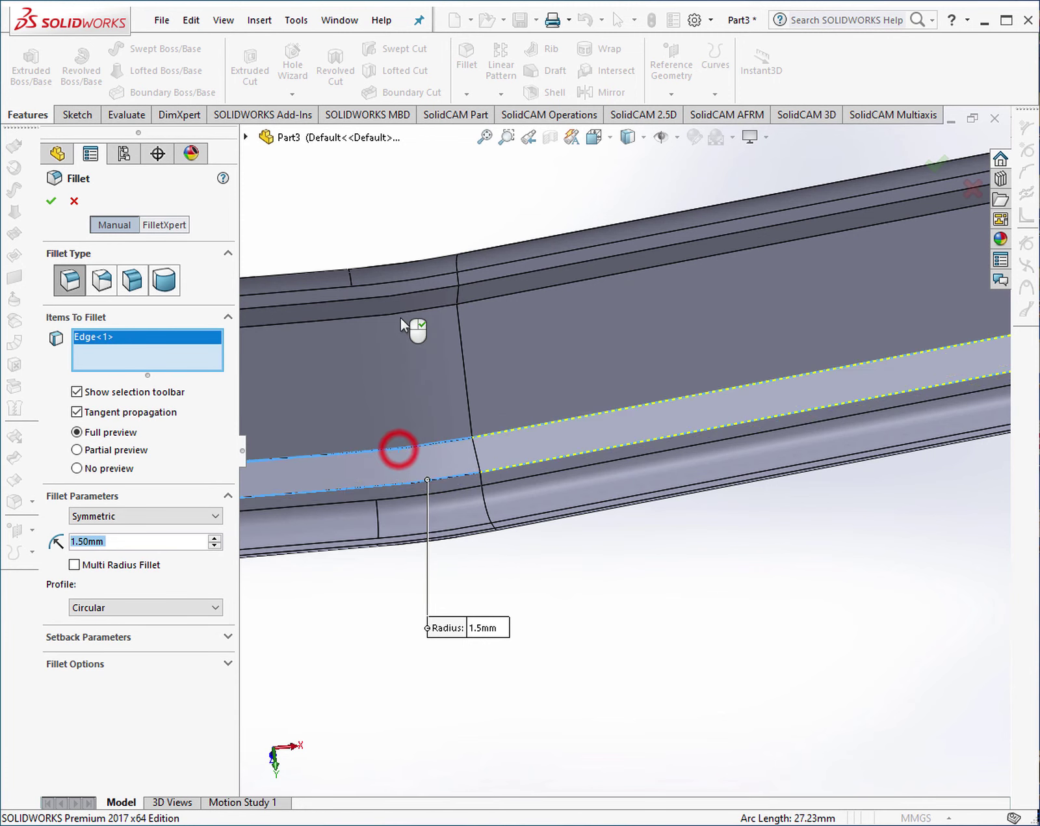
click(398, 314)
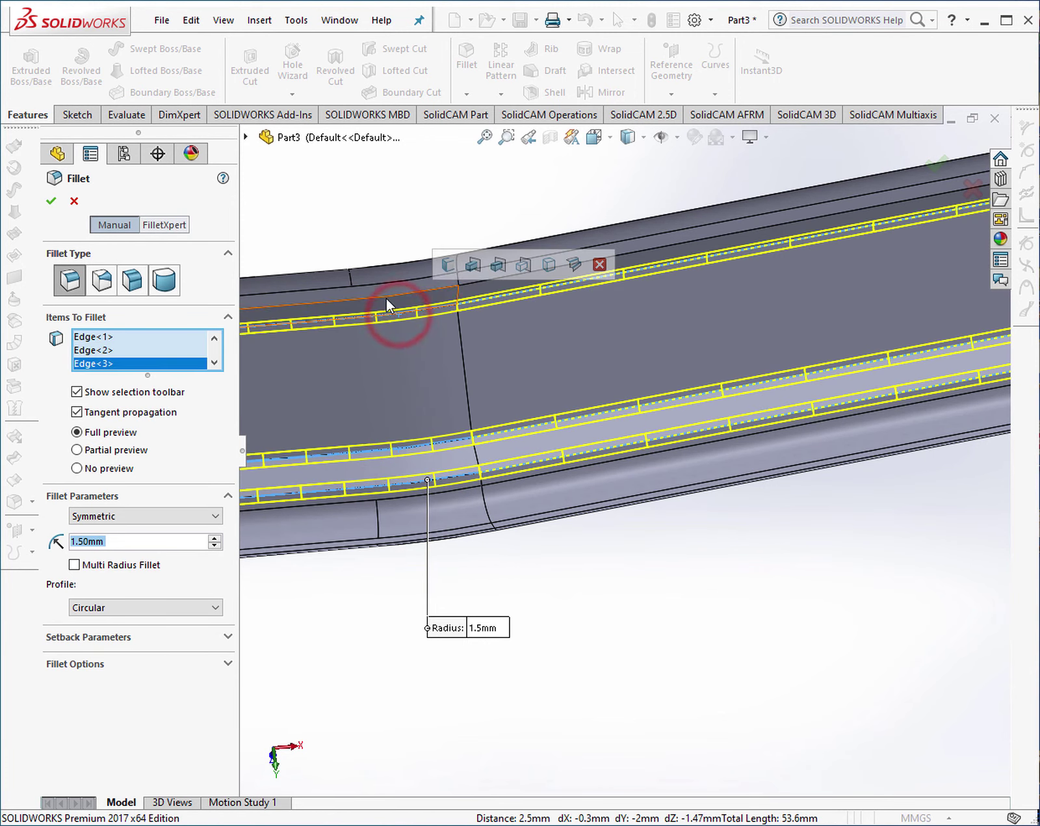
click(385, 294)
Add four more edges at the arm's bend and along the arm, then accept Fillet4.
mouse_move(464, 406)
middle_down()
mouse_move(548, 302)
mouse_move(678, 403)
mouse_move(530, 425)
mouse_move(476, 337)
mouse_move(432, 150)
middle_up()
mouse_move(507, 436)
middle_down()
mouse_move(471, 214)
mouse_move(434, 295)
mouse_move(404, 328)
mouse_move(369, 449)
middle_up()
scroll(368, 443, down, 3)
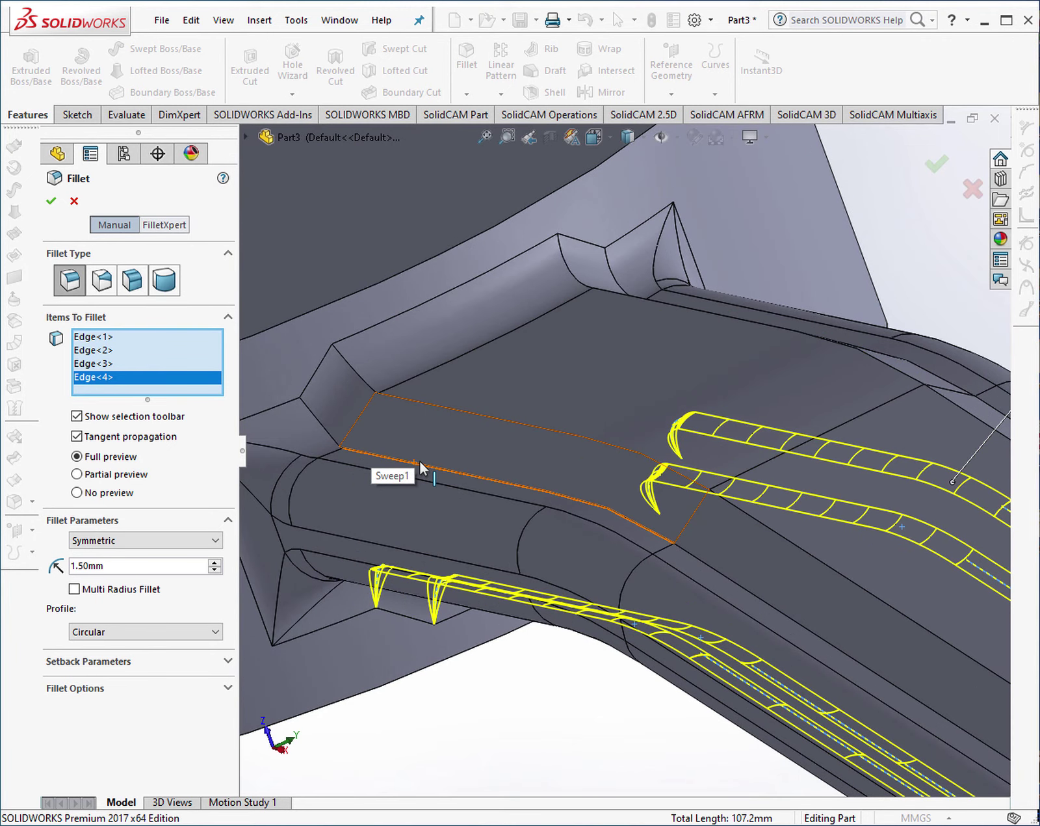
click(421, 463)
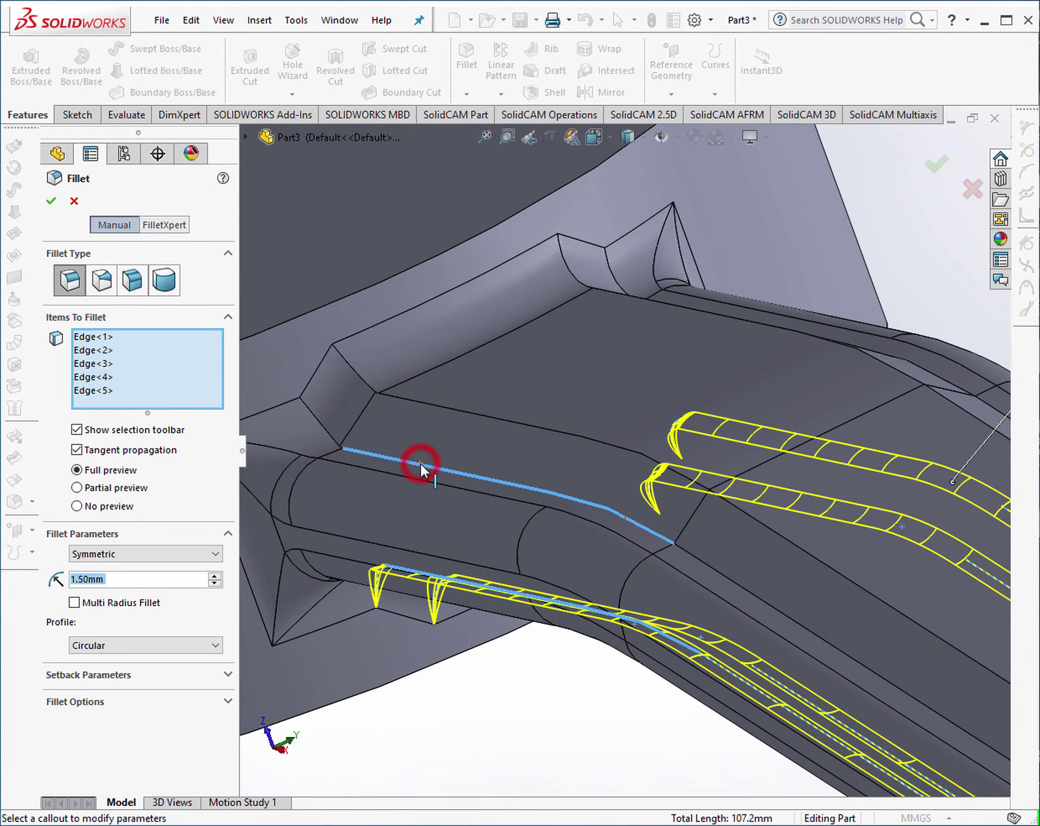
click(417, 403)
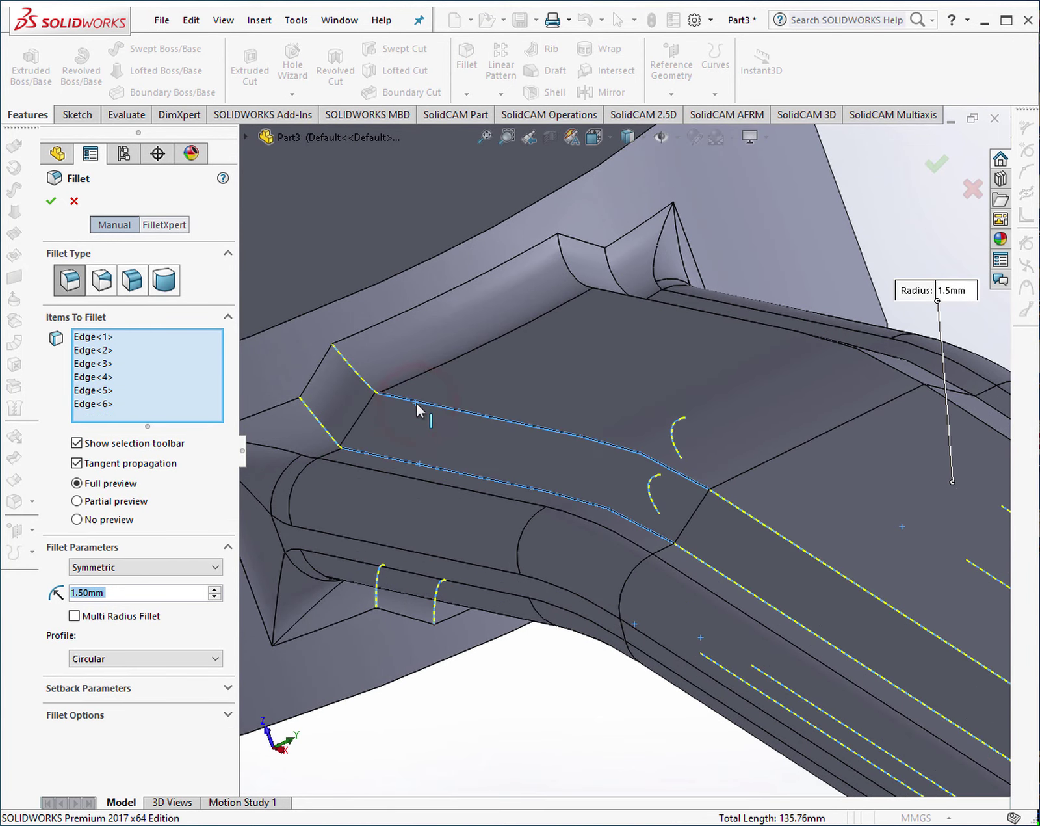
middle_drag(683, 260, 689, 395)
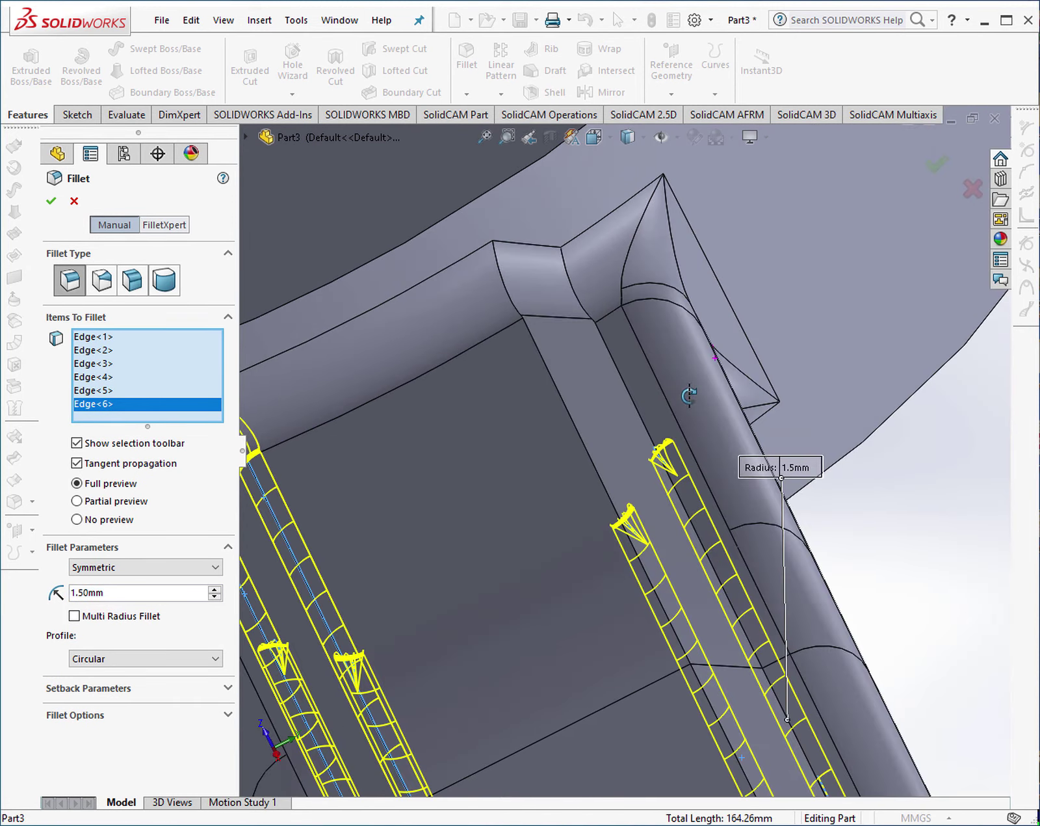
click(553, 389)
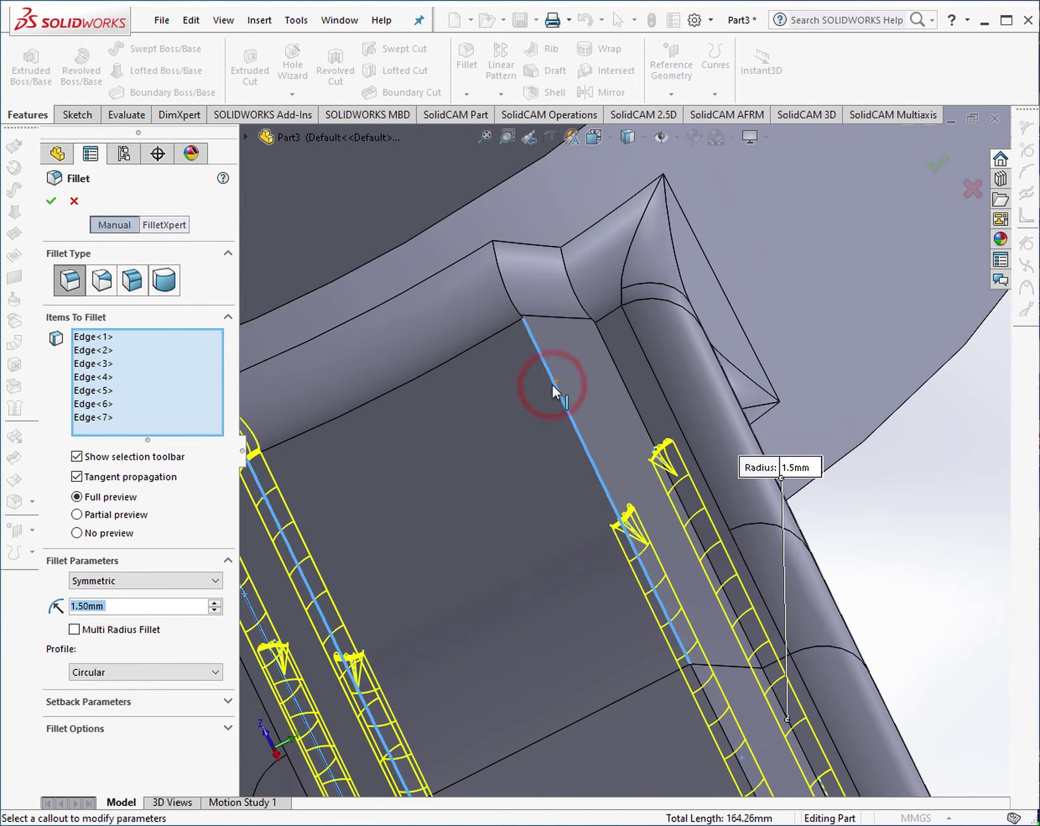
click(627, 391)
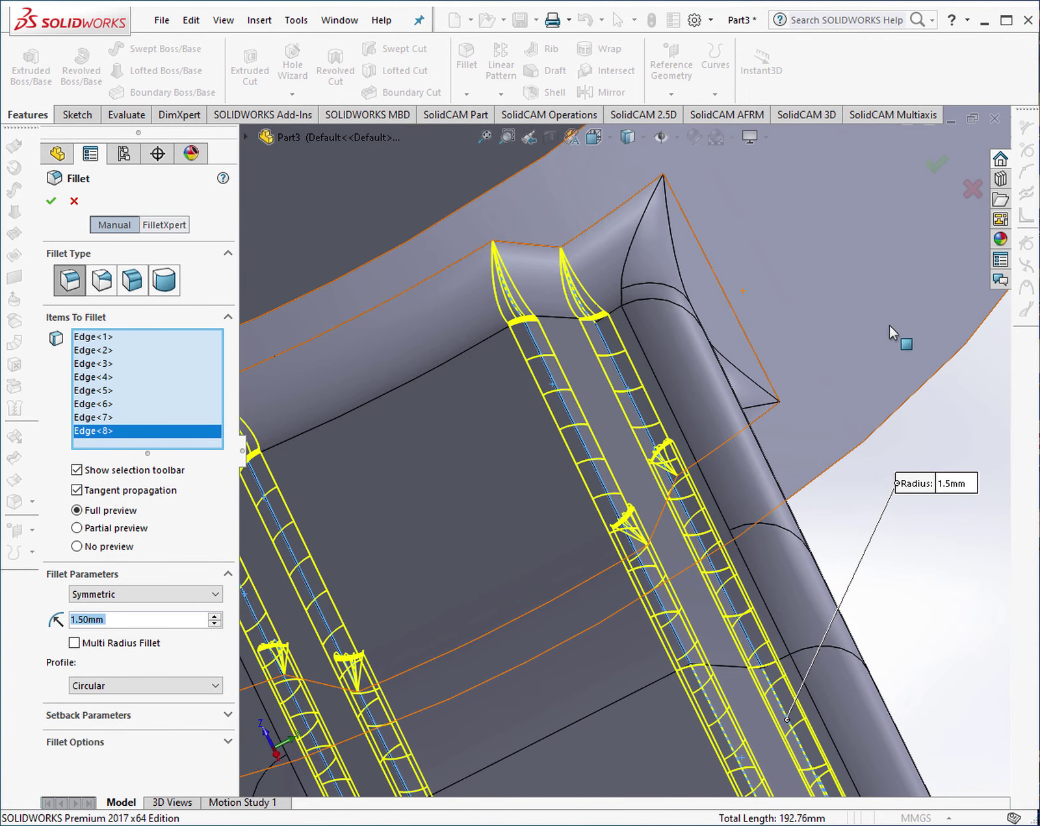
scroll(889, 331, up, 3)
key(Return)
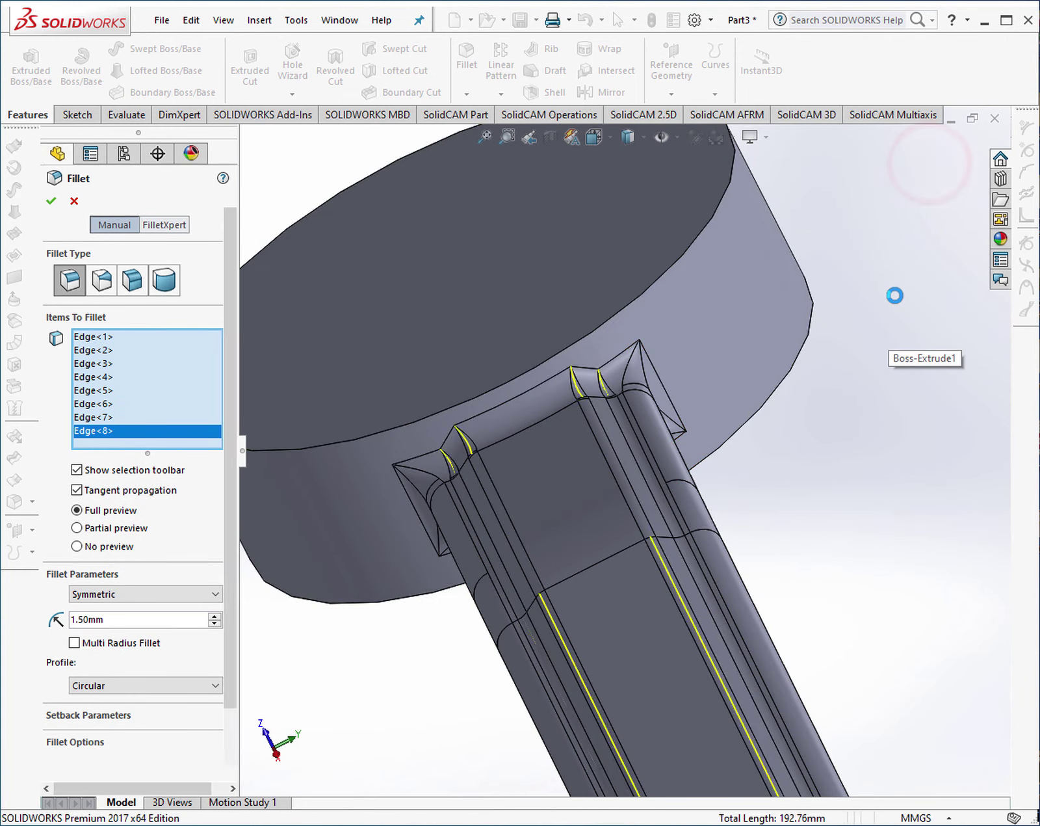
Select the top face of the first round head.
scroll(846, 438, up, 3)
middle_drag(656, 524, 757, 525)
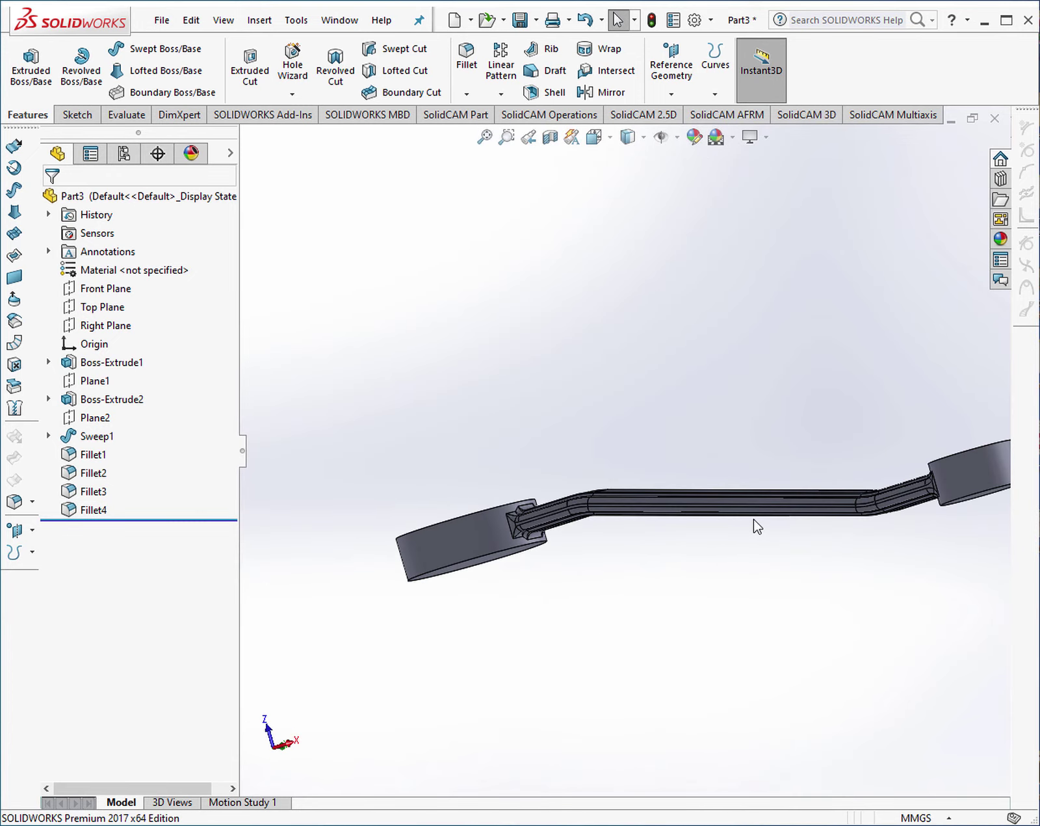
mouse_move(862, 492)
middle_down()
mouse_move(845, 538)
mouse_move(938, 581)
middle_up()
scroll(923, 566, down, 5)
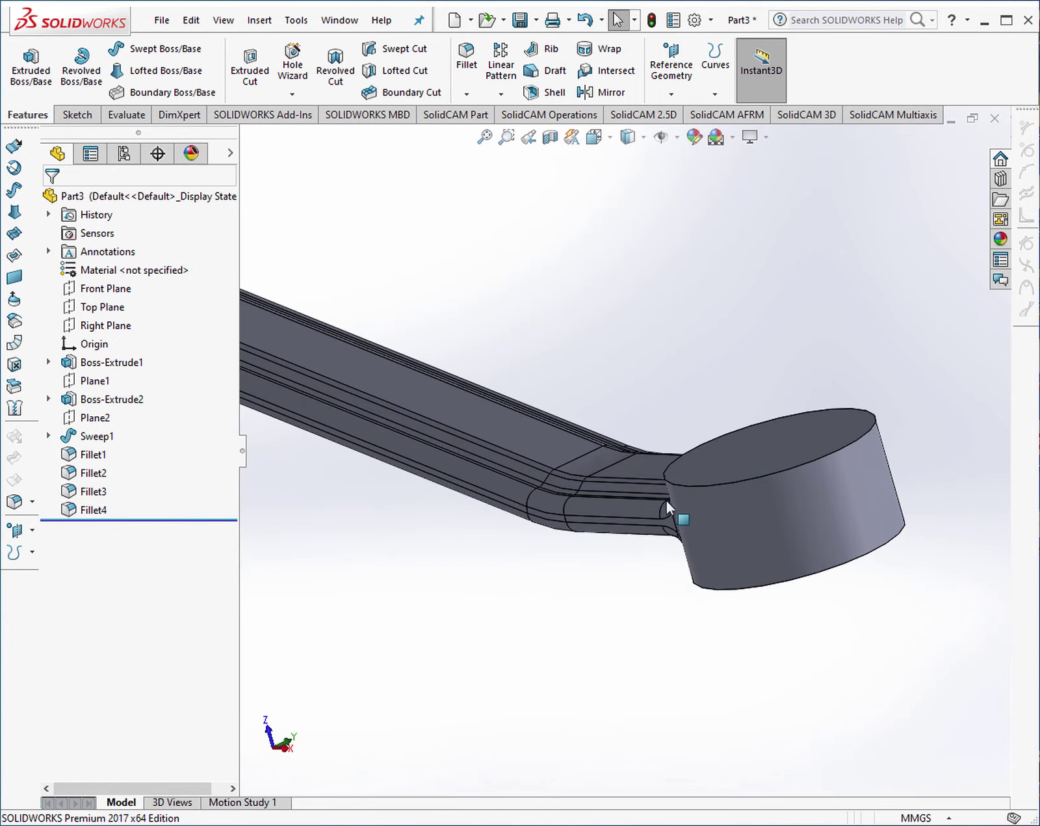
scroll(487, 411, up, 5)
scroll(434, 385, down, 3)
click(361, 390)
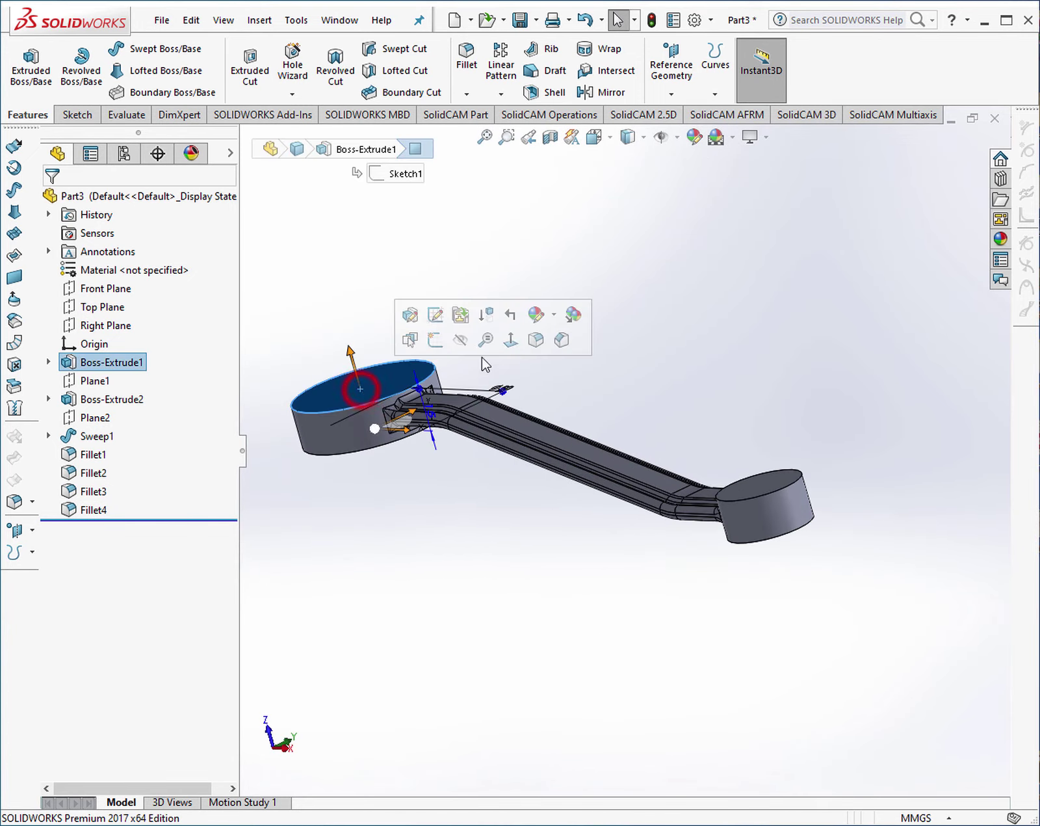
View the head face Normal To and sketch a hexagon centred on it.
click(510, 341)
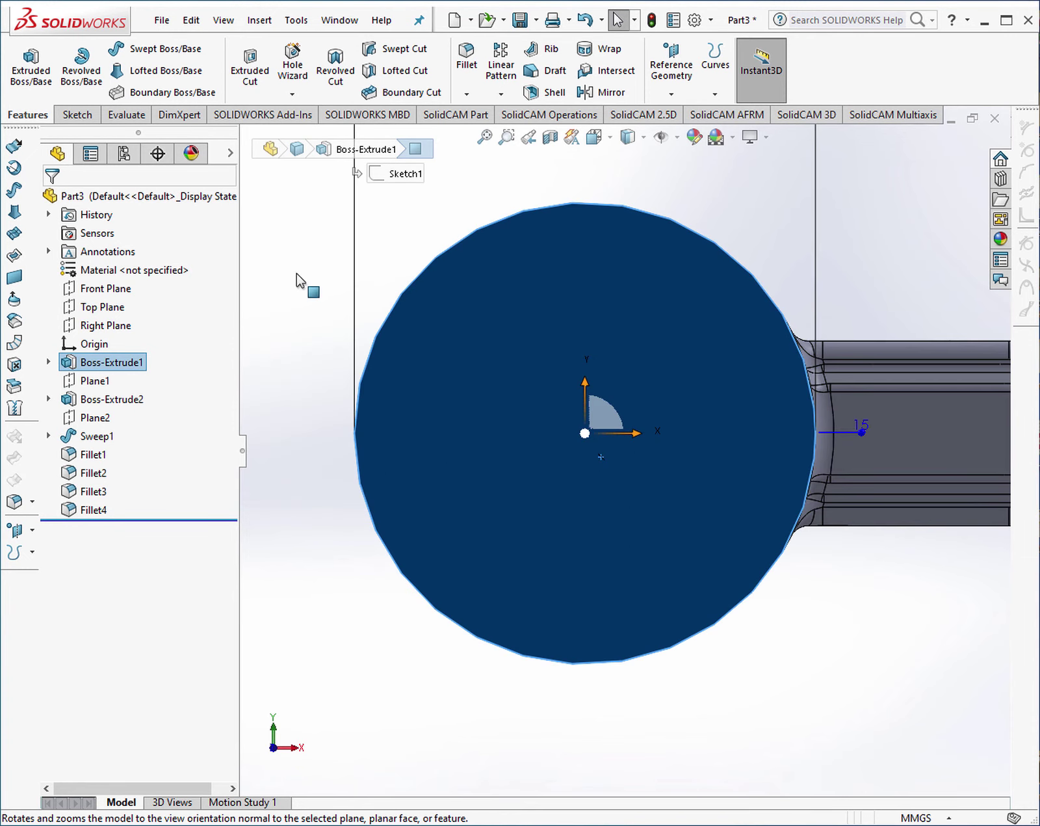
click(73, 110)
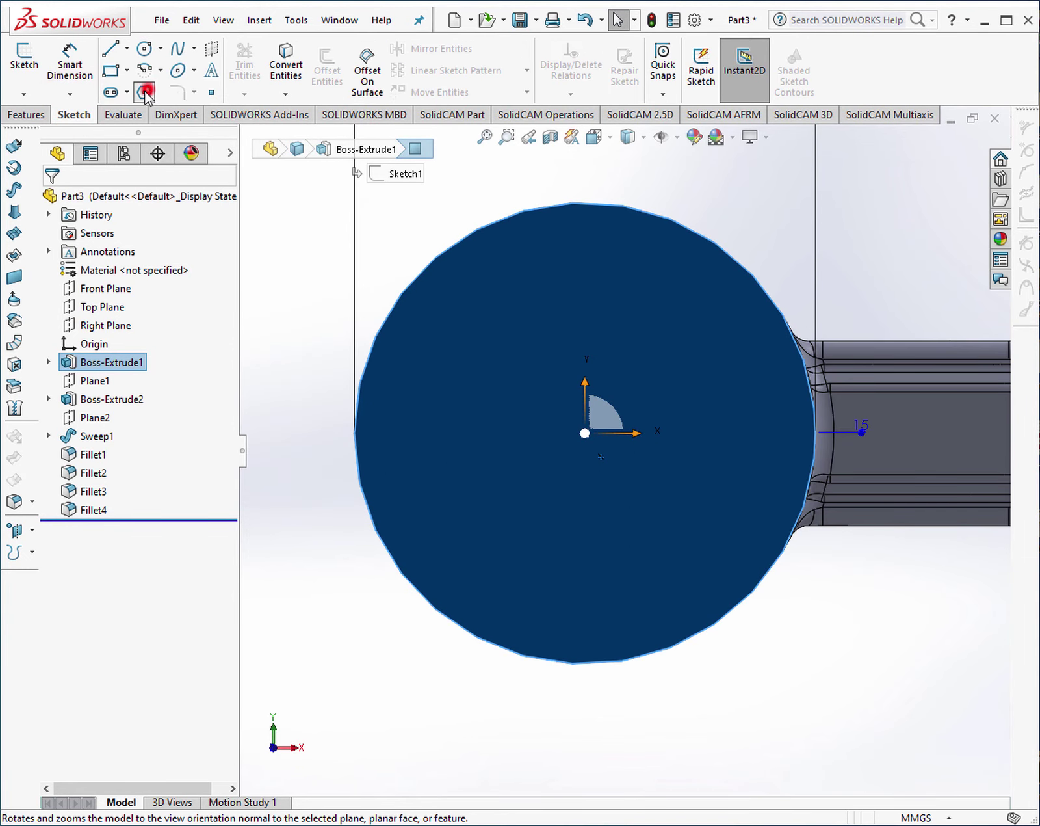
click(144, 91)
click(584, 433)
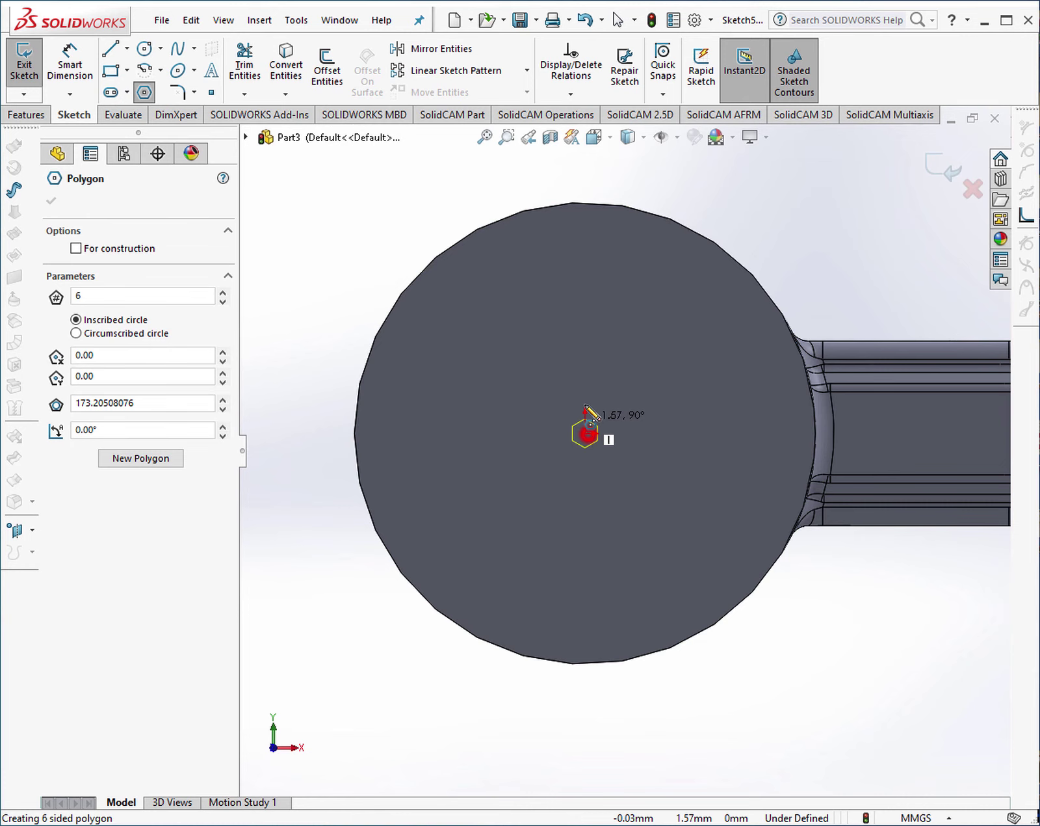
click(583, 263)
key(ctrl+7)
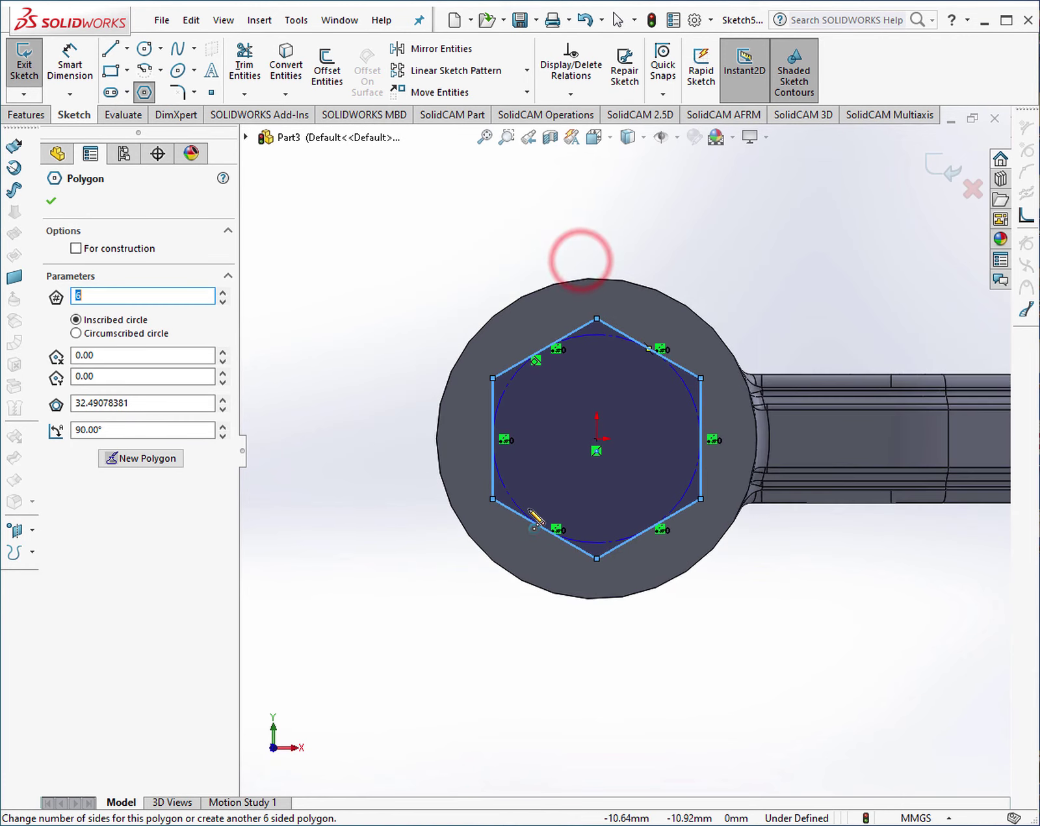
Cut the hexagon 30 mm deep into the head as Cut-Extrude1.
click(27, 115)
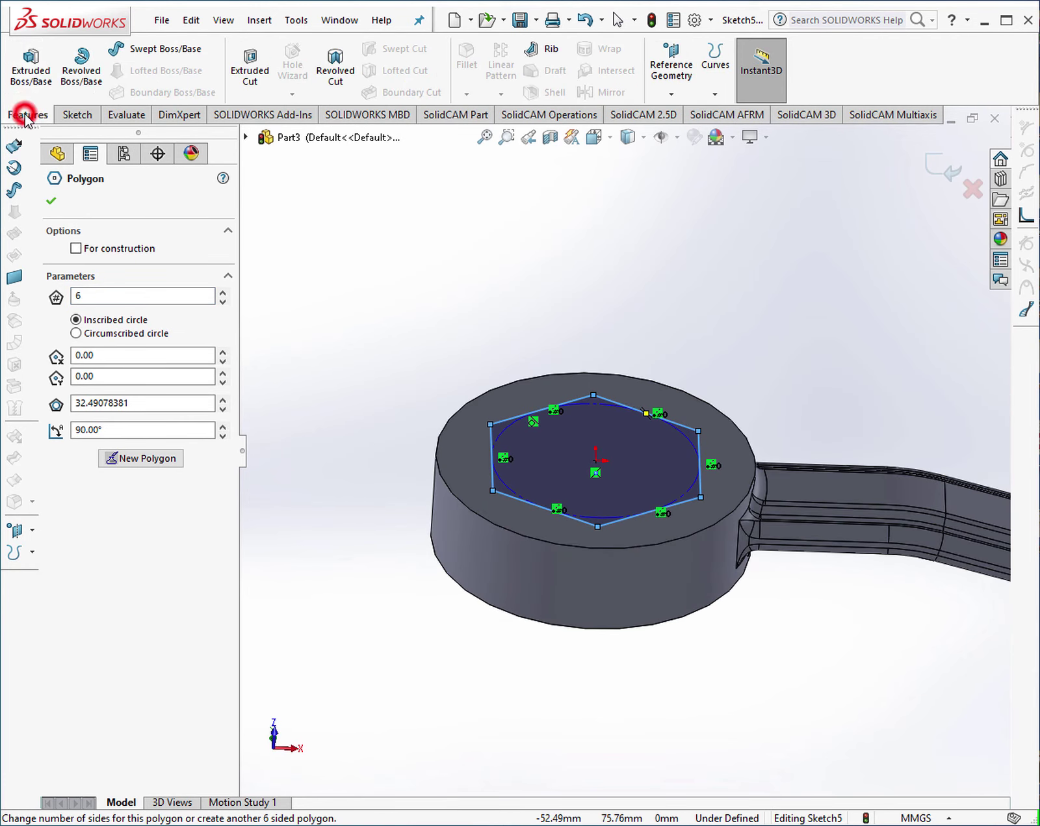
click(253, 63)
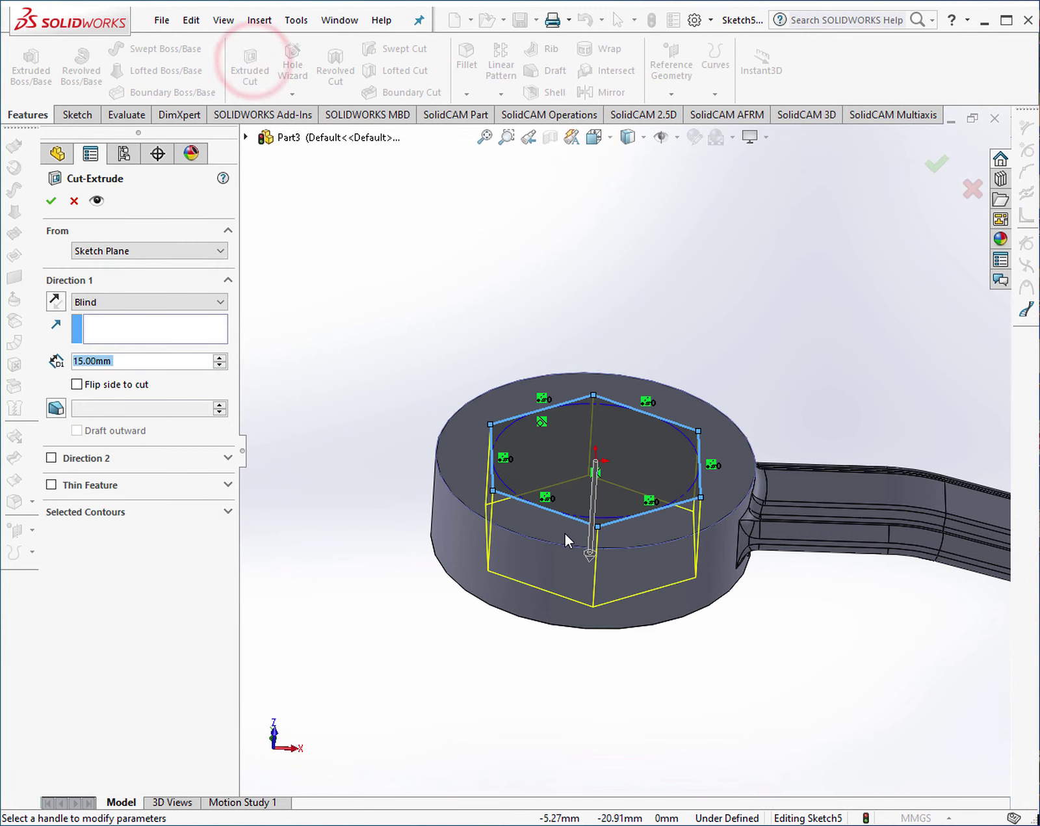
drag(593, 559, 586, 634)
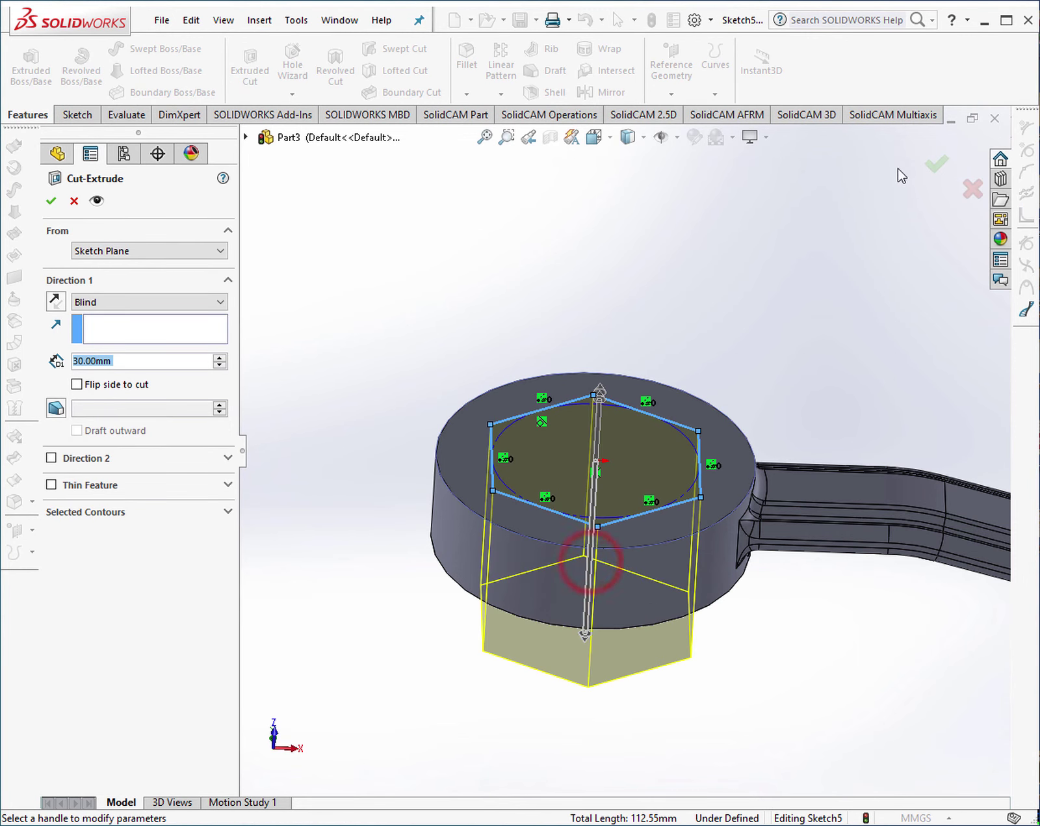
click(936, 159)
middle_drag(641, 320, 863, 500)
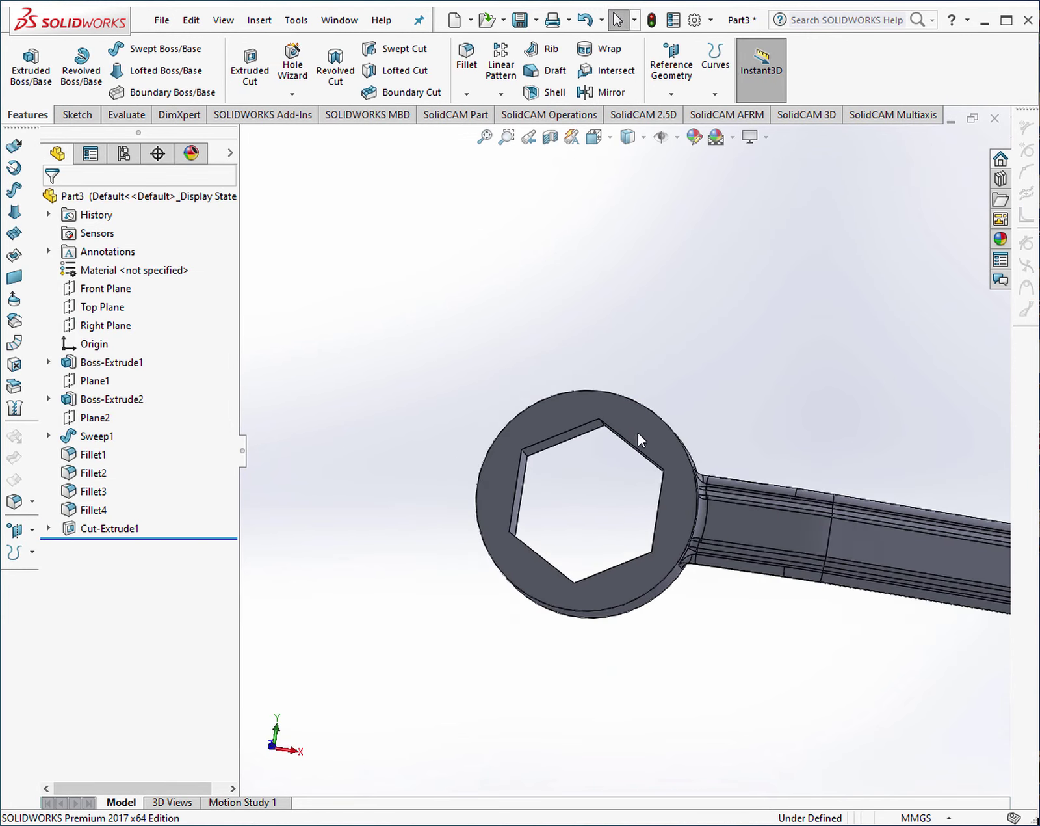
Select the other head's top face and view it Normal To.
scroll(863, 501, up, 2)
scroll(818, 493, down, 5)
click(821, 489)
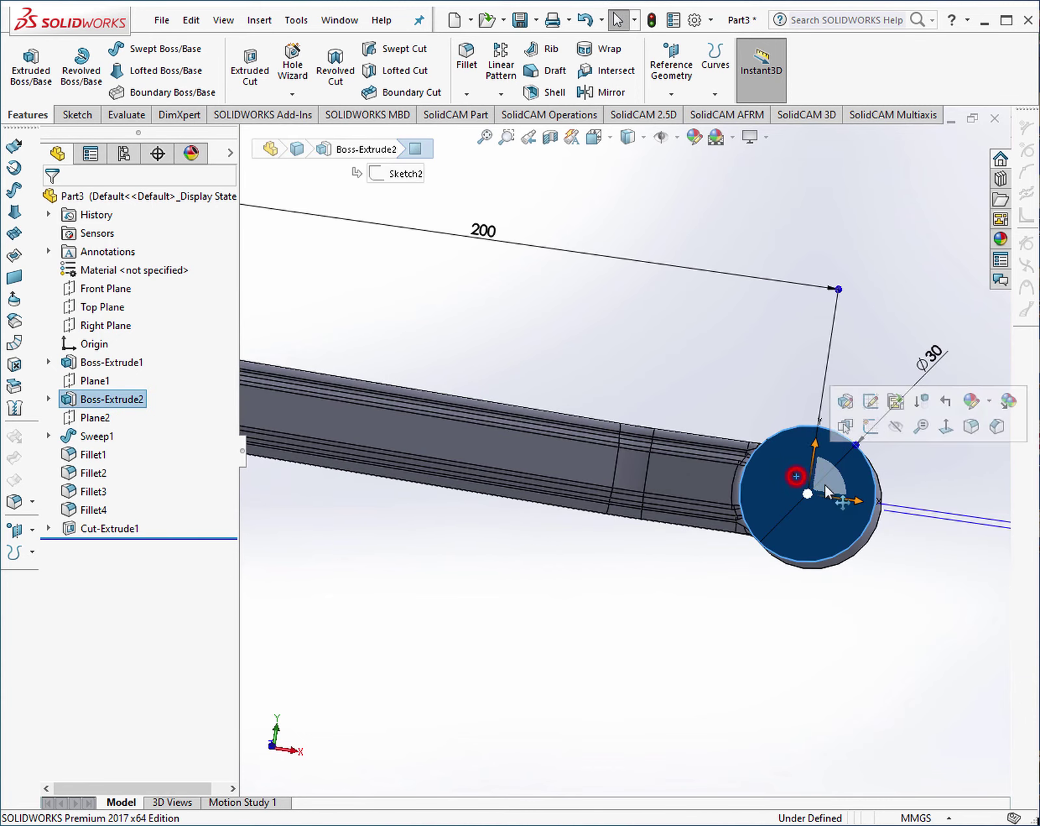
click(953, 430)
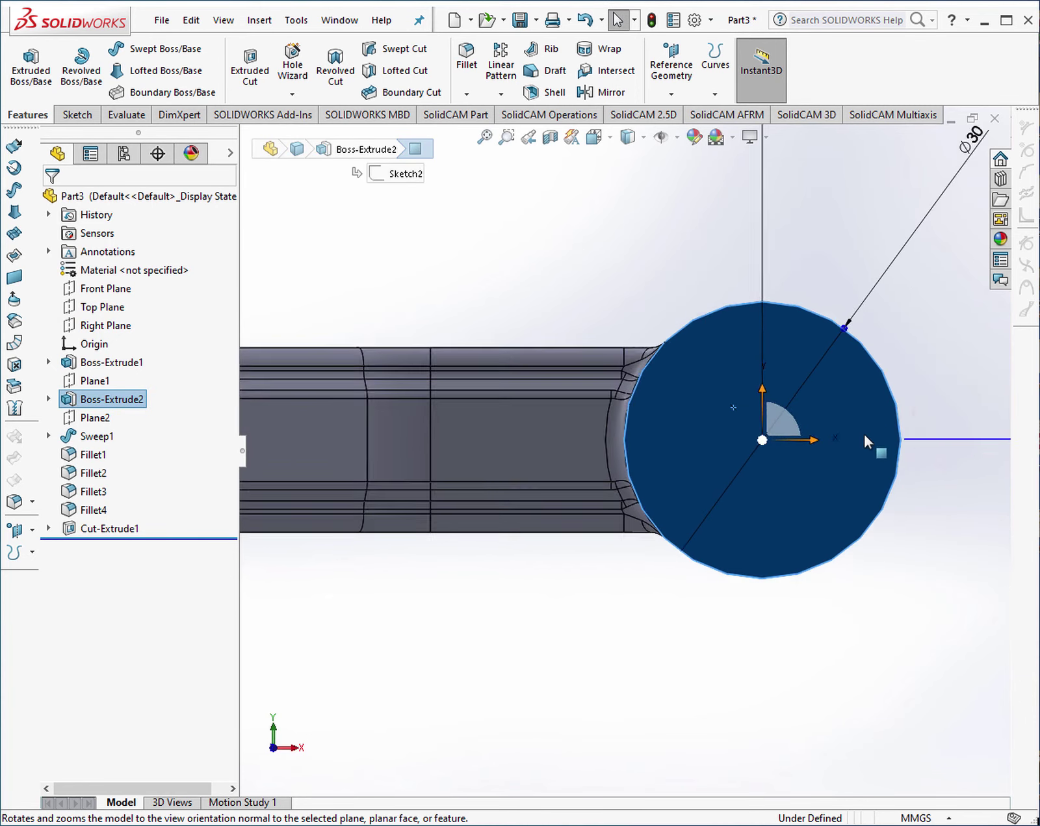
Sketch a corner rectangle on the head and drag its corners to size it.
click(76, 115)
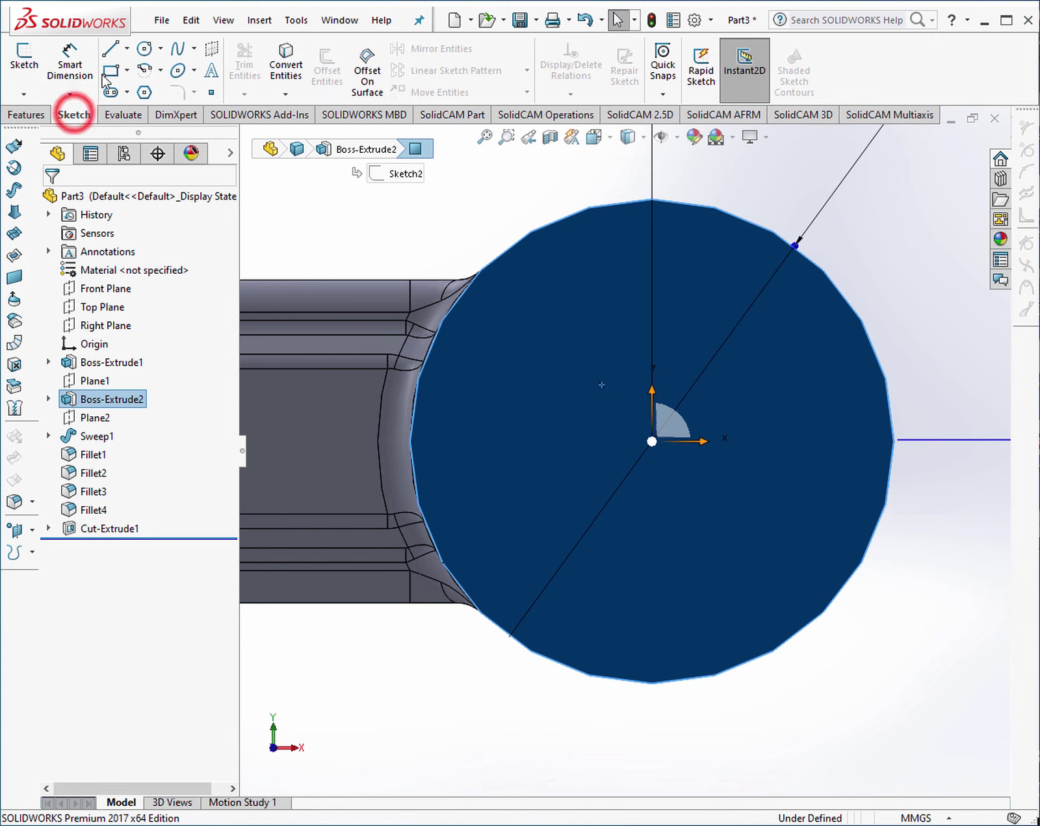
click(111, 71)
click(511, 285)
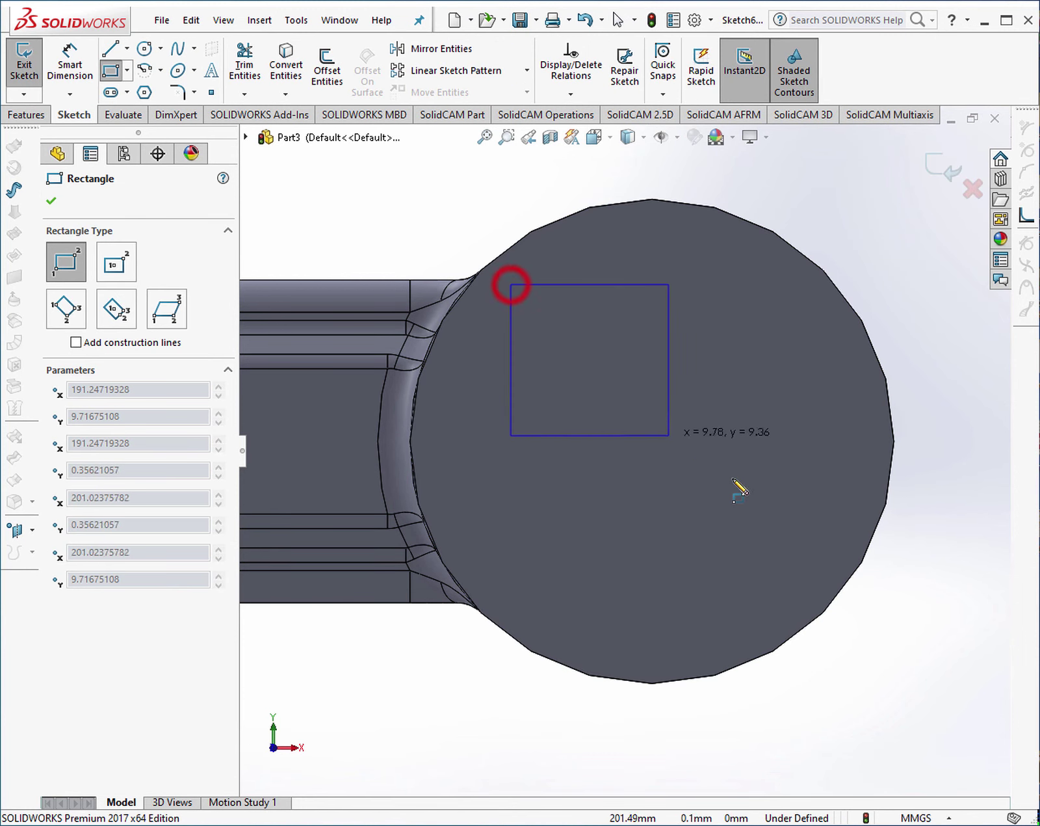
click(757, 530)
key(Escape)
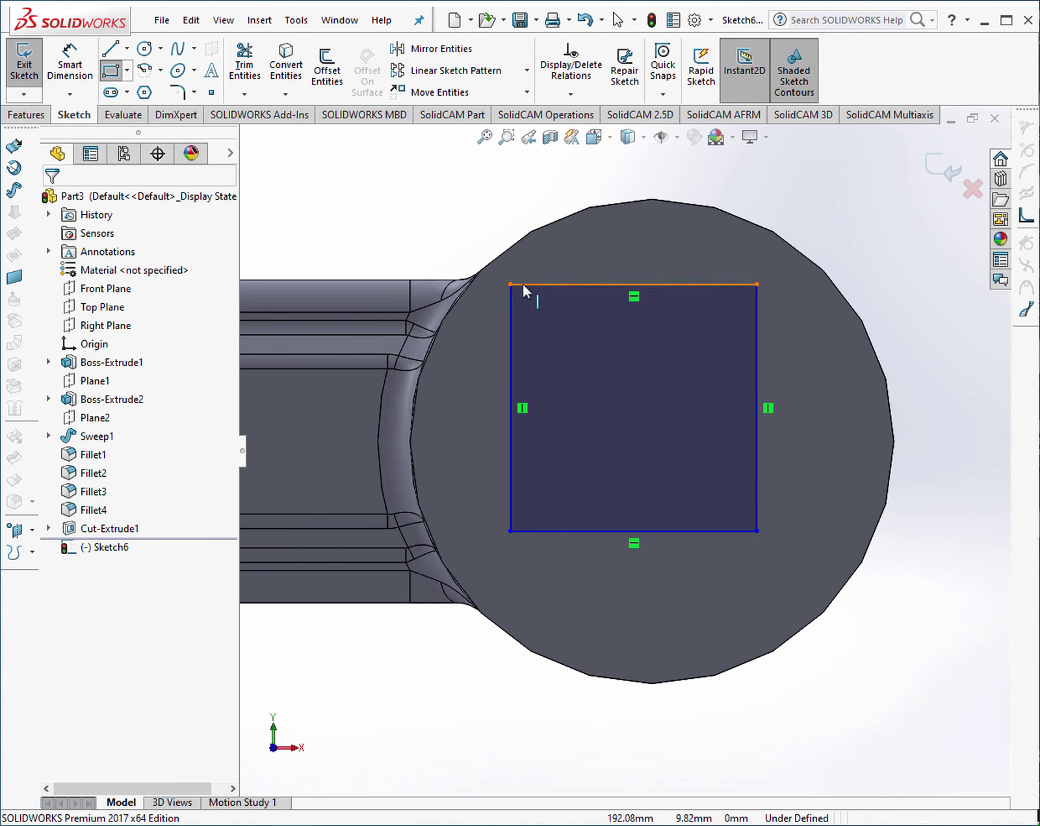
drag(510, 284, 531, 312)
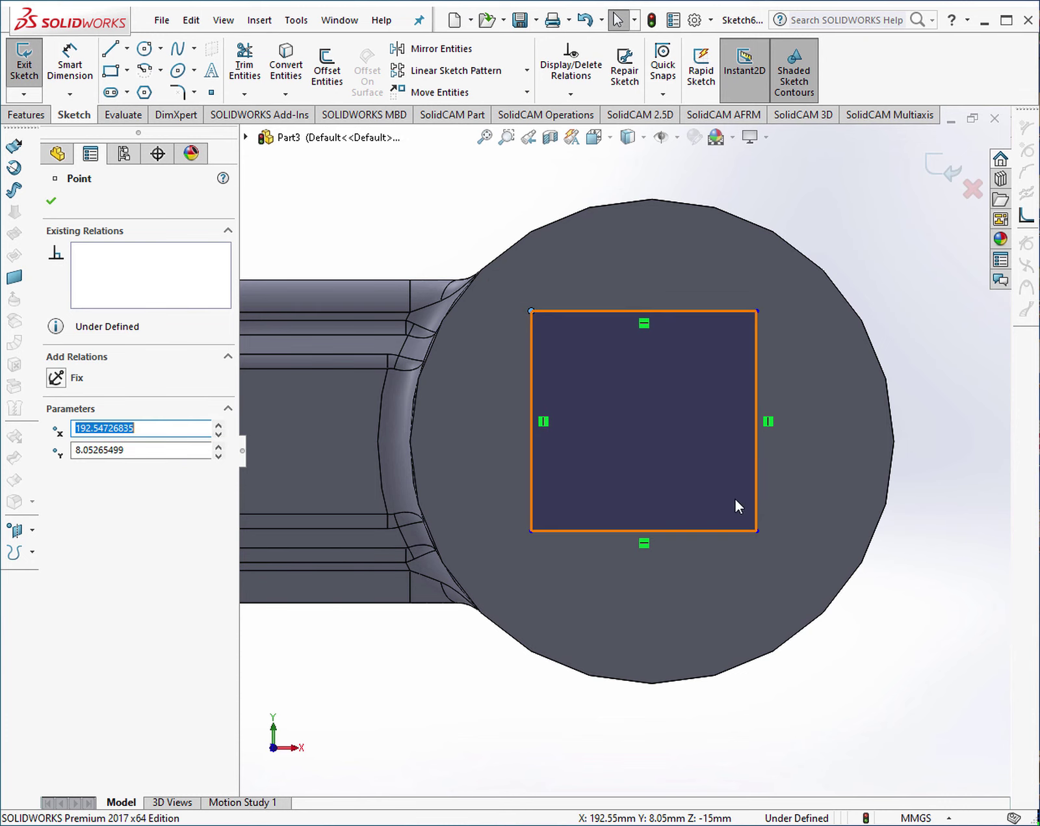
drag(756, 529, 770, 565)
Cut the rectangle 30 mm deep into the head as Cut-Extrude2.
scroll(623, 447, up, 3)
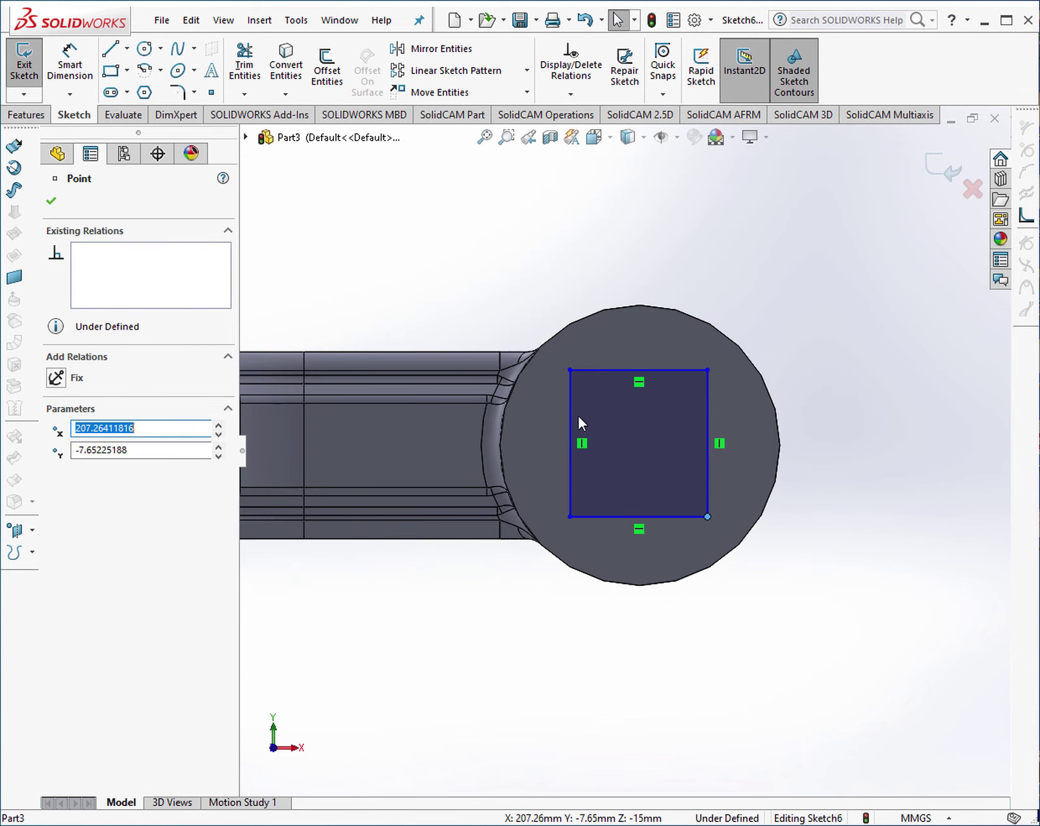
middle_drag(530, 338, 529, 237)
click(20, 113)
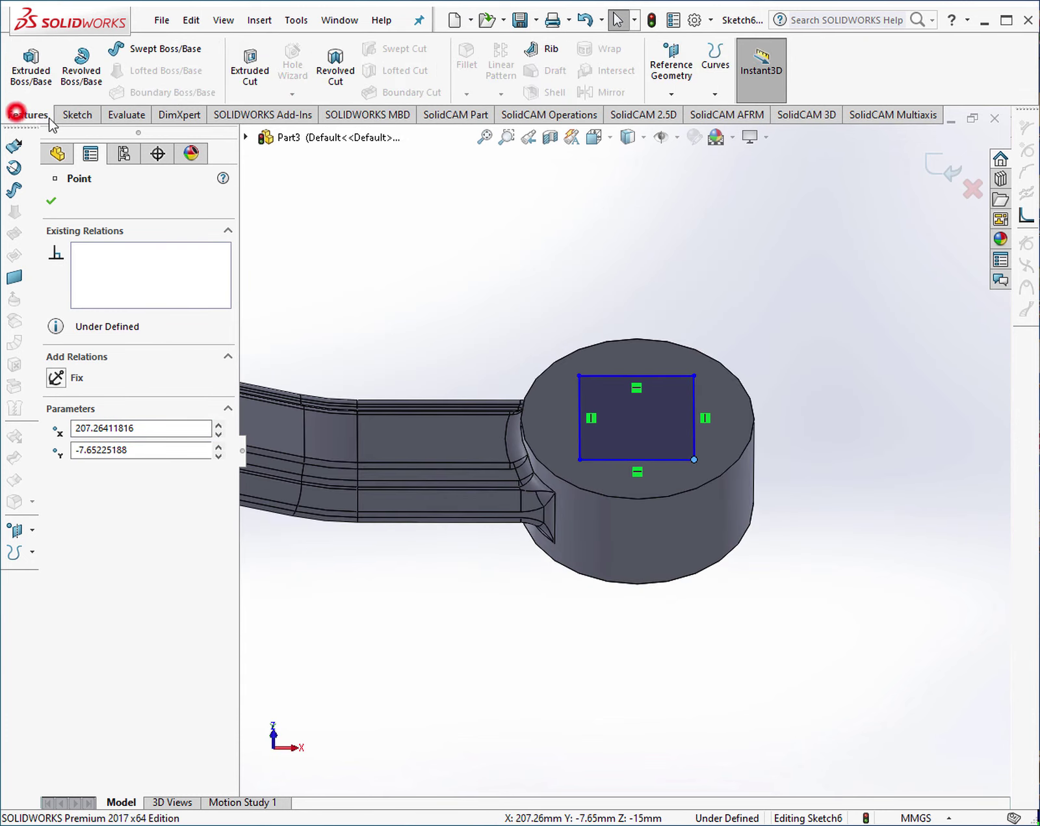
click(249, 65)
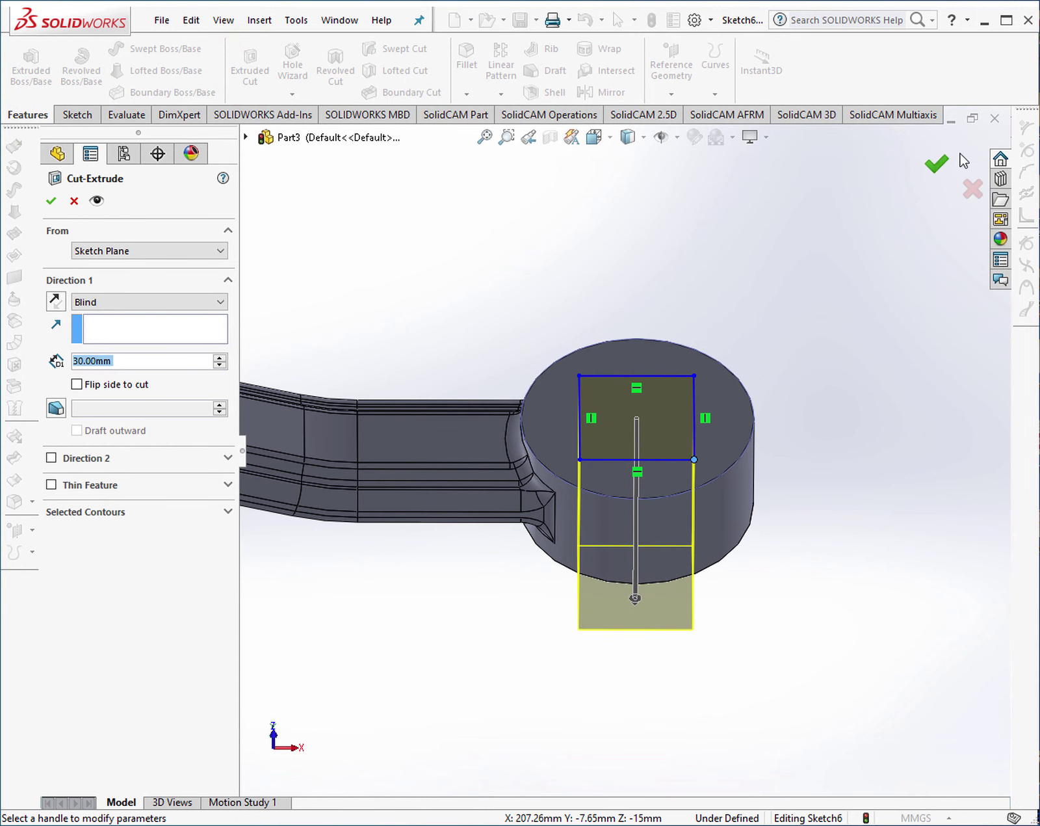
click(801, 251)
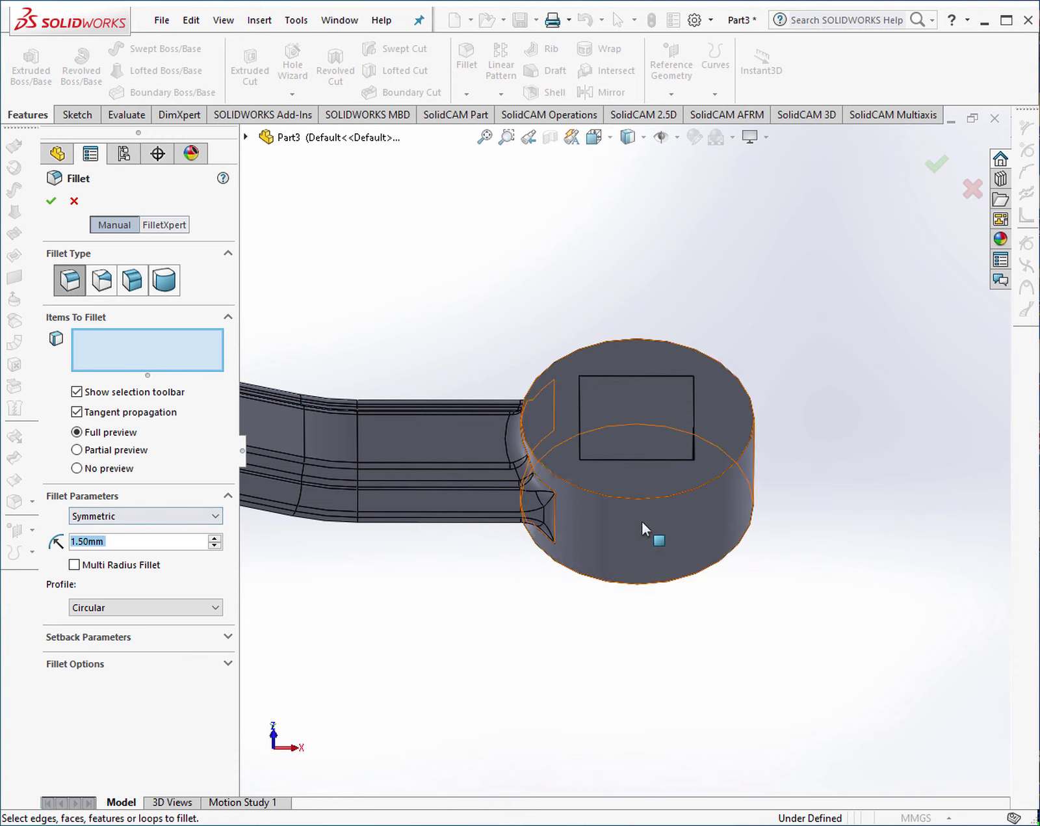
Select the square-hole head's top and bottom outer rims for the 1.5 mm fillet.
click(634, 498)
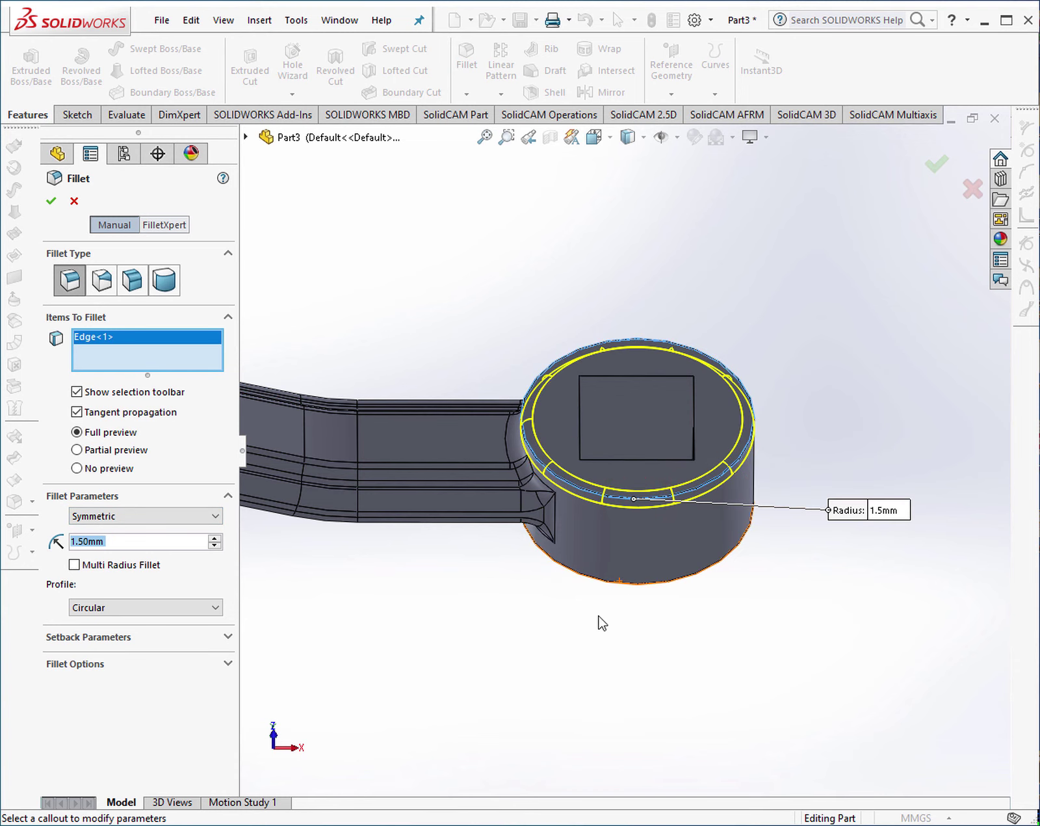
middle_drag(603, 623, 569, 410)
scroll(732, 609, down, 5)
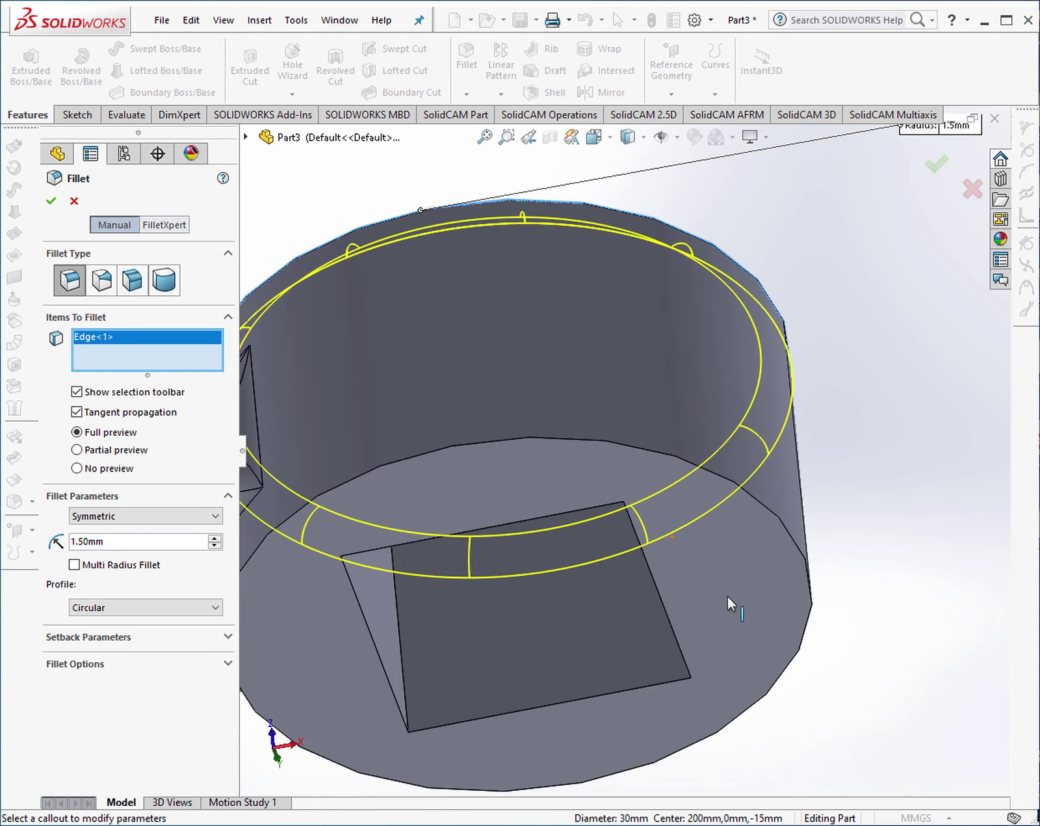
click(799, 553)
scroll(691, 541, up, 5)
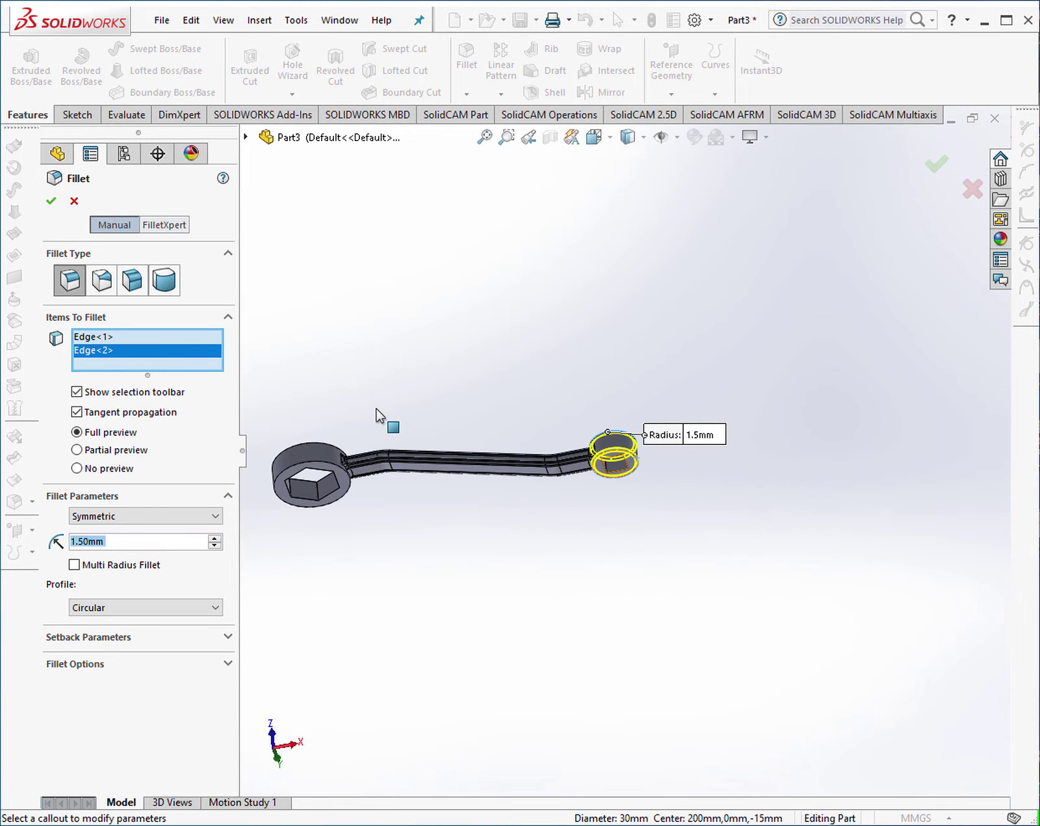
Add the hex head's top and bottom rims to Fillet5 and view the wrench from above.
mouse_move(377, 416)
middle_down()
mouse_move(451, 532)
mouse_move(471, 515)
middle_up()
scroll(447, 480, down, 3)
scroll(464, 481, down, 4)
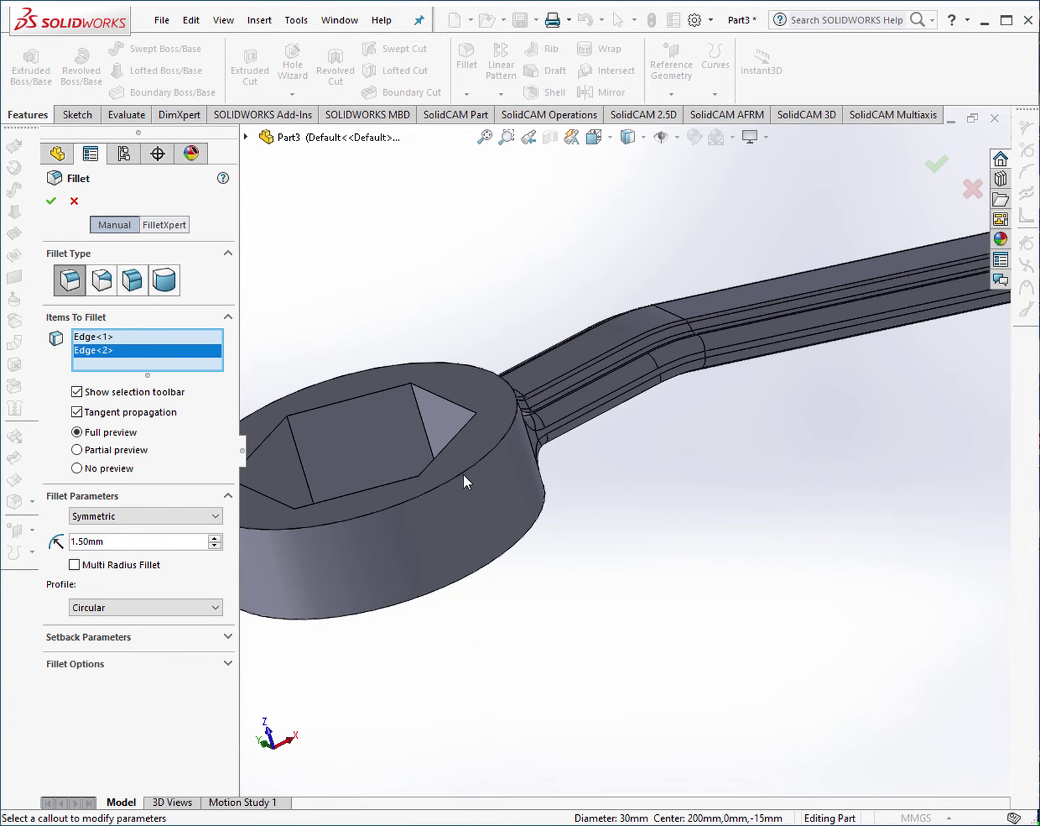
click(463, 474)
mouse_move(522, 631)
middle_down()
mouse_move(488, 560)
mouse_move(472, 485)
middle_up()
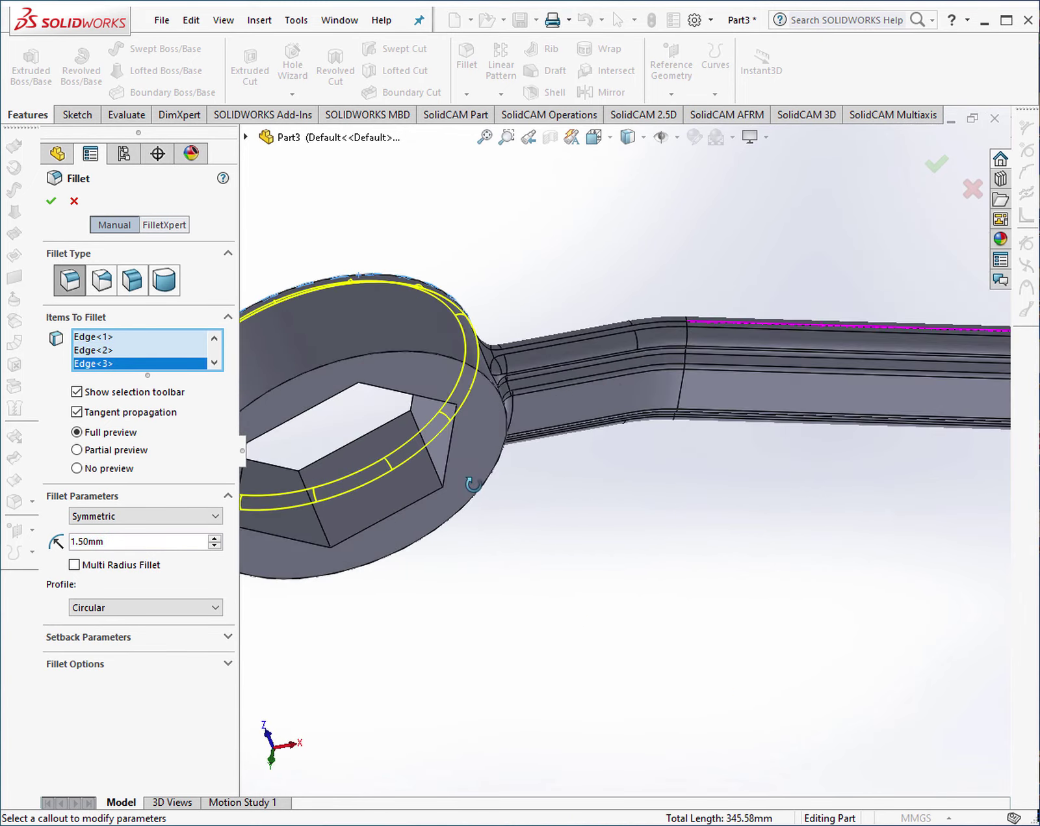
scroll(436, 364, down, 3)
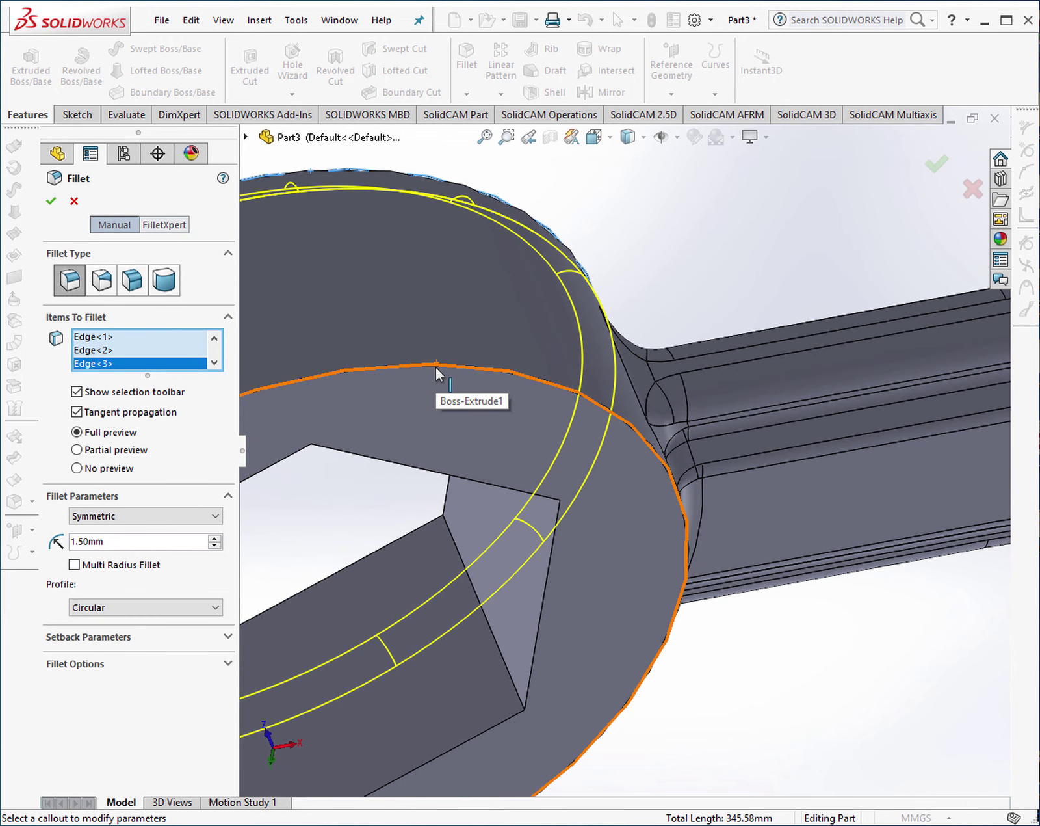
click(435, 365)
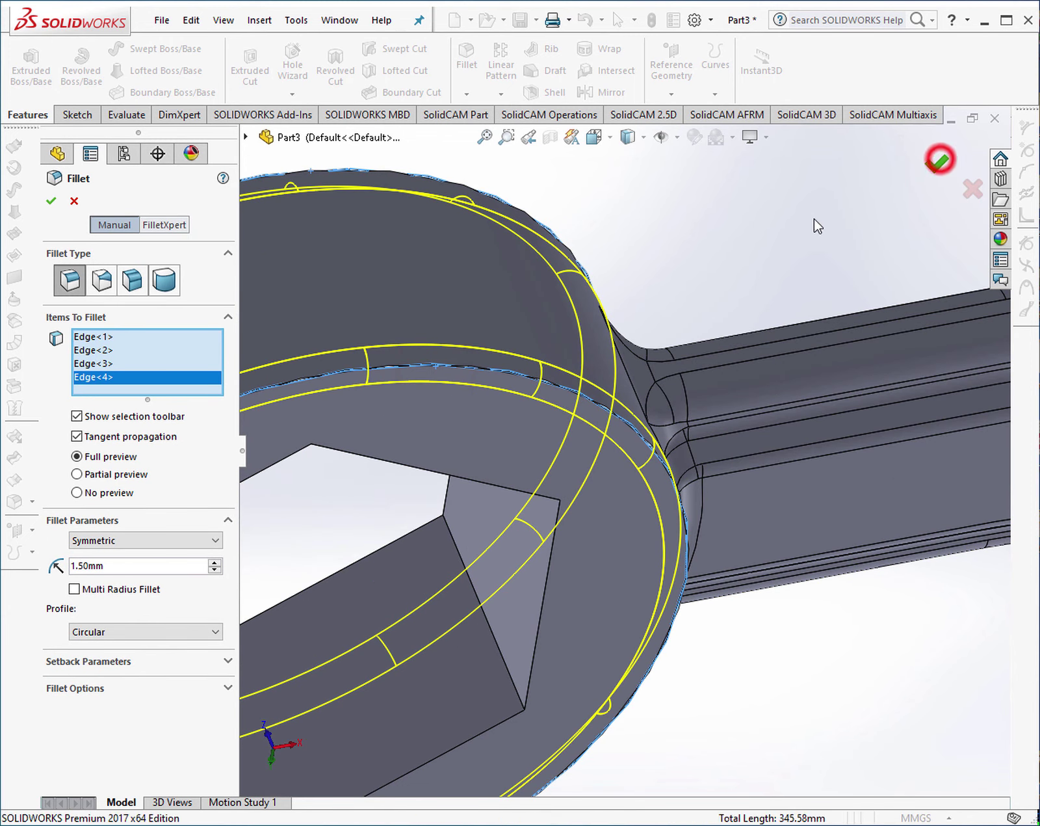
scroll(639, 375, up, 3)
scroll(747, 527, up, 3)
scroll(730, 429, up, 2)
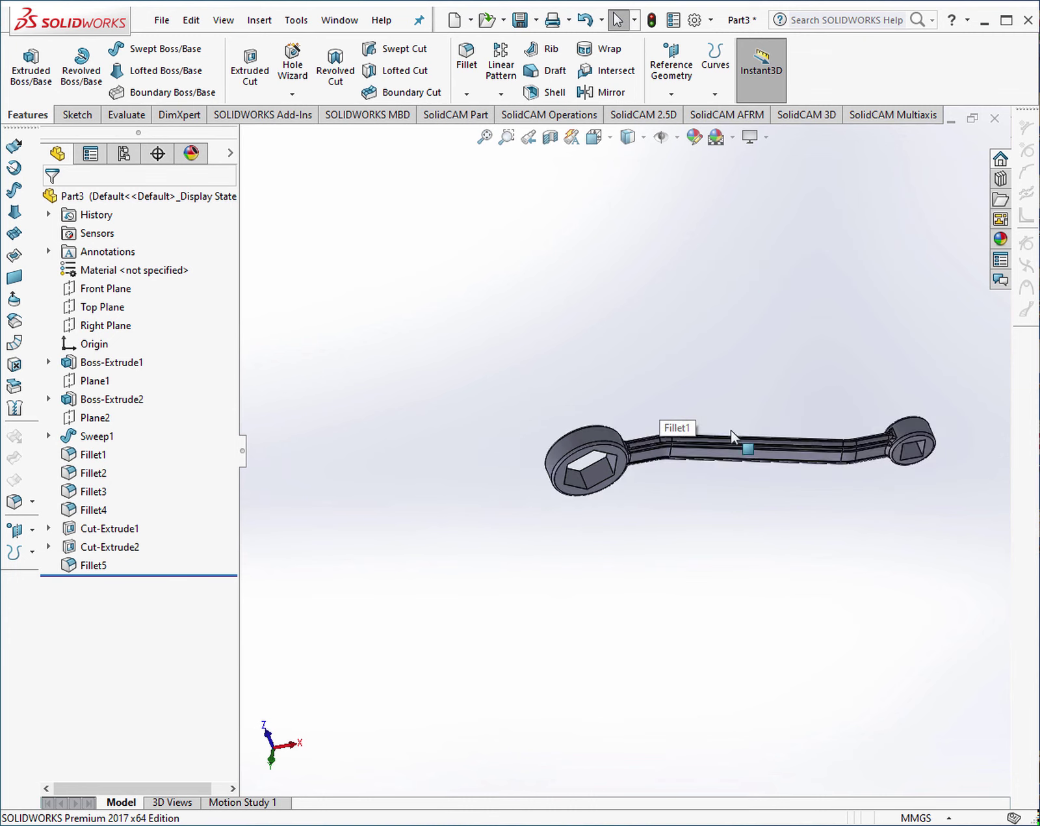
mouse_move(731, 430)
middle_down()
mouse_move(732, 606)
mouse_move(792, 659)
middle_up()
scroll(869, 458, down, 2)
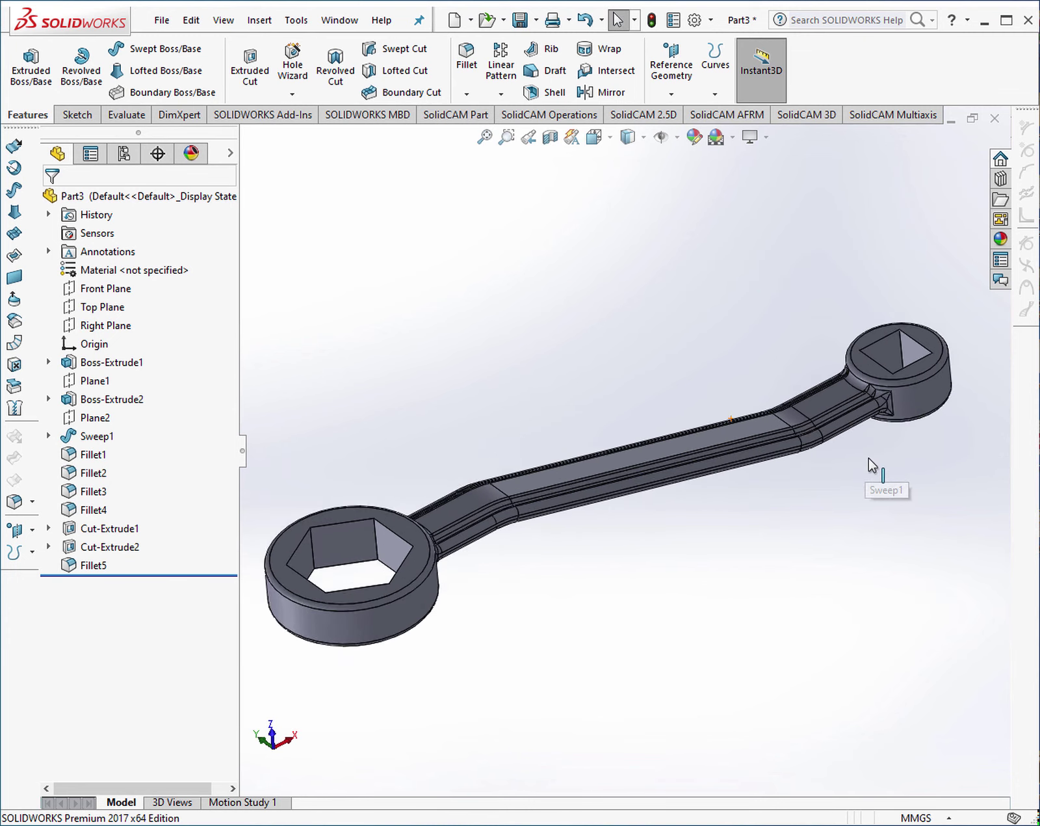
mouse_move(778, 487)
middle_down()
mouse_move(776, 450)
mouse_move(718, 527)
middle_up()
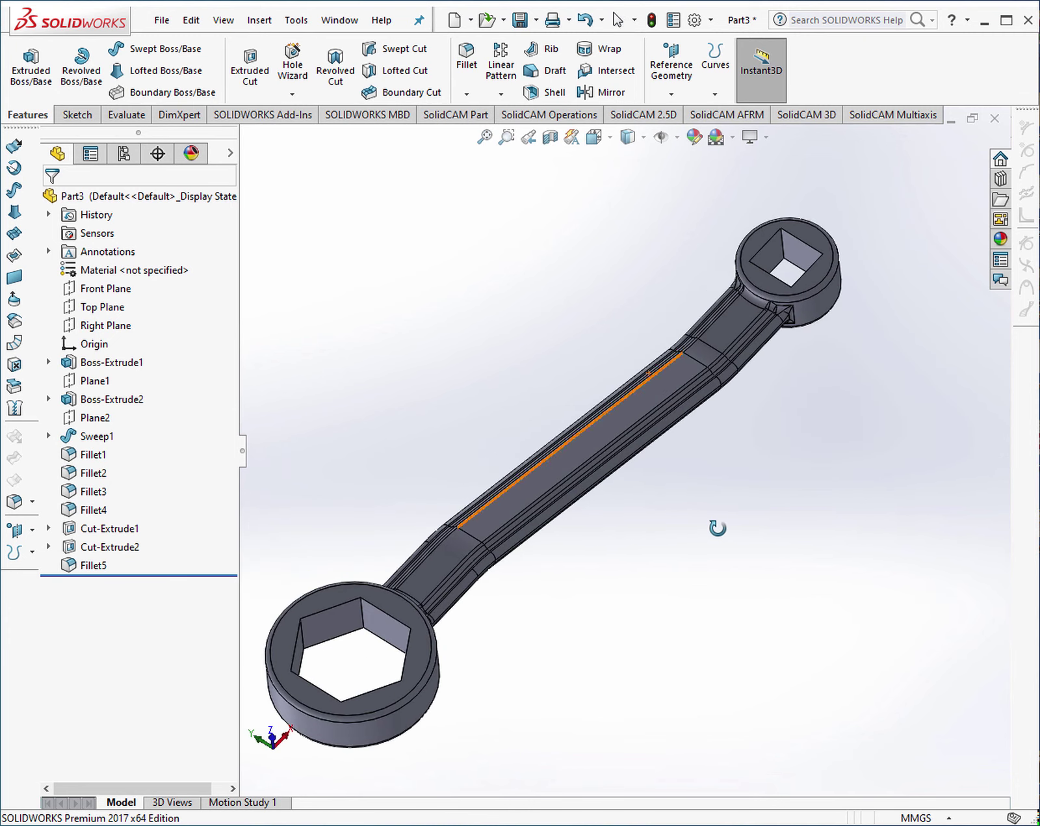